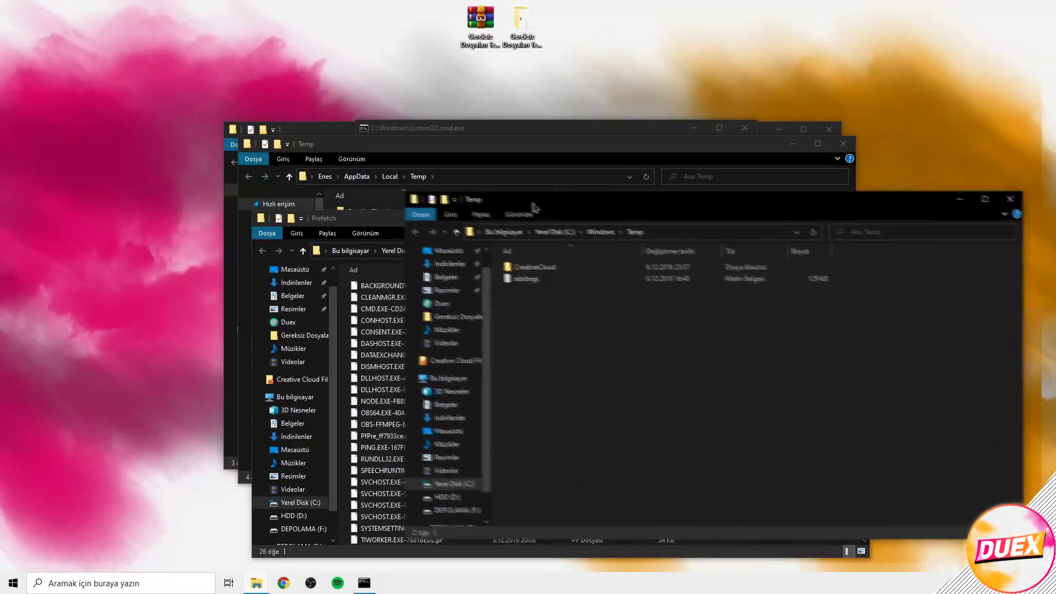
Spread the overlapping Temp and Prefetch folder windows apart so that each one can be reached.
{"action": "left_click_drag", "start_coordinate": [387, 141], "coordinate": [611, 209]}
{"action": "left_click_drag", "start_coordinate": [309, 129], "coordinate": [147, 115]}
{"action": "left_click_drag", "start_coordinate": [761, 267], "coordinate": [524, 122]}
{"action": "left_click_drag", "start_coordinate": [887, 268], "coordinate": [744, 182]}
{"action": "left_click_drag", "start_coordinate": [525, 172], "coordinate": [714, 167]}
{"action": "left_click", "coordinate": [464, 128]}
{"action": "left_click_drag", "start_coordinate": [465, 128], "coordinate": [463, 179]}
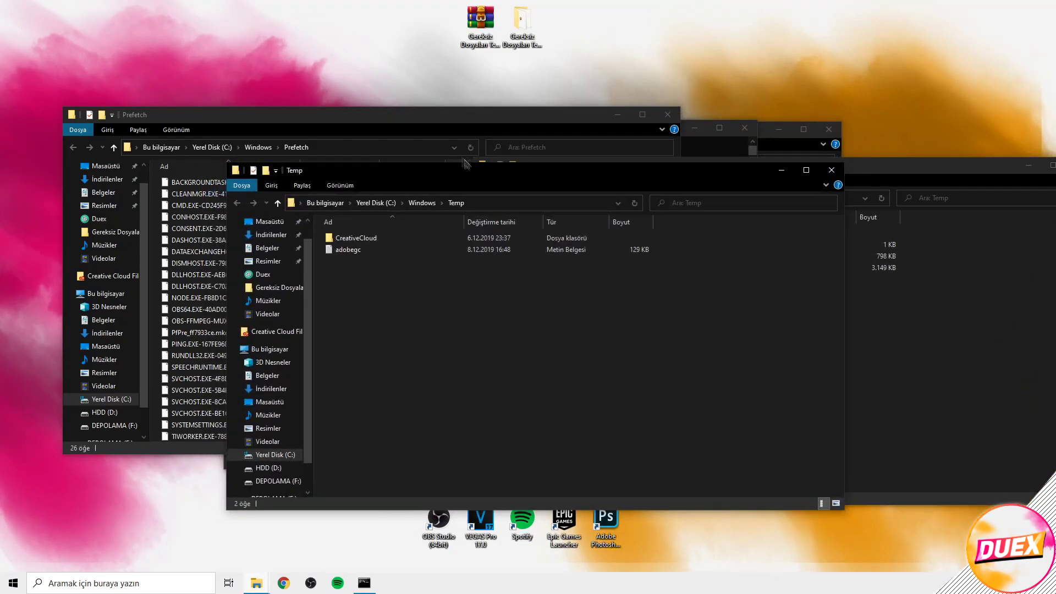
Delete all files in the Windows Prefetch folder and close its window.
{"action": "left_click", "coordinate": [403, 131]}
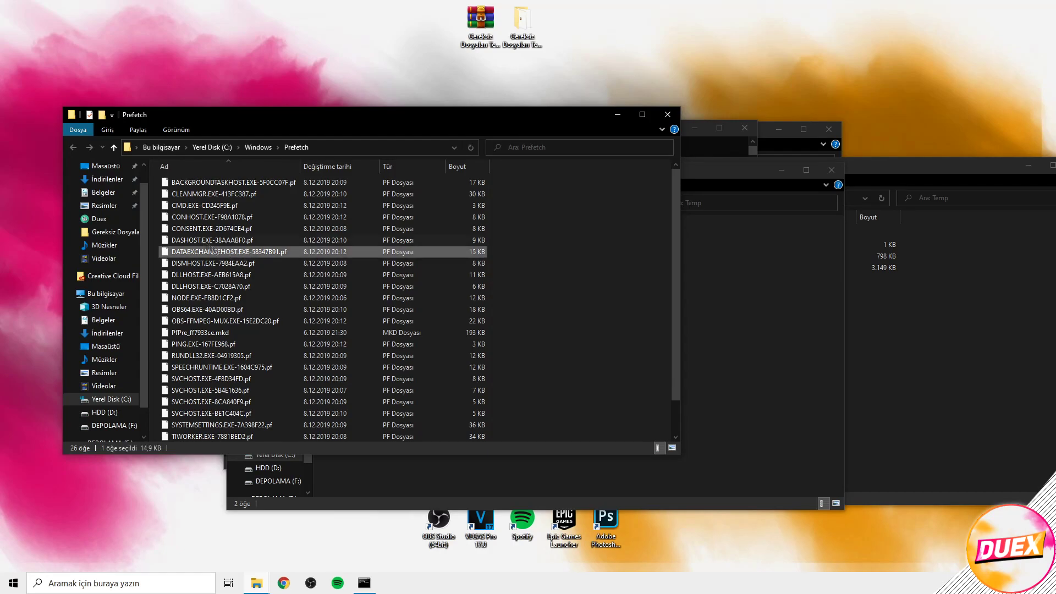
{"action": "left_click", "coordinate": [247, 253]}
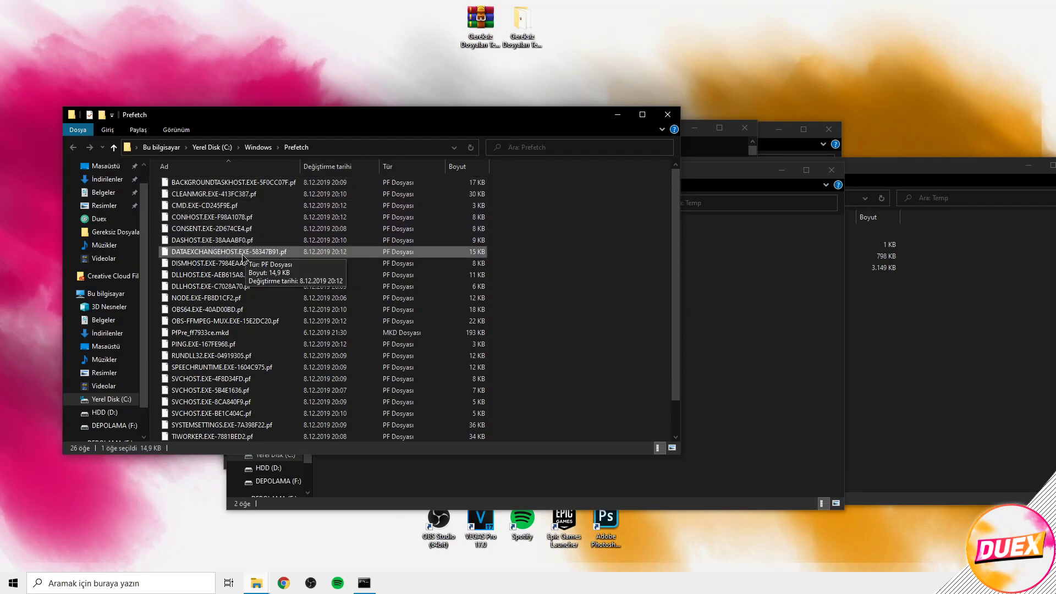
{"action": "key", "text": "ctrl+a"}
{"action": "right_click", "coordinate": [257, 247]}
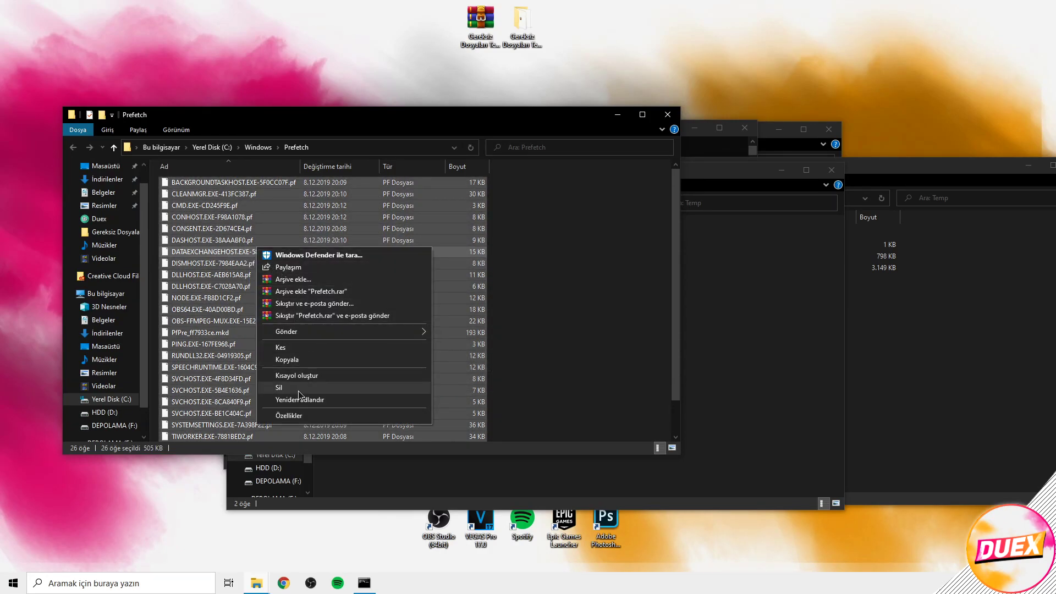
{"action": "left_click", "coordinate": [279, 388]}
{"action": "left_click", "coordinate": [479, 238]}
{"action": "left_click", "coordinate": [562, 256]}
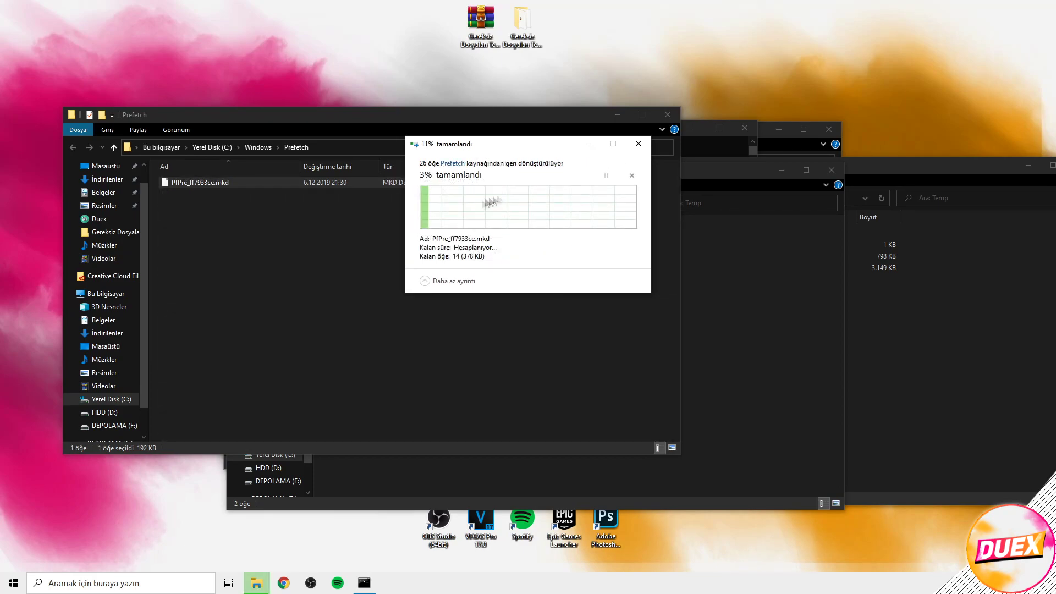
{"action": "left_click", "coordinate": [667, 114]}
Delete everything in the Windows\Temp folder, including CreativeCloud and adobegc, and close its window.
{"action": "left_click_drag", "start_coordinate": [504, 175], "coordinate": [430, 131]}
{"action": "left_click", "coordinate": [317, 206]}
{"action": "key", "text": "ctrl+a"}
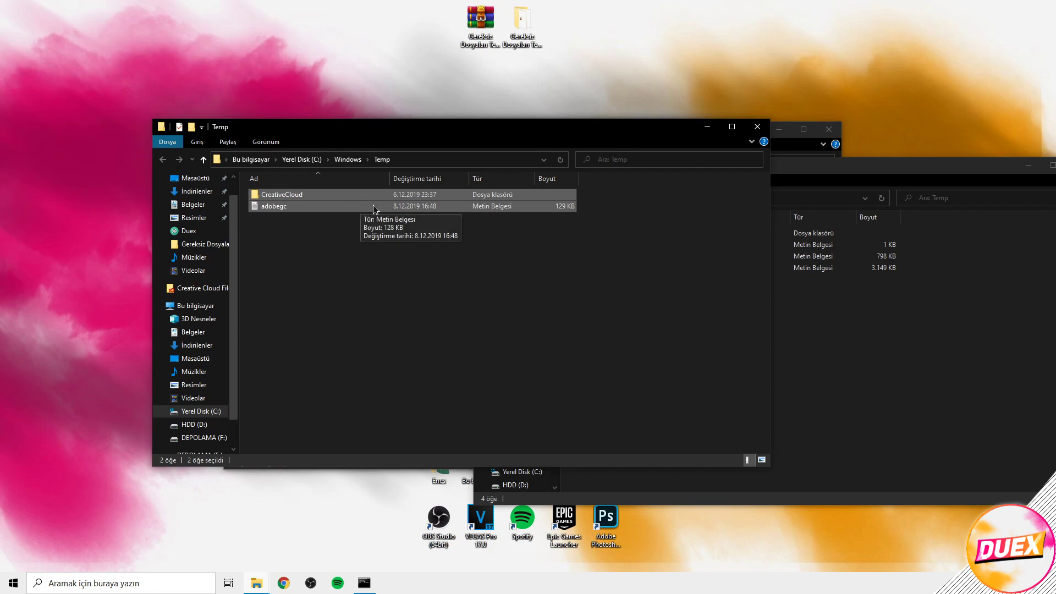
{"action": "key", "text": "Delete"}
{"action": "left_click", "coordinate": [424, 242]}
{"action": "left_click", "coordinate": [554, 264]}
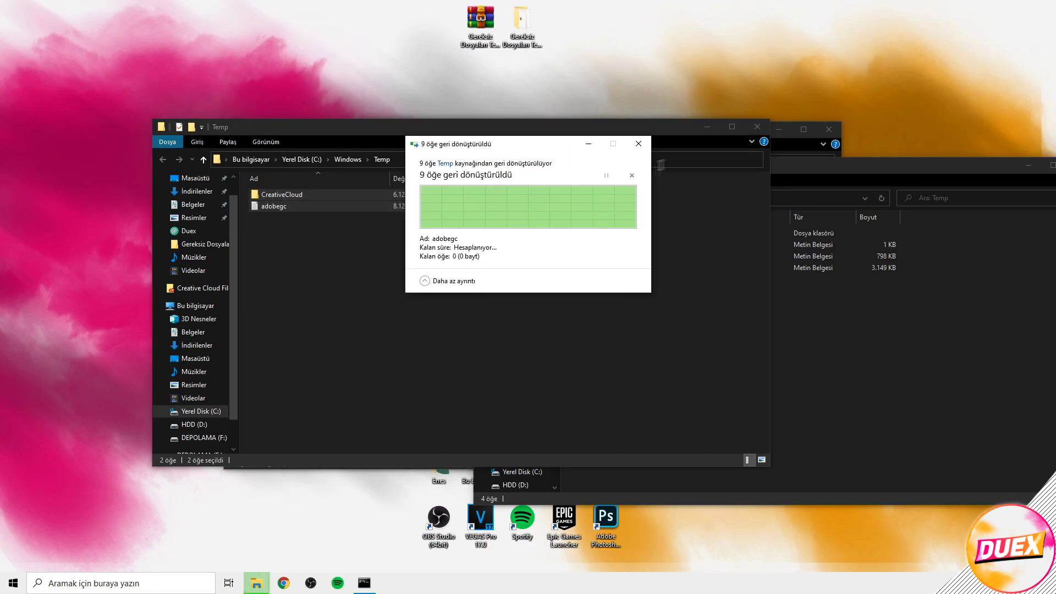
{"action": "key", "text": "alt+F4"}
Try to delete all items in the AppData\Local\Temp folder and close its window.
{"action": "key", "text": "ctrl+a"}
{"action": "key", "text": "Delete"}
{"action": "left_click", "coordinate": [554, 262]}
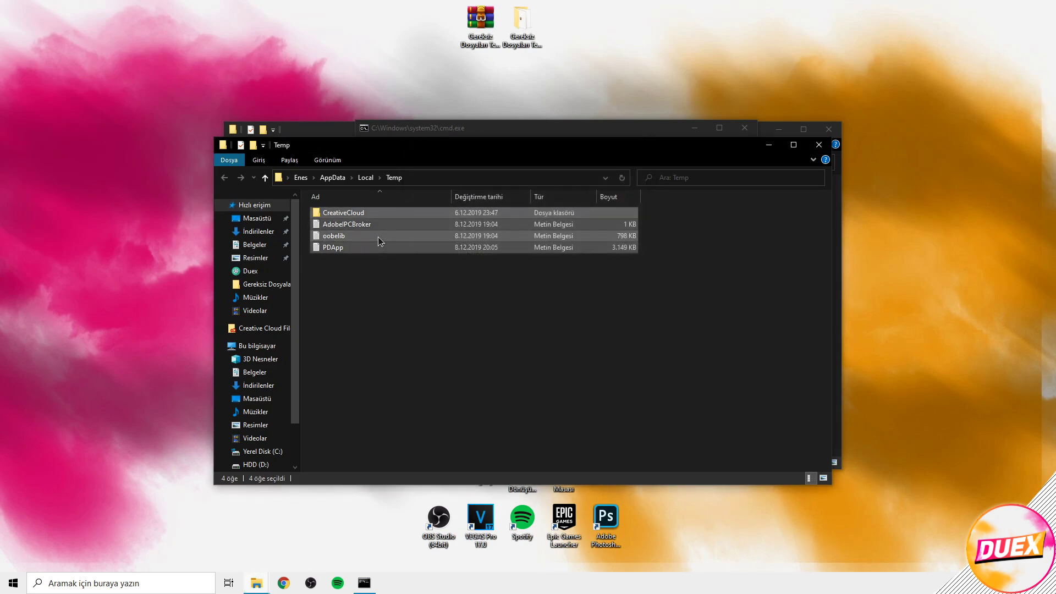
{"action": "key", "text": "alt+F4"}
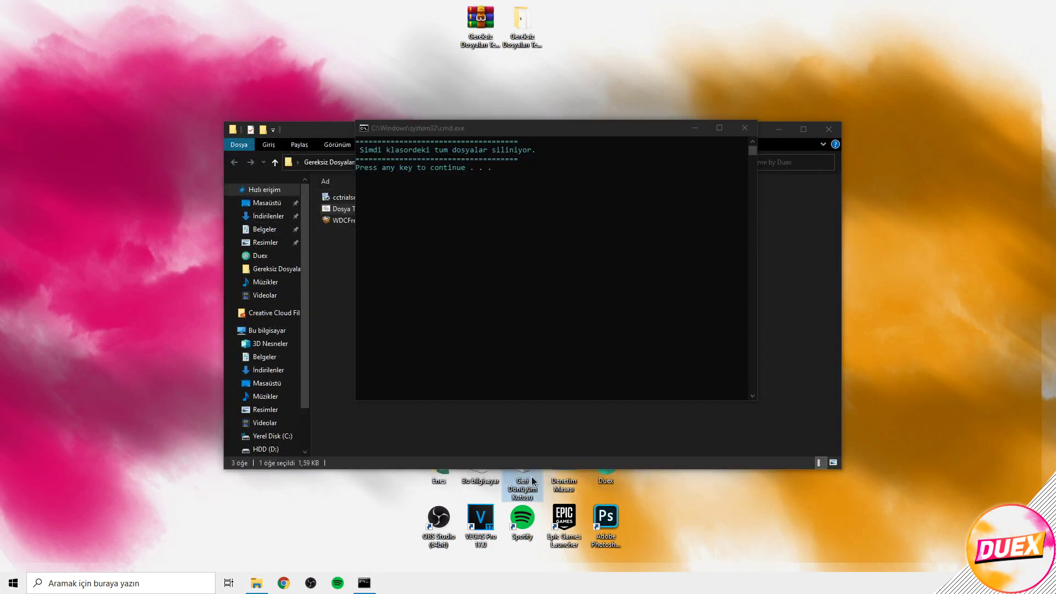
Move the remaining windows clear of the Recycle Bin on the desktop and empty it.
{"action": "left_click_drag", "start_coordinate": [633, 132], "coordinate": [568, 71]}
{"action": "left_click_drag", "start_coordinate": [707, 132], "coordinate": [669, 75]}
{"action": "right_click", "coordinate": [520, 470]}
{"action": "left_click", "coordinate": [561, 494]}
{"action": "left_click", "coordinate": [570, 302]}
{"action": "left_click", "coordinate": [569, 305]}
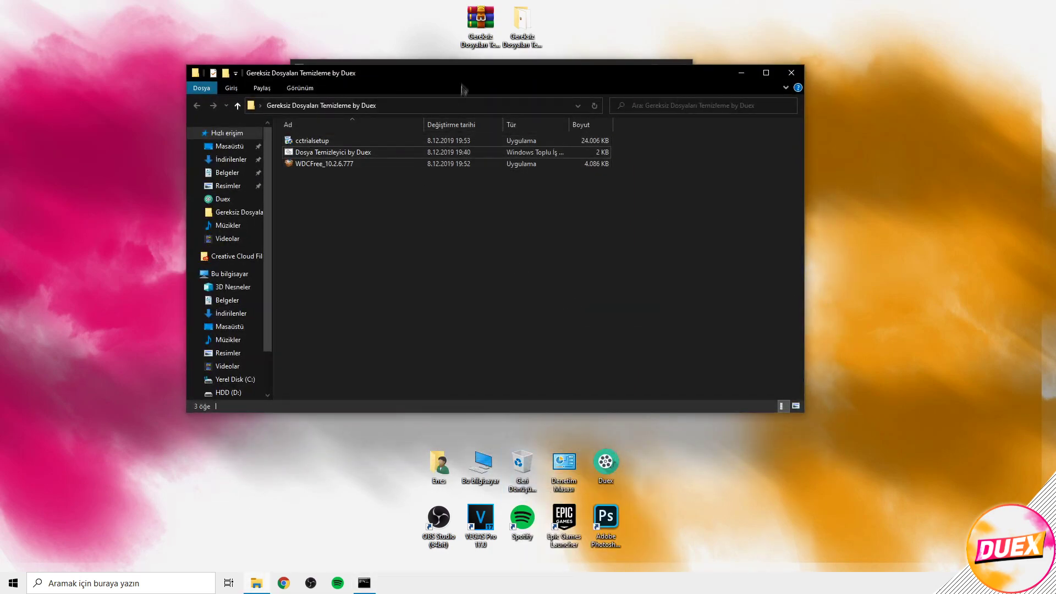
Continue the cleaner script, run option 2, Disk Temizleme, and choose drive C: for cleaning.
{"action": "left_click_drag", "start_coordinate": [373, 72], "coordinate": [415, 125]}
{"action": "key", "text": "Return"}
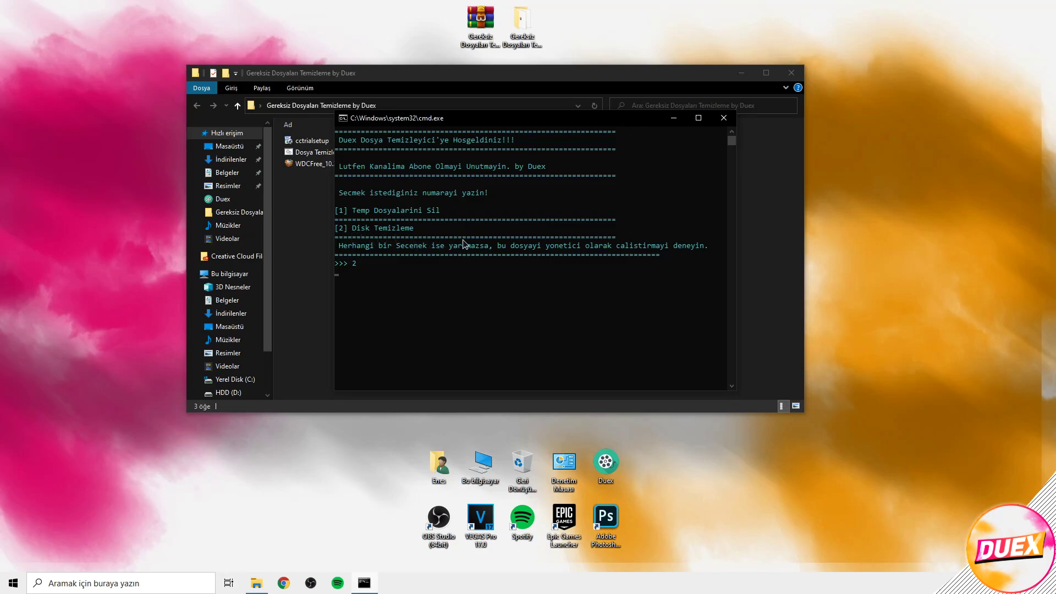
{"action": "key", "text": "Return"}
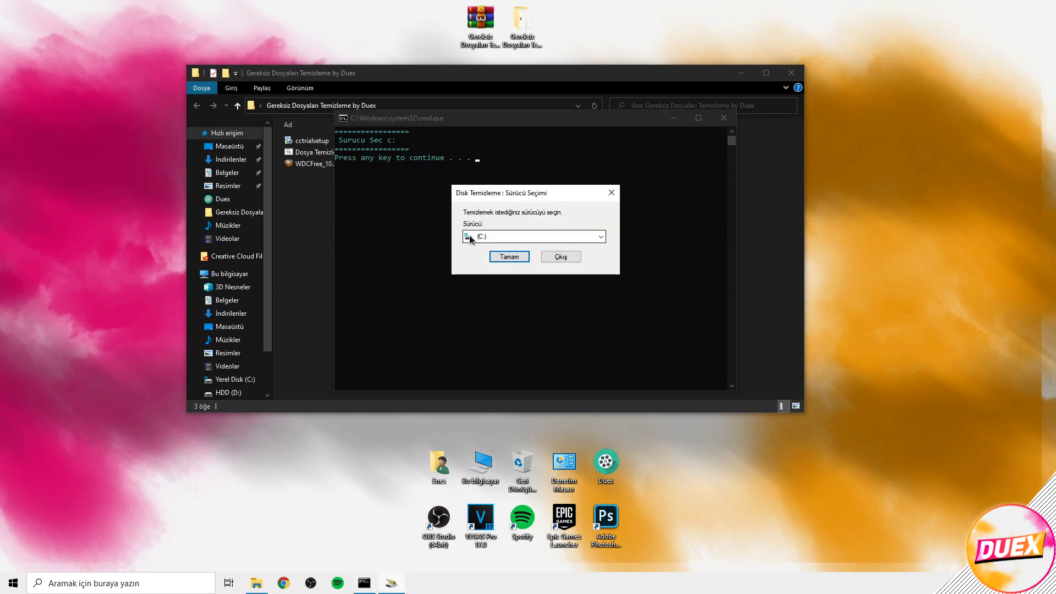
{"action": "left_click", "coordinate": [480, 237]}
{"action": "left_click", "coordinate": [485, 247]}
{"action": "left_click", "coordinate": [506, 256]}
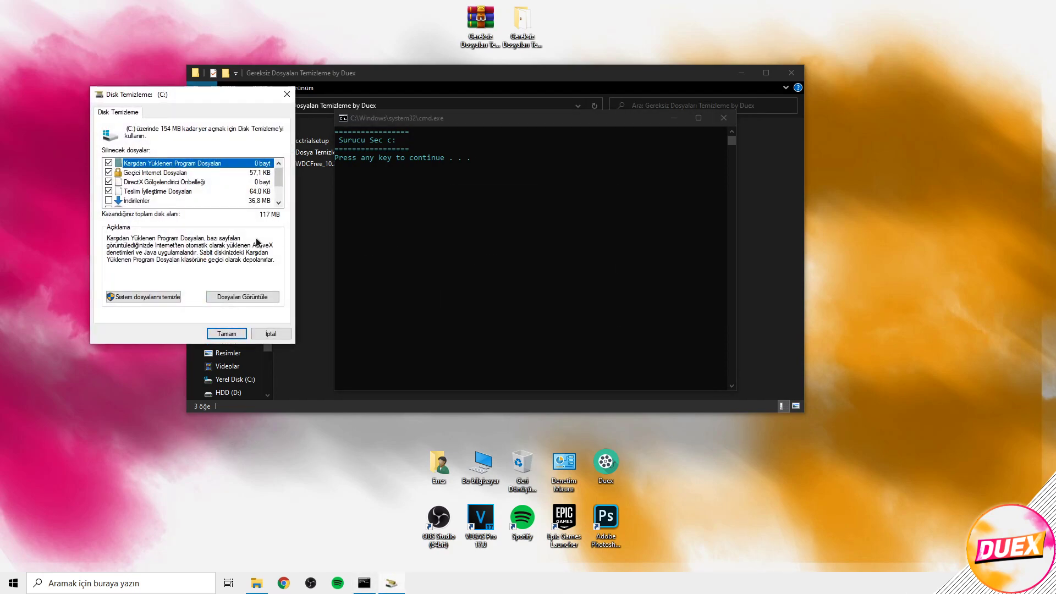
Review the categories of files offered for deletion on drive C:, including İndirilenler and Geri Dönüşüm Kutusu.
{"action": "scroll", "coordinate": [134, 201], "scroll_direction": "down", "scroll_amount": 1}
{"action": "scroll", "coordinate": [118, 196], "scroll_direction": "up", "scroll_amount": 1}
{"action": "scroll", "coordinate": [123, 191], "scroll_direction": "down", "scroll_amount": 1}
{"action": "scroll", "coordinate": [123, 191], "scroll_direction": "up", "scroll_amount": 1}
{"action": "scroll", "coordinate": [124, 192], "scroll_direction": "down", "scroll_amount": 1}
{"action": "scroll", "coordinate": [128, 190], "scroll_direction": "up", "scroll_amount": 1}
{"action": "scroll", "coordinate": [131, 188], "scroll_direction": "down", "scroll_amount": 1}
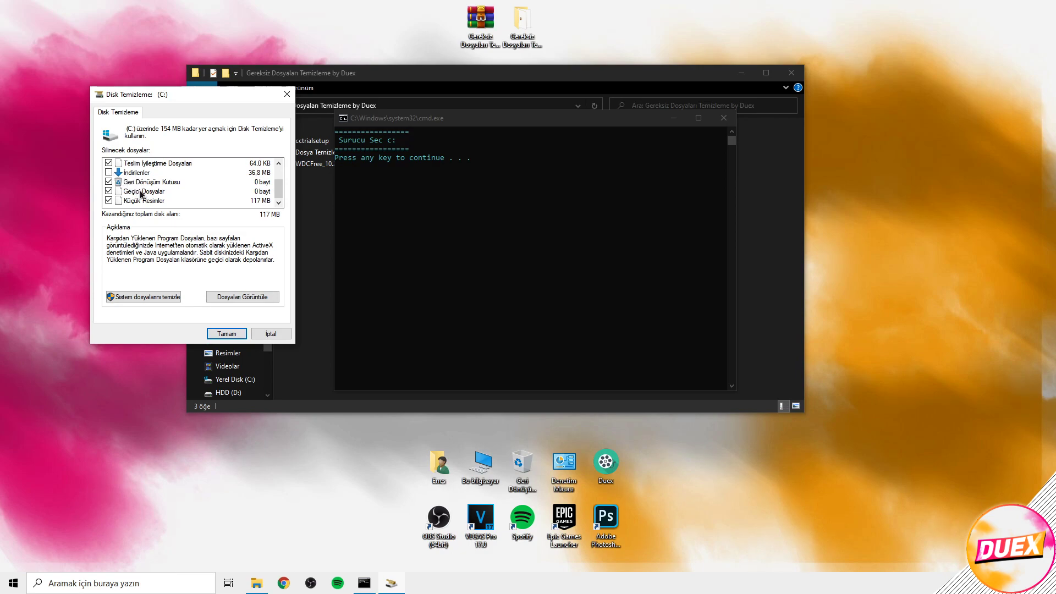
{"action": "scroll", "coordinate": [162, 183], "scroll_direction": "up", "scroll_amount": 1}
{"action": "scroll", "coordinate": [141, 175], "scroll_direction": "down", "scroll_amount": 1}
{"action": "scroll", "coordinate": [151, 196], "scroll_direction": "up", "scroll_amount": 1}
{"action": "scroll", "coordinate": [143, 185], "scroll_direction": "down", "scroll_amount": 1}
Permanently delete the ticked file categories from drive C: and return to the cleaner script's menu.
{"action": "left_click", "coordinate": [233, 332]}
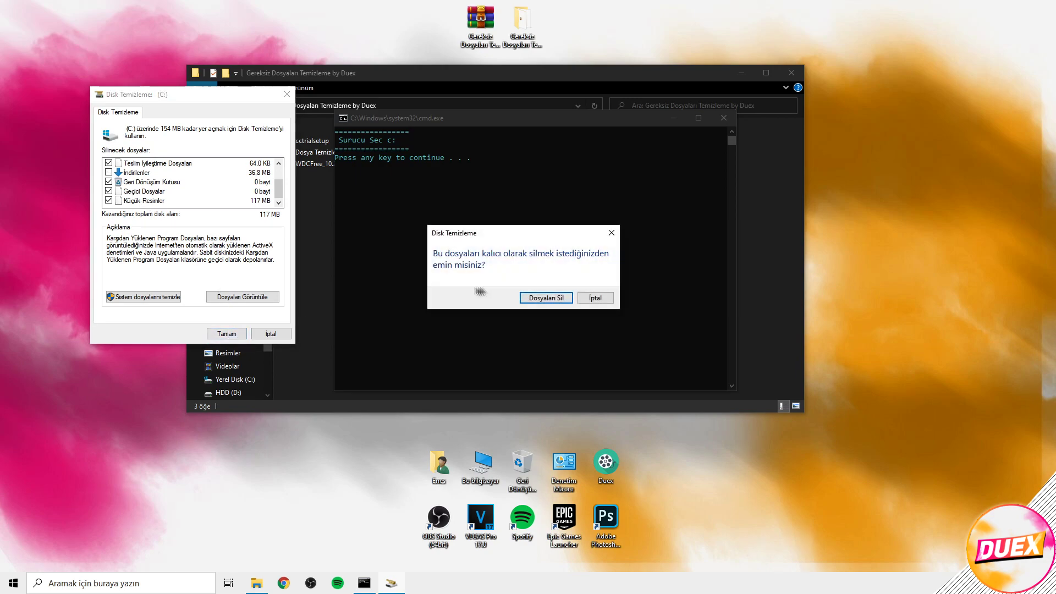
{"action": "left_click", "coordinate": [557, 300]}
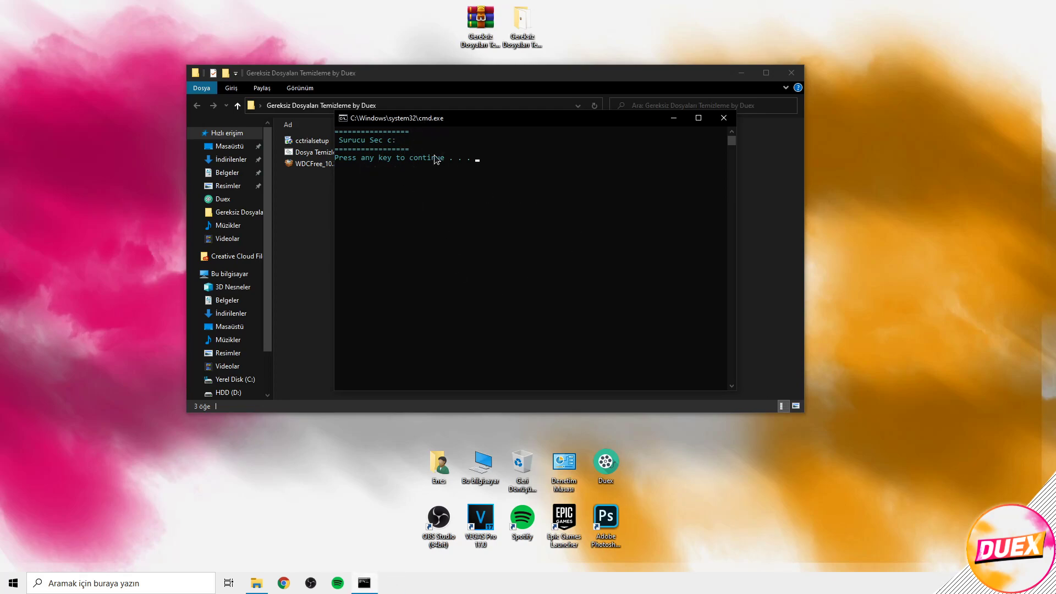
{"action": "key", "text": "Return"}
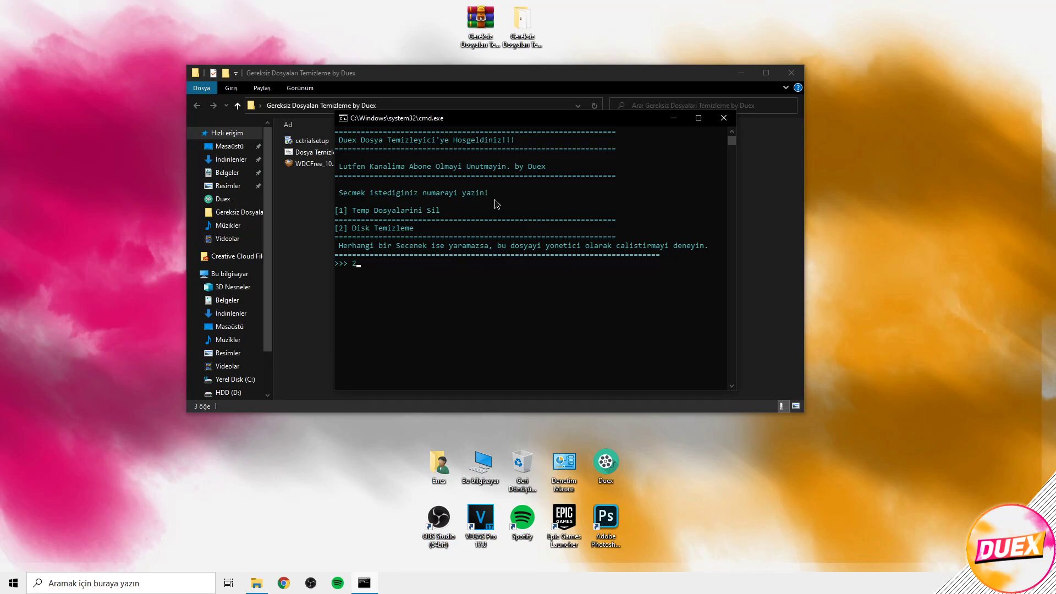
Run option 2, Disk Temizleme, again for drive C: and extend the scan to system files.
{"action": "key", "text": "Return"}
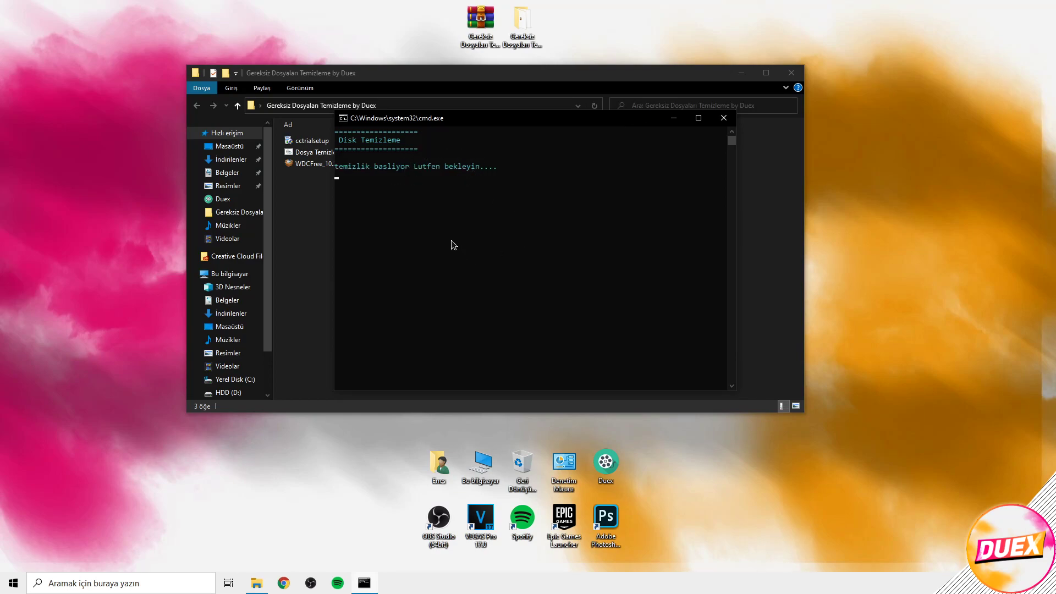
{"action": "left_click", "coordinate": [502, 312]}
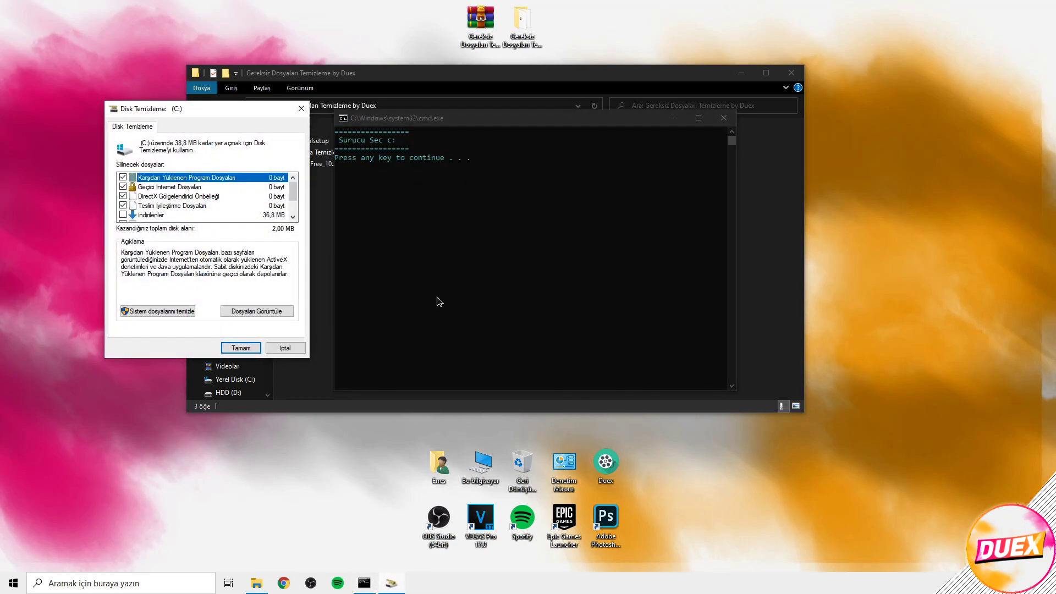
{"action": "left_click_drag", "start_coordinate": [185, 109], "coordinate": [505, 117]}
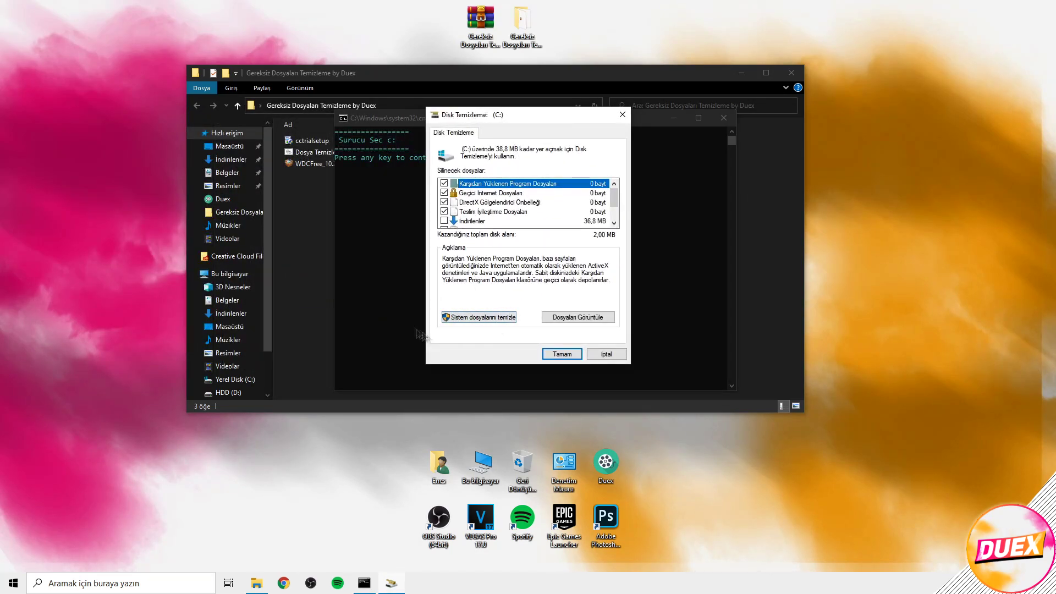
{"action": "left_click", "coordinate": [455, 319]}
{"action": "left_click", "coordinate": [498, 310]}
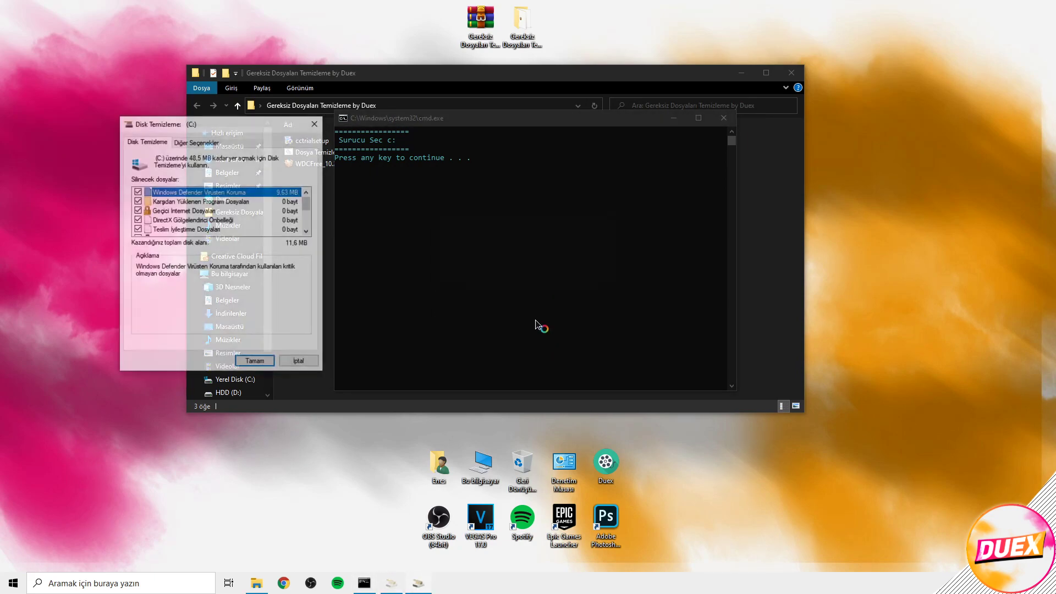
Review the extended list of system file categories offered for deletion on drive C:.
{"action": "left_click_drag", "start_coordinate": [191, 125], "coordinate": [469, 133]}
{"action": "scroll", "coordinate": [447, 235], "scroll_direction": "down", "scroll_amount": 3}
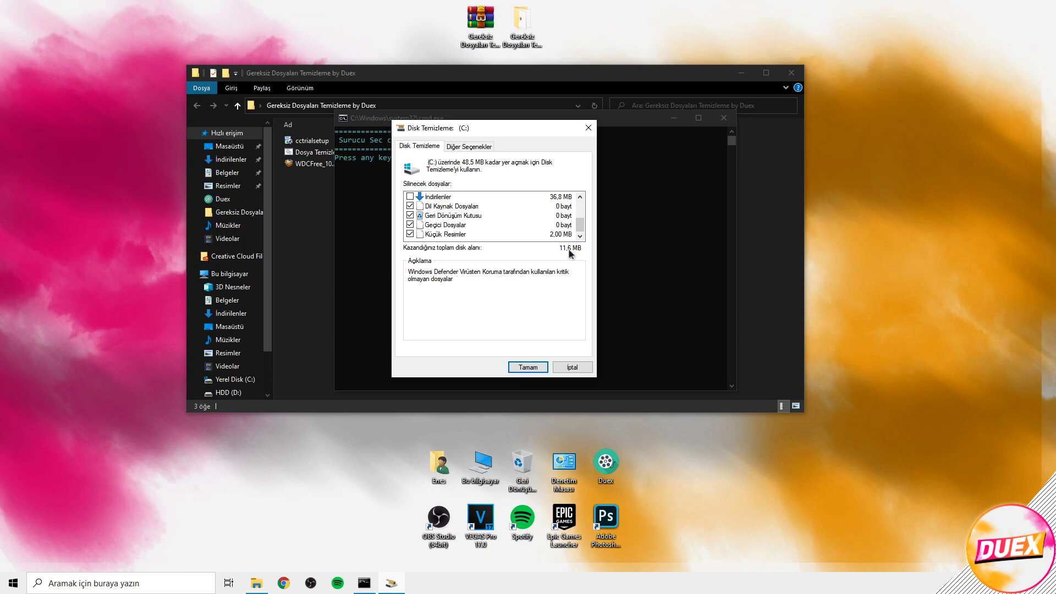
{"action": "scroll", "coordinate": [474, 225], "scroll_direction": "up", "scroll_amount": 3}
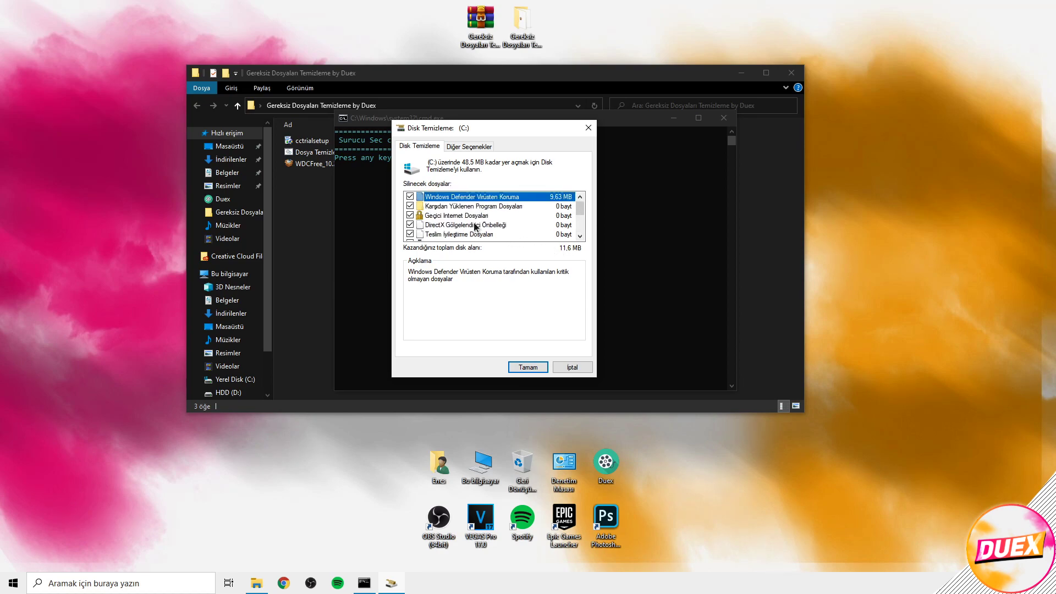
{"action": "scroll", "coordinate": [476, 217], "scroll_direction": "down", "scroll_amount": 3}
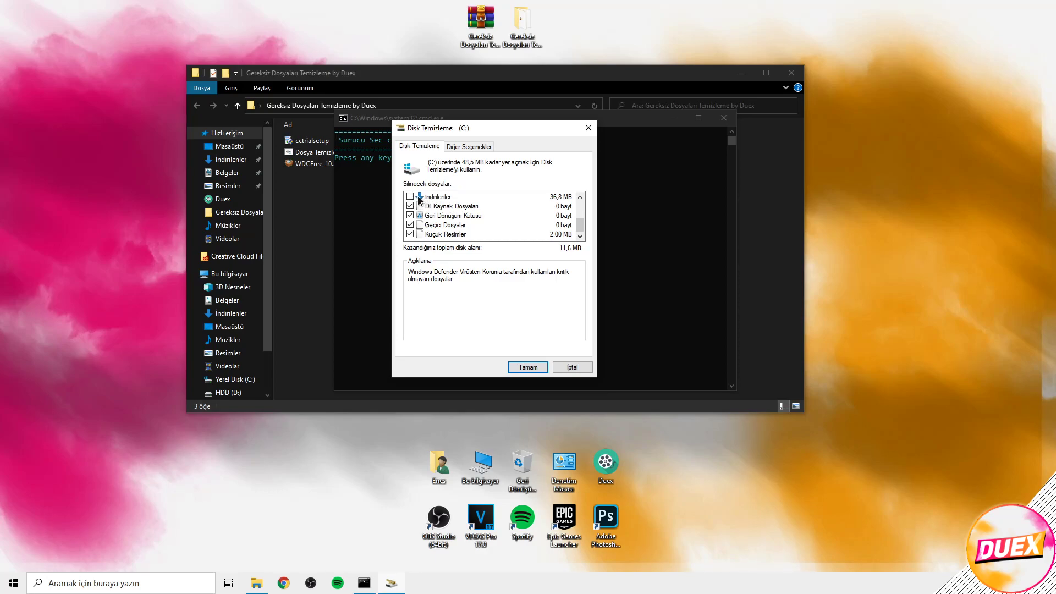
{"action": "scroll", "coordinate": [420, 202], "scroll_direction": "up", "scroll_amount": 1}
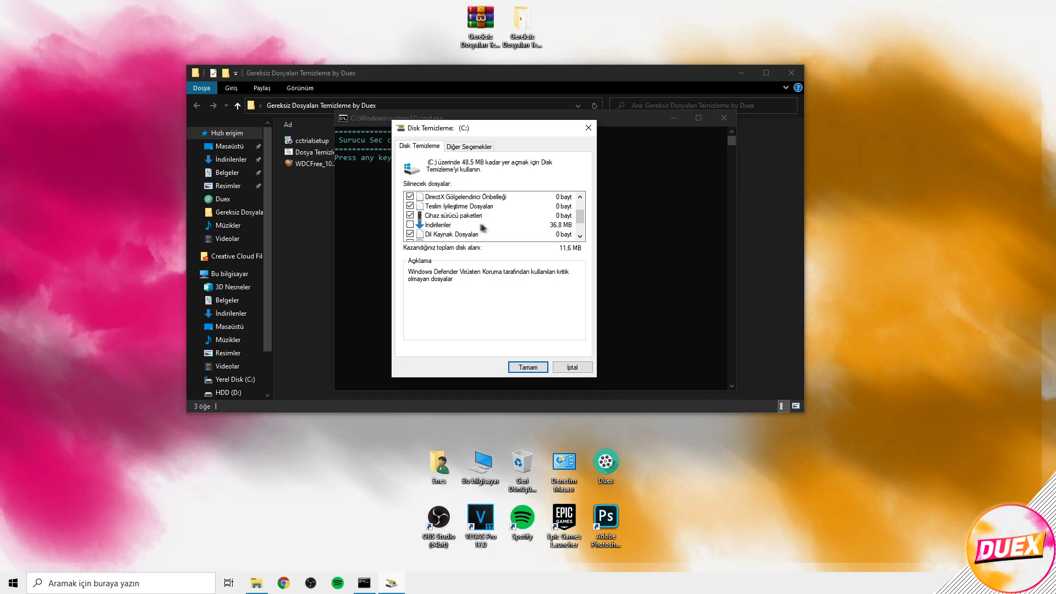
{"action": "scroll", "coordinate": [452, 228], "scroll_direction": "down", "scroll_amount": 1}
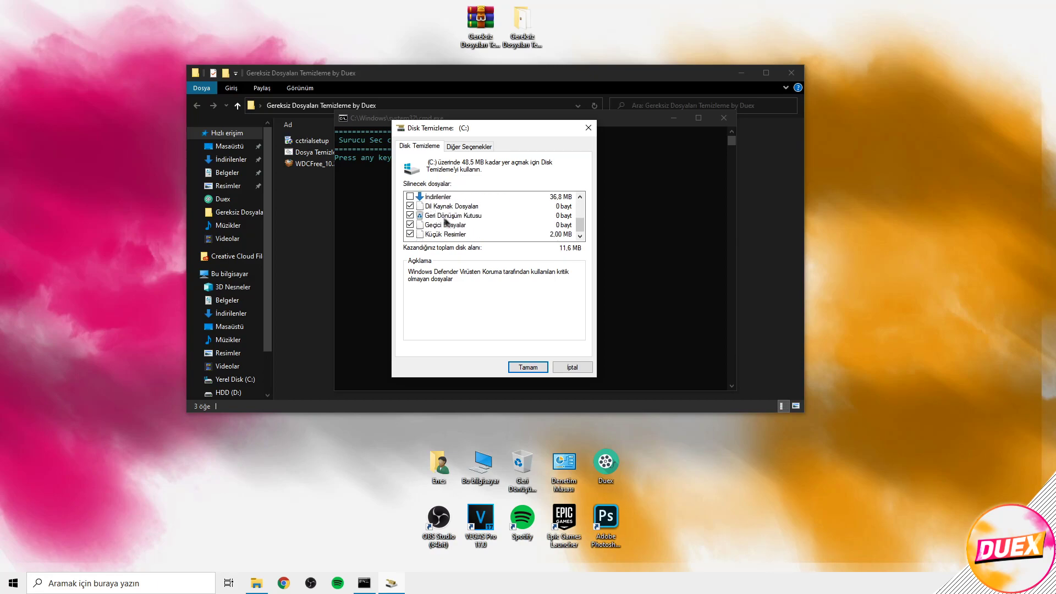
{"action": "scroll", "coordinate": [447, 231], "scroll_direction": "up", "scroll_amount": 1}
{"action": "scroll", "coordinate": [446, 231], "scroll_direction": "down", "scroll_amount": 1}
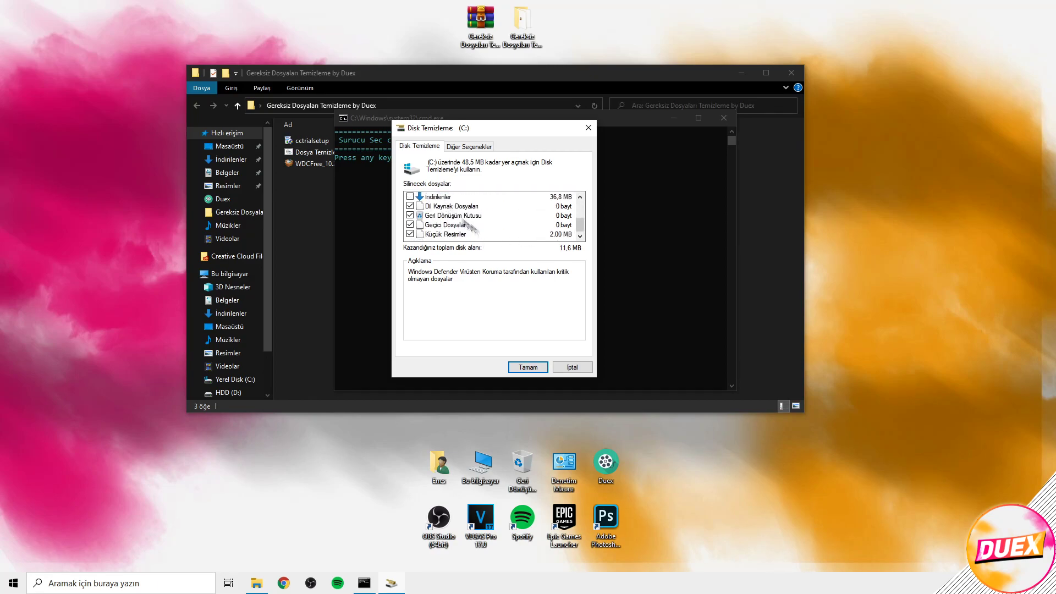
Permanently delete the ticked system file categories from drive C: and close the cleaner script.
{"action": "left_click", "coordinate": [528, 368]}
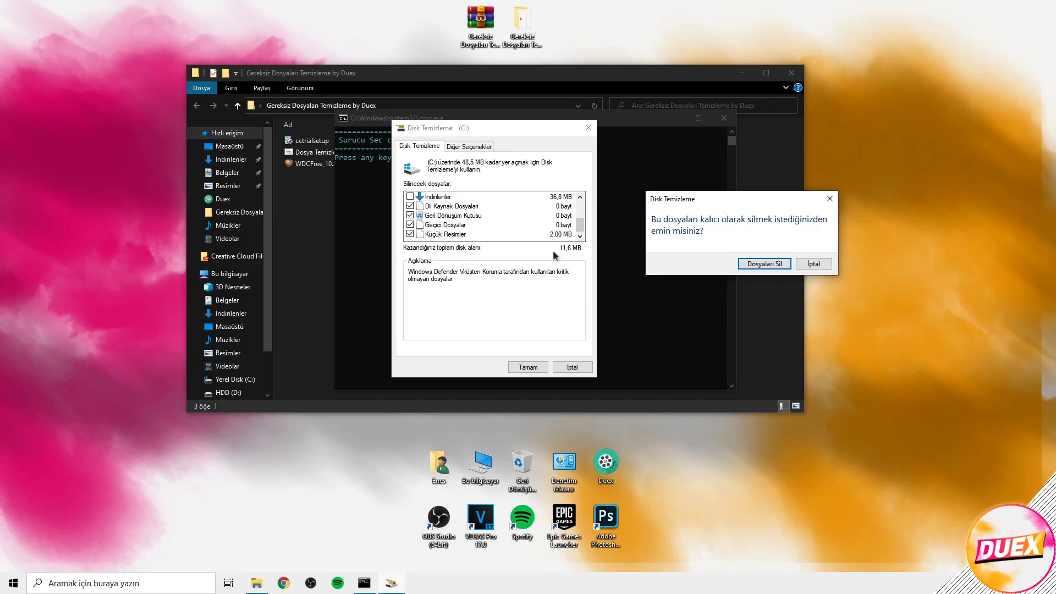
{"action": "left_click_drag", "start_coordinate": [680, 205], "coordinate": [638, 128]}
{"action": "left_click", "coordinate": [719, 195]}
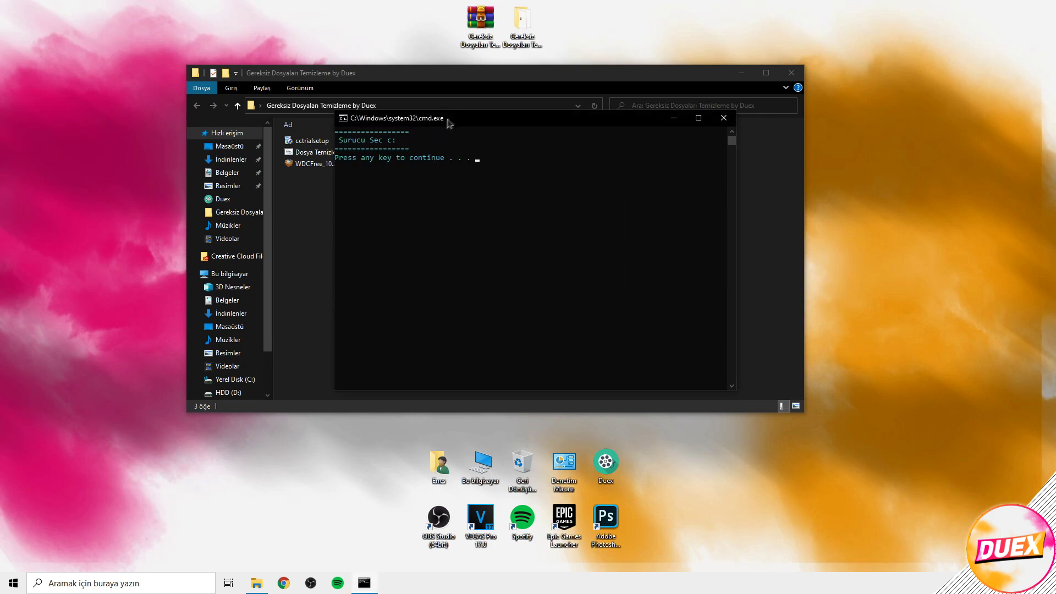
{"action": "key", "text": "Return"}
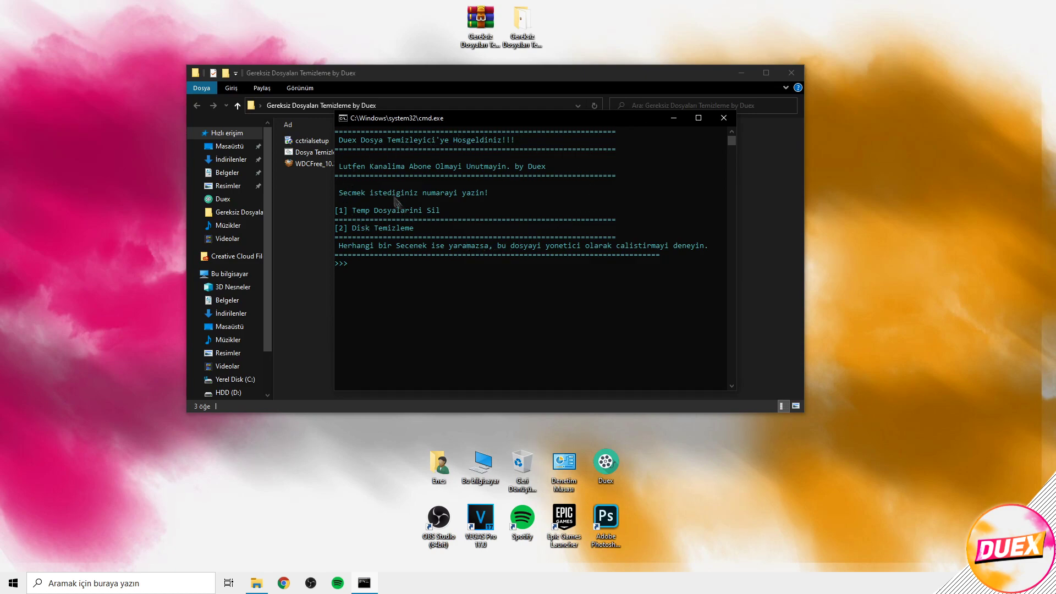
{"action": "left_click", "coordinate": [724, 118]}
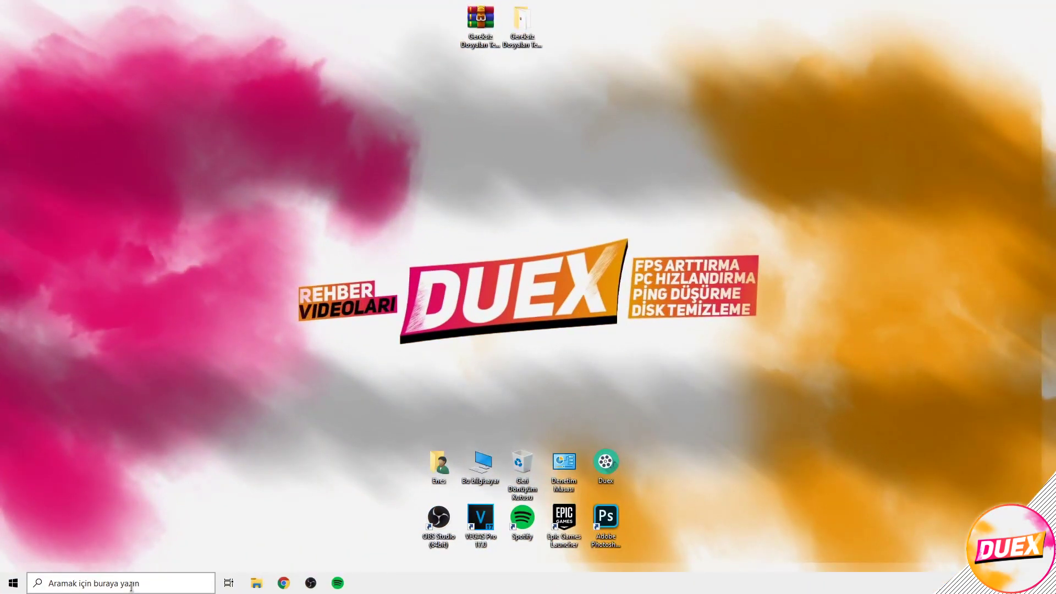
Search Windows for "bilg" and open Bu bilgisayar.
{"action": "left_click", "coordinate": [131, 584]}
{"action": "type", "text": "bişg"}
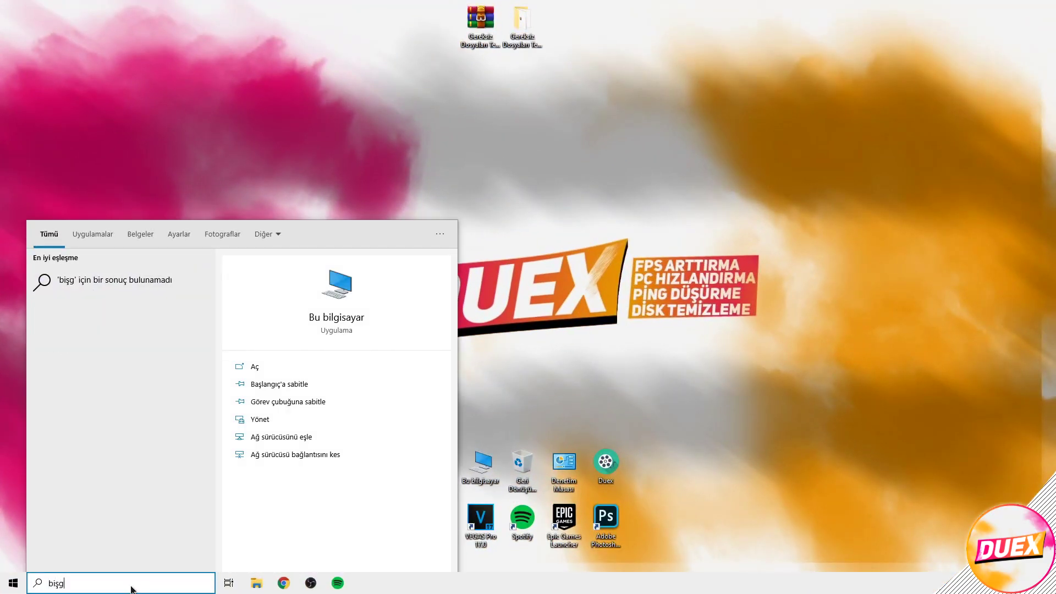
{"action": "key", "text": "BackSpace"}
{"action": "key", "text": "BackSpace"}
{"action": "type", "text": "lg"}
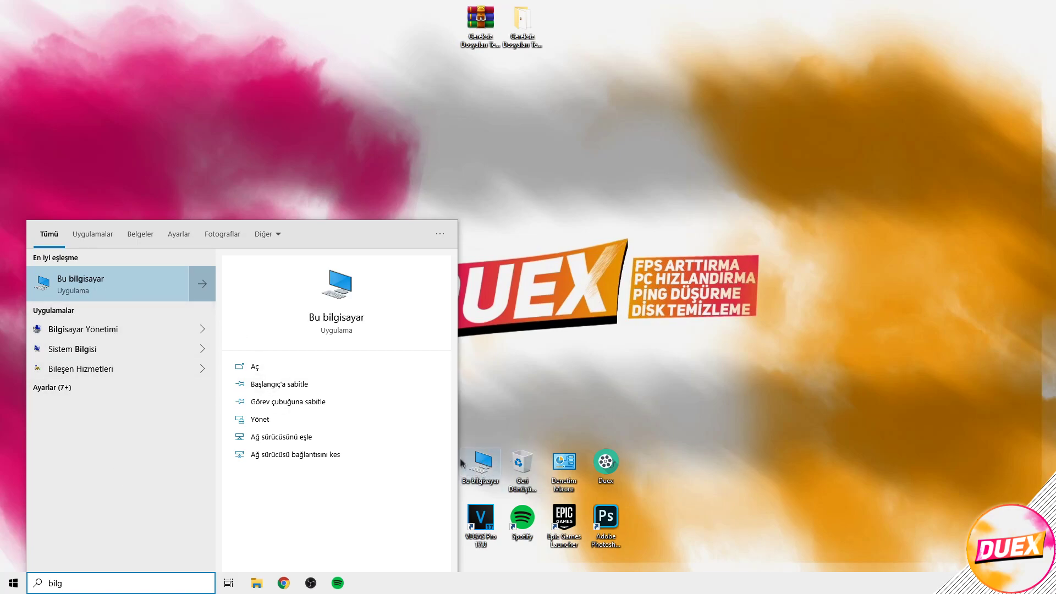
{"action": "left_click", "coordinate": [154, 276]}
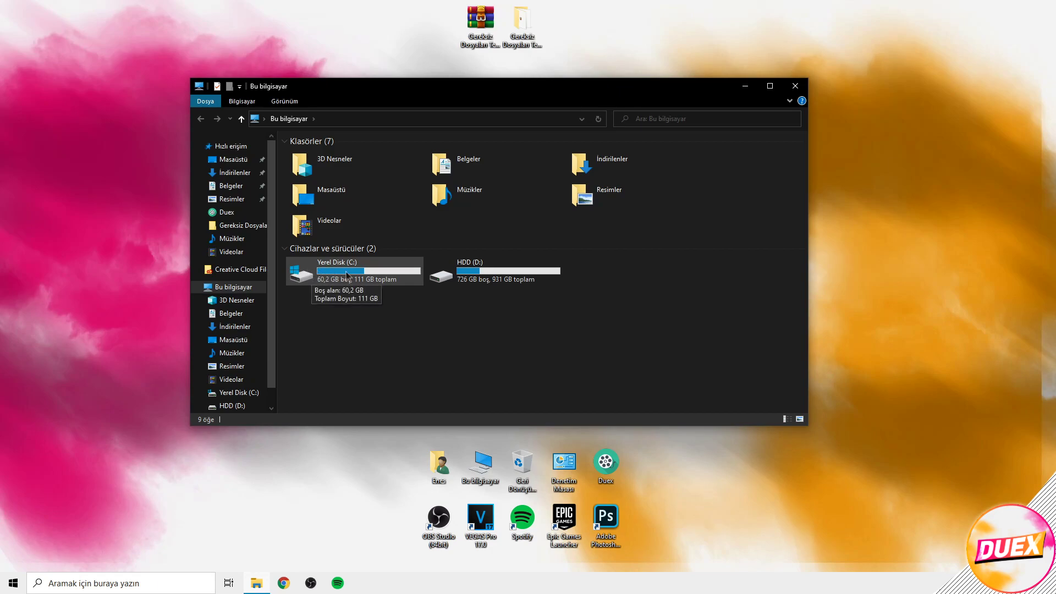
Open the properties of drive C:, scan the drive for file system errors and close the error check.
{"action": "right_click", "coordinate": [300, 273]}
{"action": "left_click", "coordinate": [355, 487]}
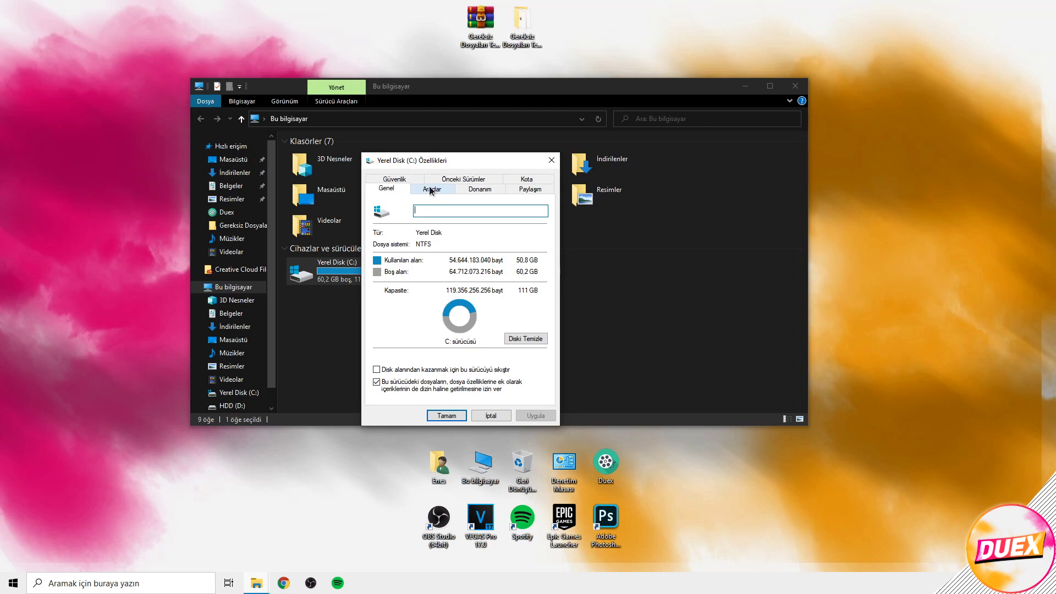
{"action": "left_click", "coordinate": [431, 189]}
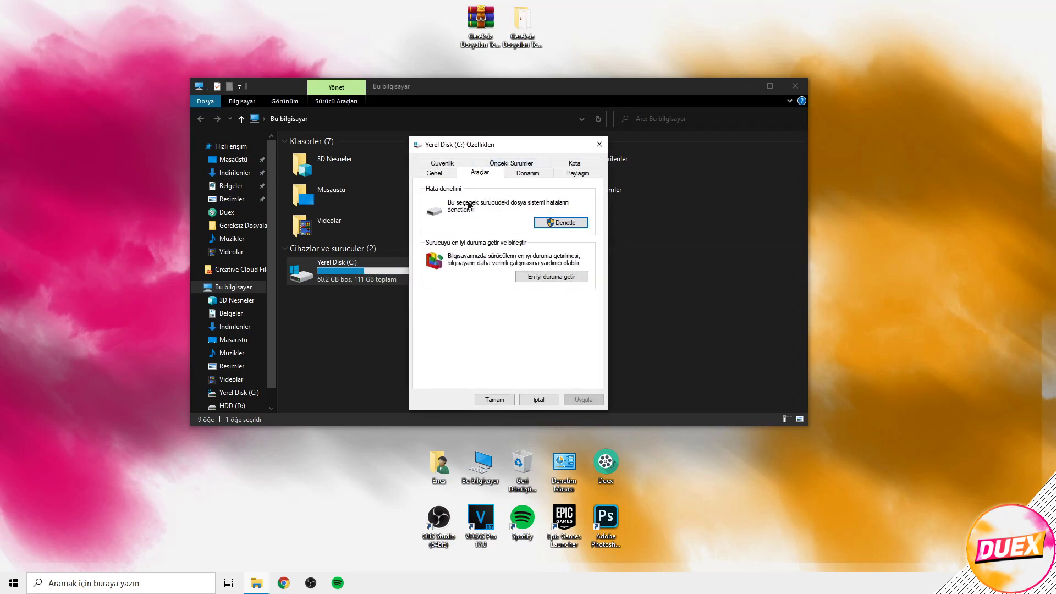
{"action": "left_click", "coordinate": [561, 224]}
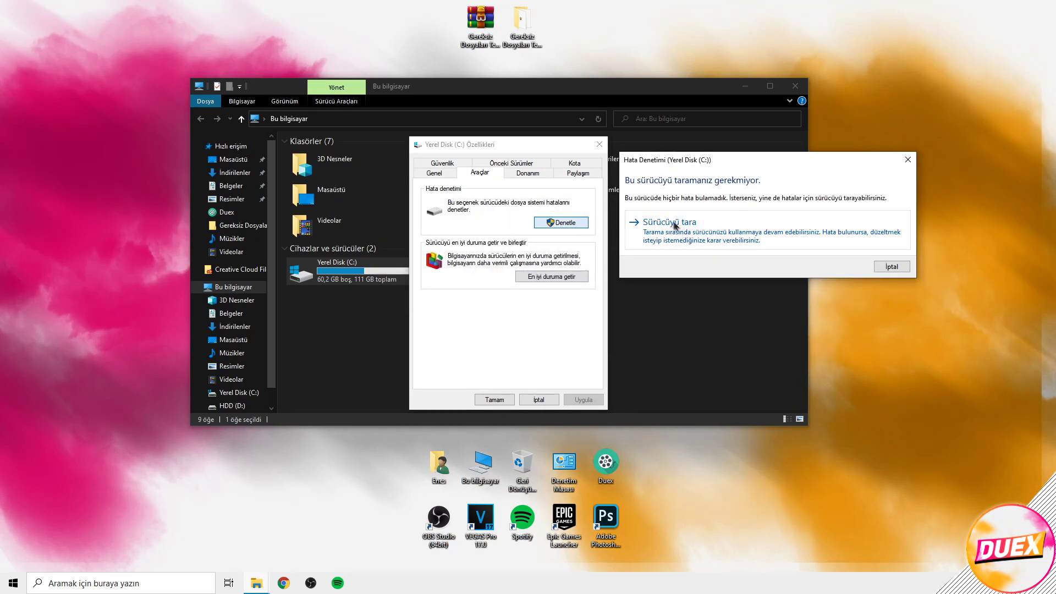
{"action": "left_click", "coordinate": [671, 223]}
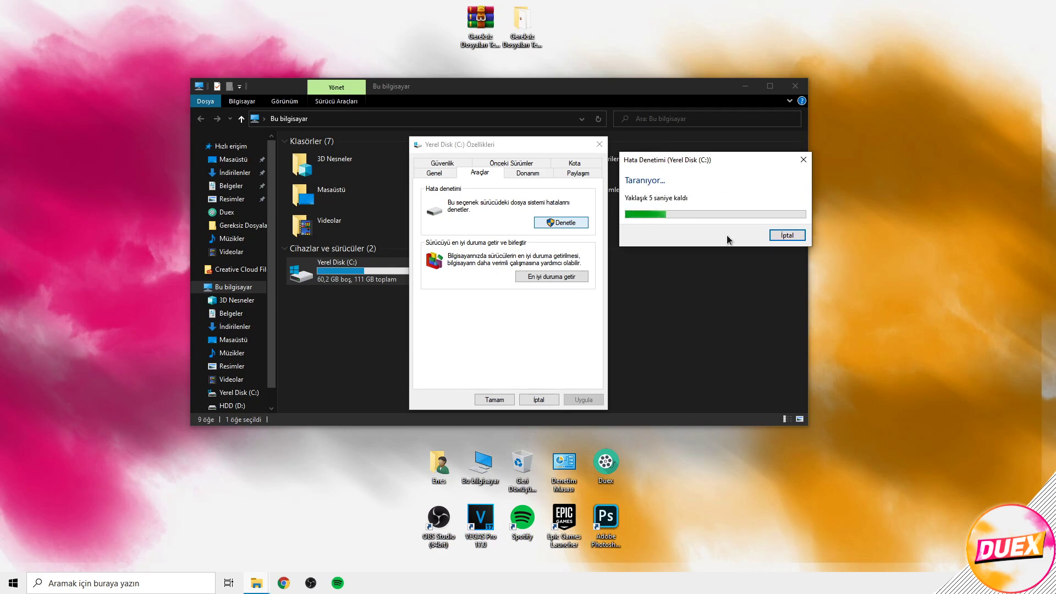
{"action": "left_click_drag", "start_coordinate": [684, 162], "coordinate": [675, 147]}
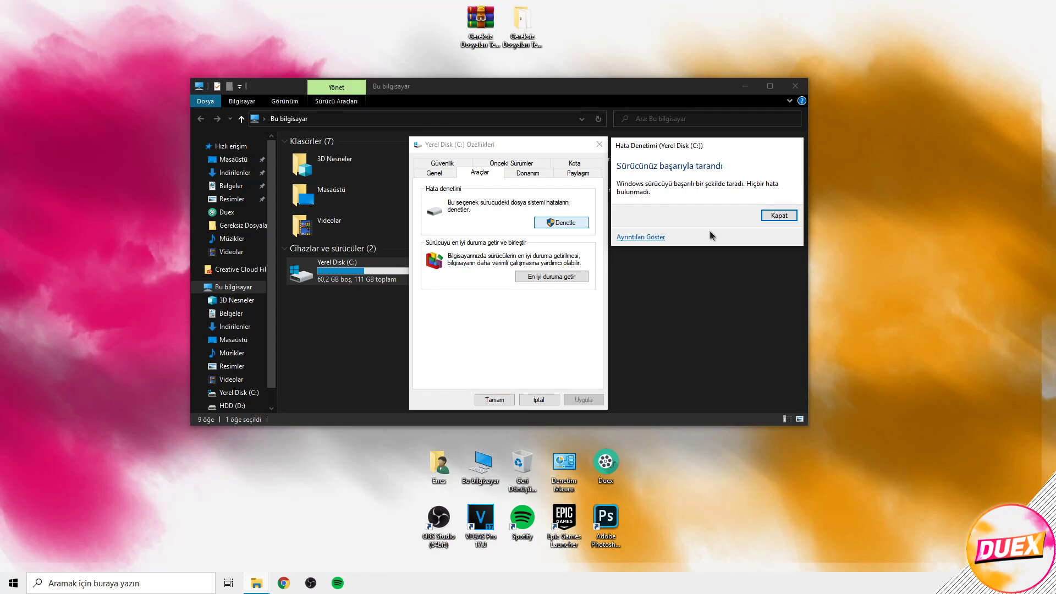
{"action": "left_click_drag", "start_coordinate": [686, 149], "coordinate": [681, 149]}
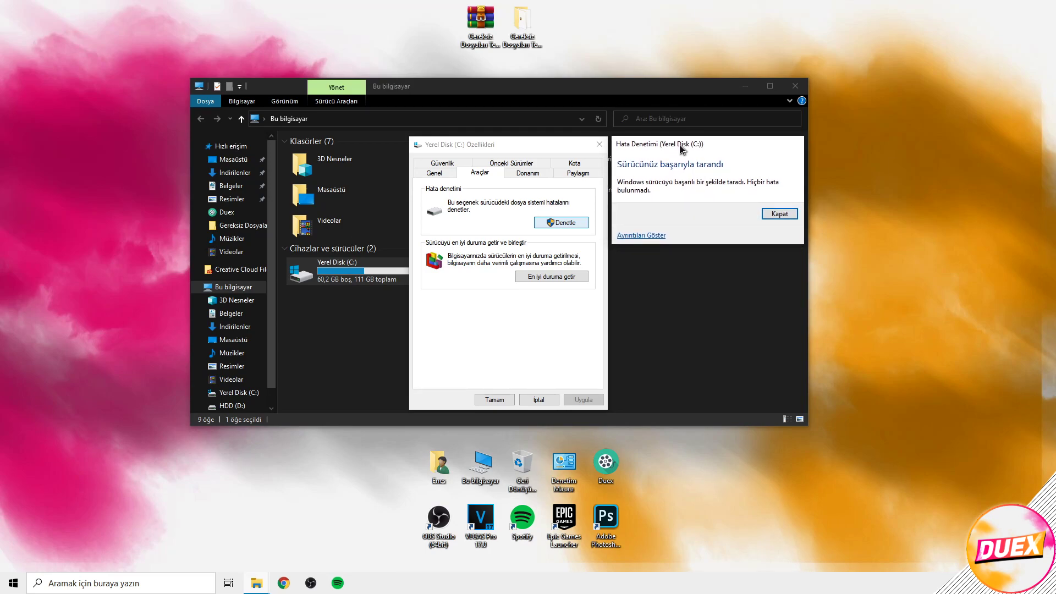
{"action": "left_click", "coordinate": [779, 214]}
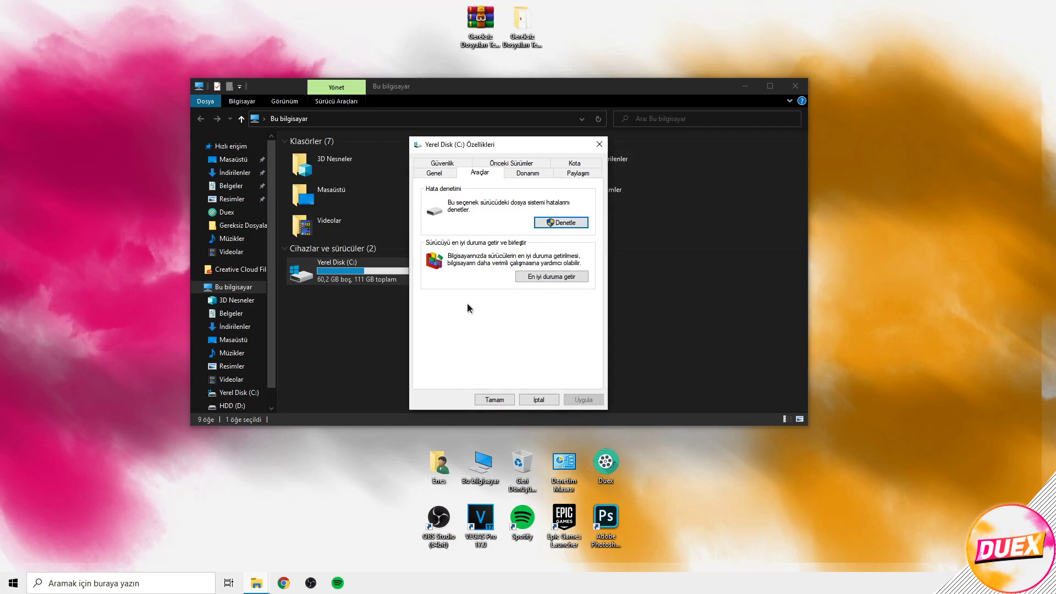
Open drive optimization from the drive C: properties and optimize drive C:.
{"action": "left_click", "coordinate": [536, 276]}
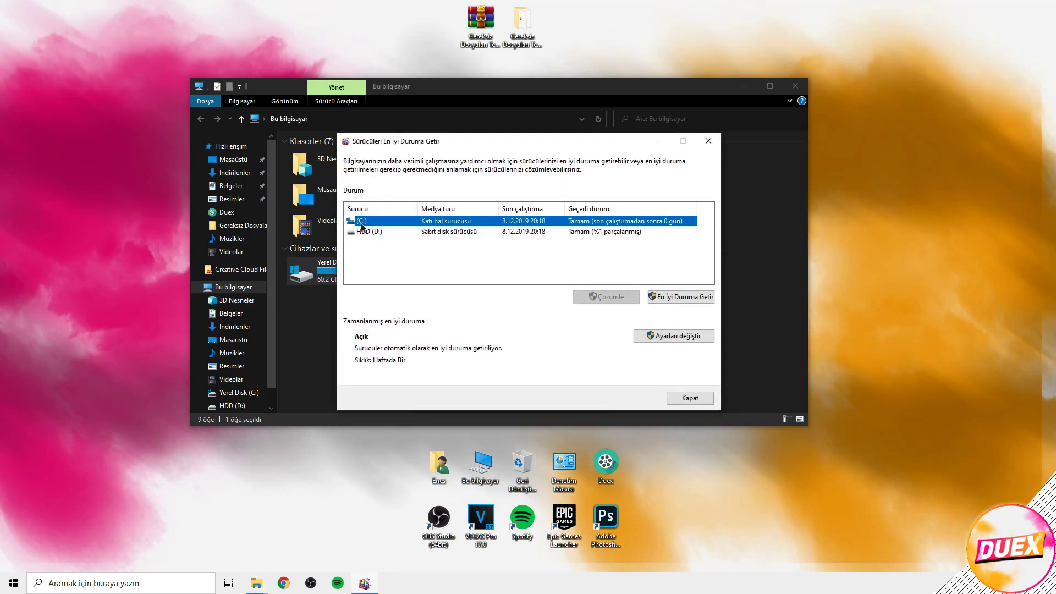
{"action": "left_click", "coordinate": [658, 294]}
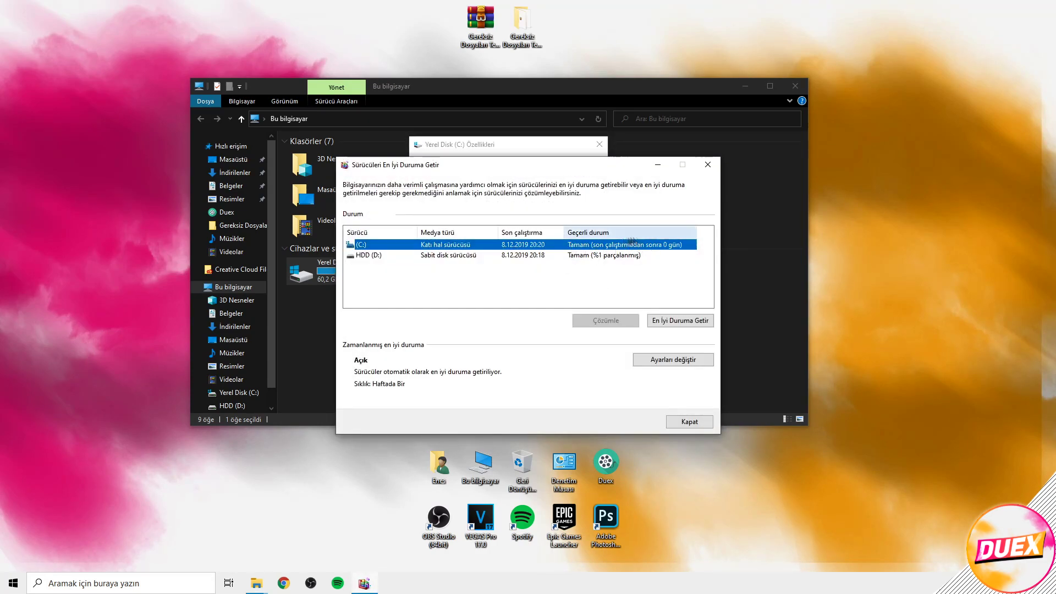
{"action": "left_click_drag", "start_coordinate": [507, 167], "coordinate": [495, 135]}
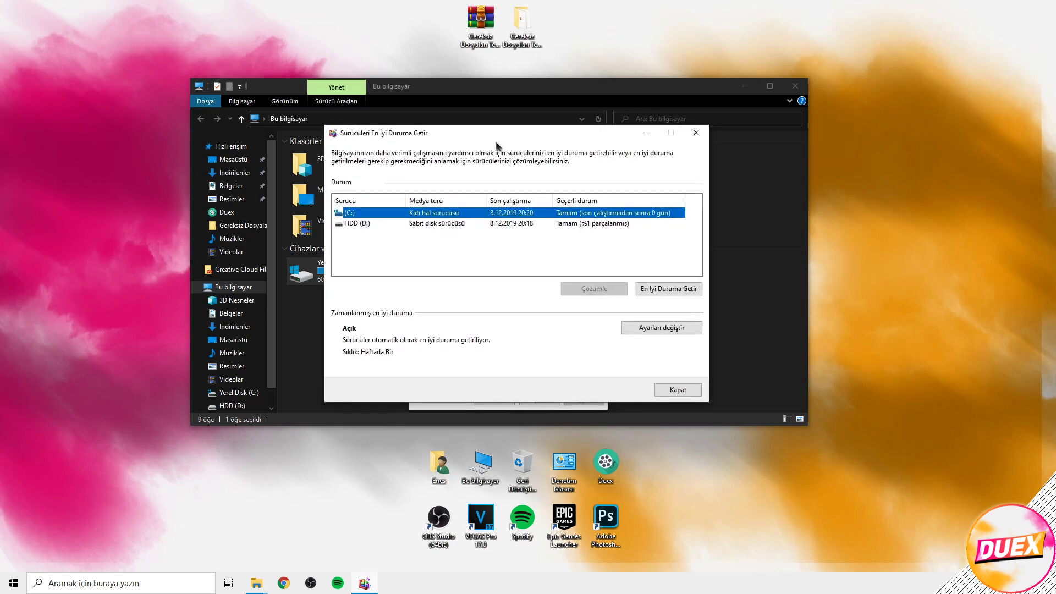
Start optimizing drive HDD (D:) and stop the run.
{"action": "left_click", "coordinate": [353, 224]}
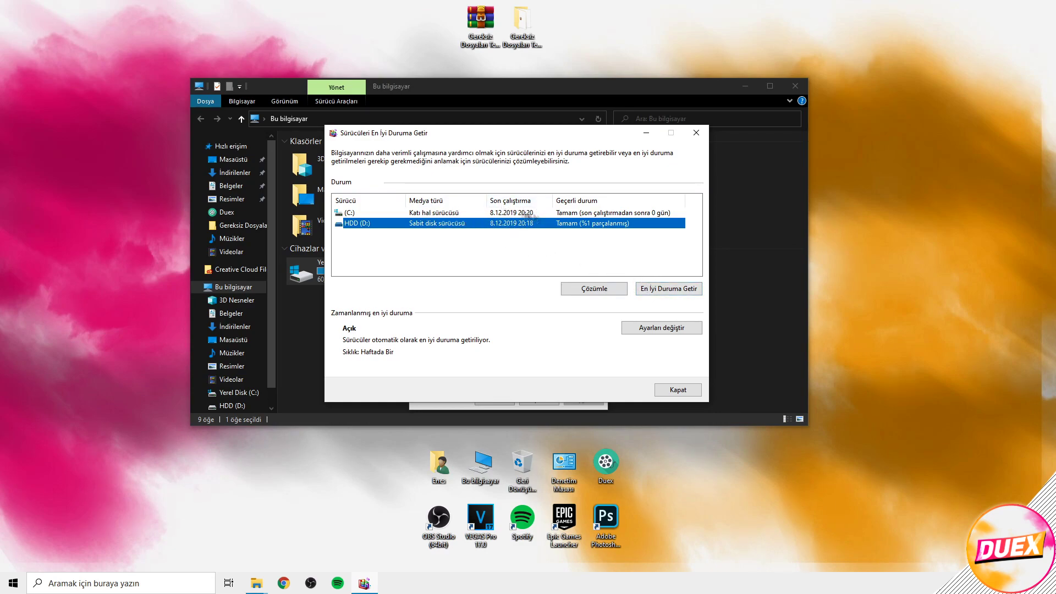
{"action": "left_click", "coordinate": [668, 290]}
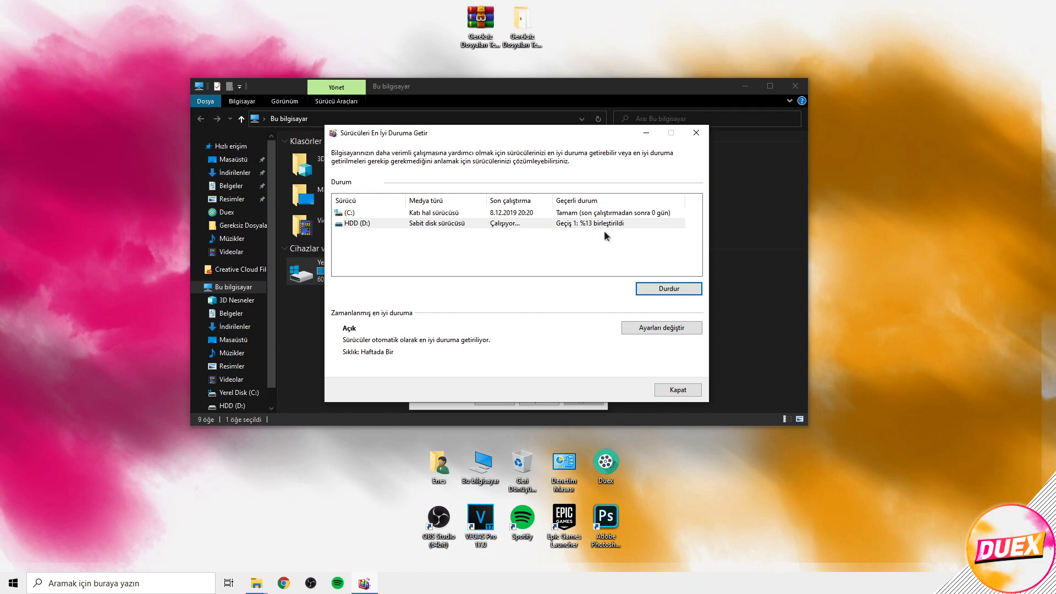
{"action": "left_click", "coordinate": [662, 293]}
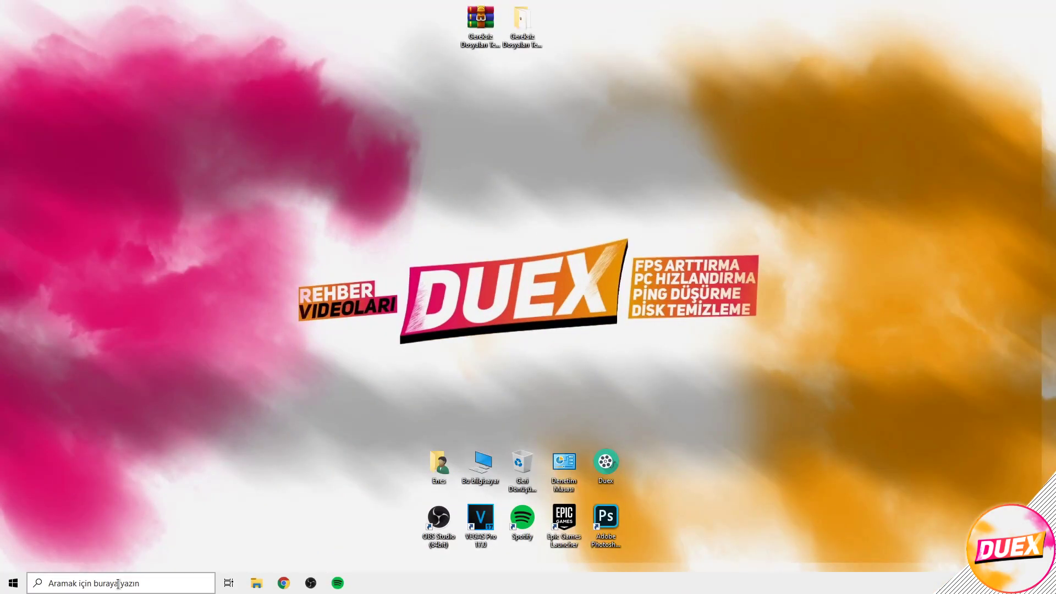
Search Windows for "%localappdata%" and open the Local app data folder.
{"action": "left_click", "coordinate": [108, 582]}
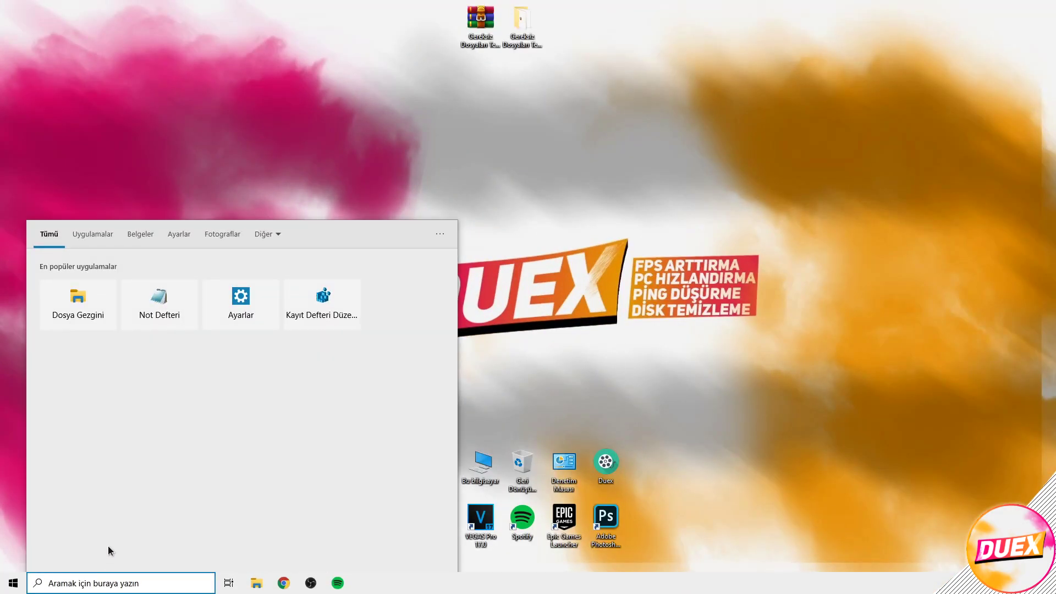
{"action": "type", "text": "%localappdata%"}
{"action": "double_click", "coordinate": [108, 584]}
{"action": "left_click", "coordinate": [111, 583]}
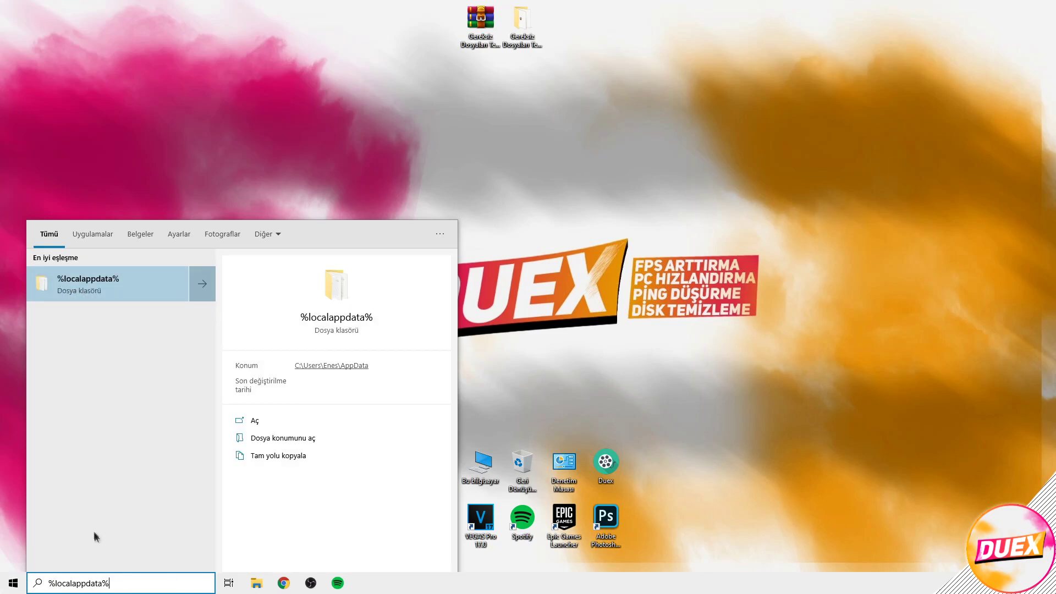
{"action": "double_click", "coordinate": [108, 574]}
{"action": "left_click", "coordinate": [110, 577]}
{"action": "key", "text": "Return"}
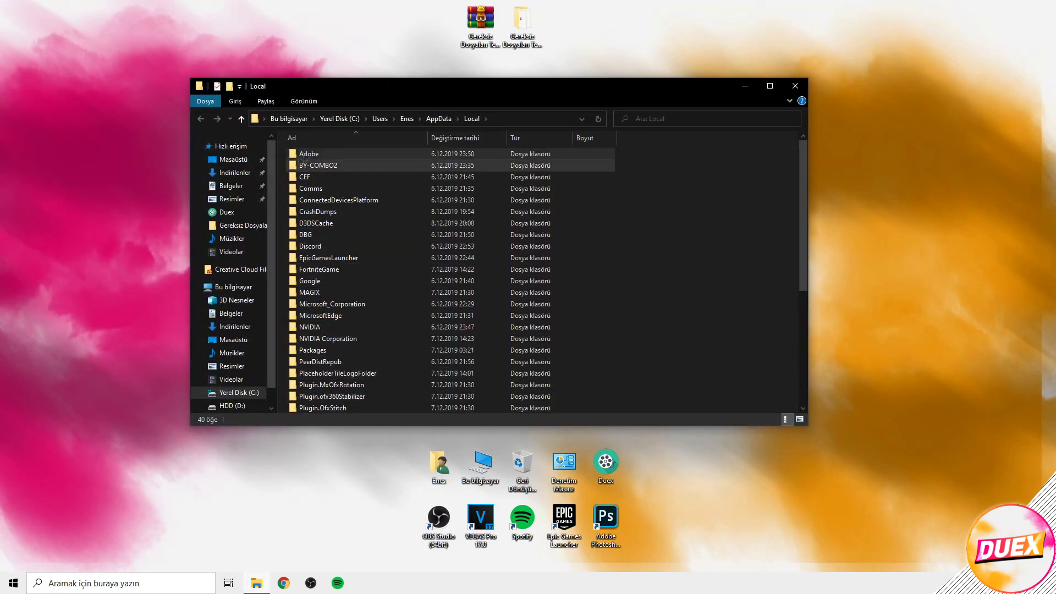
Open the Data folder inside the Spotify folder of the local app data.
{"action": "left_click", "coordinate": [404, 237]}
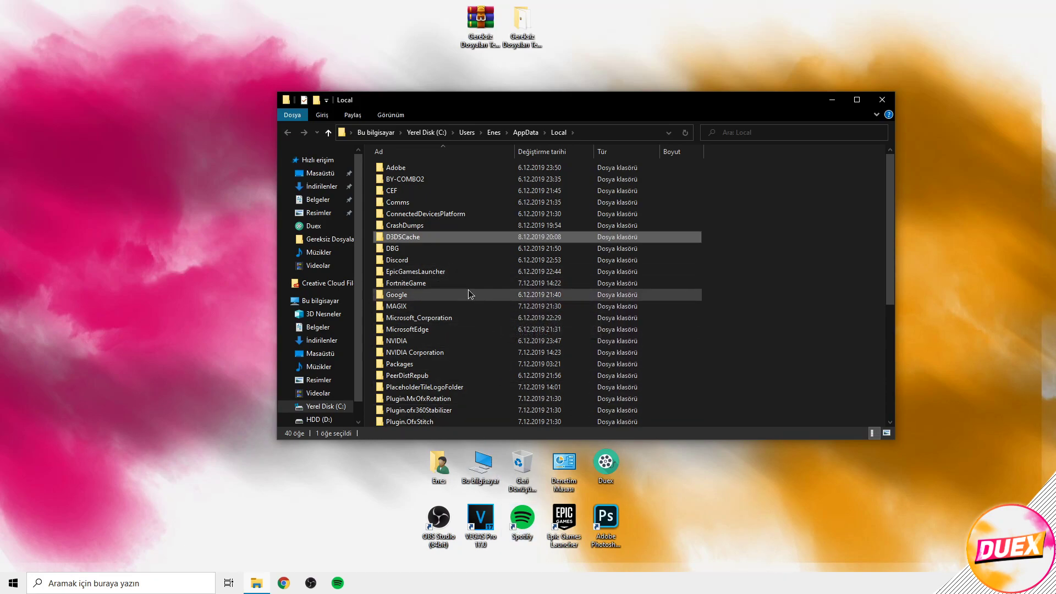
{"action": "scroll", "coordinate": [470, 294], "scroll_direction": "down", "scroll_amount": 4}
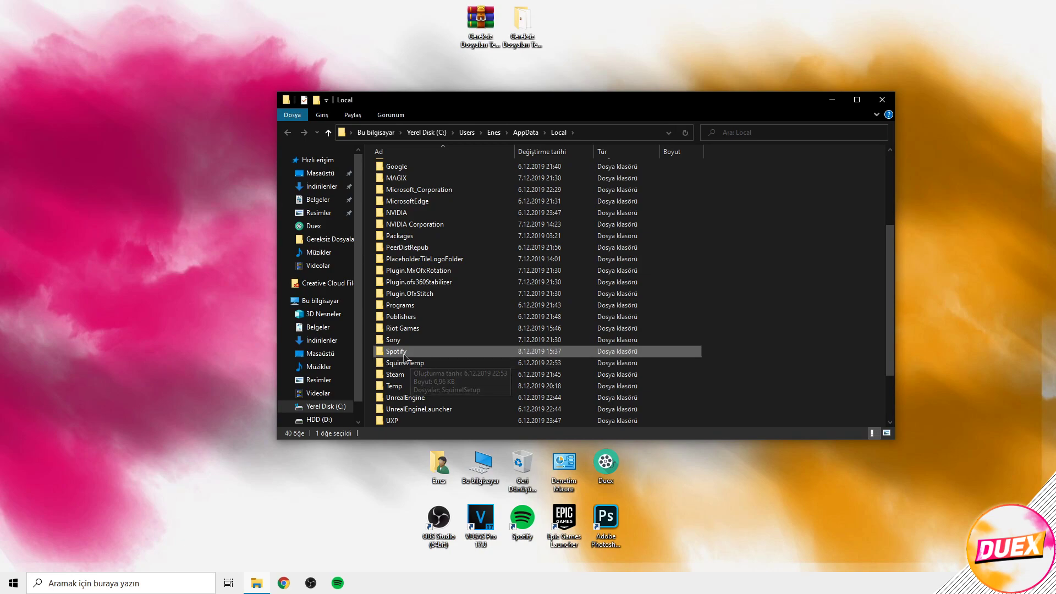
{"action": "double_click", "coordinate": [404, 353]}
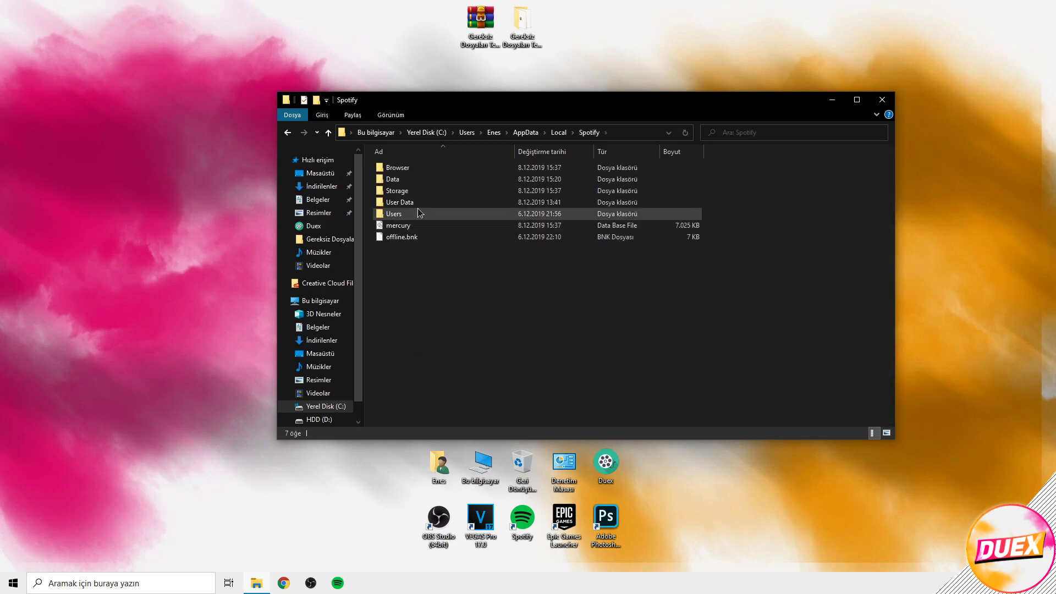
{"action": "double_click", "coordinate": [402, 180]}
{"action": "scroll", "coordinate": [422, 234], "scroll_direction": "down", "scroll_amount": 20}
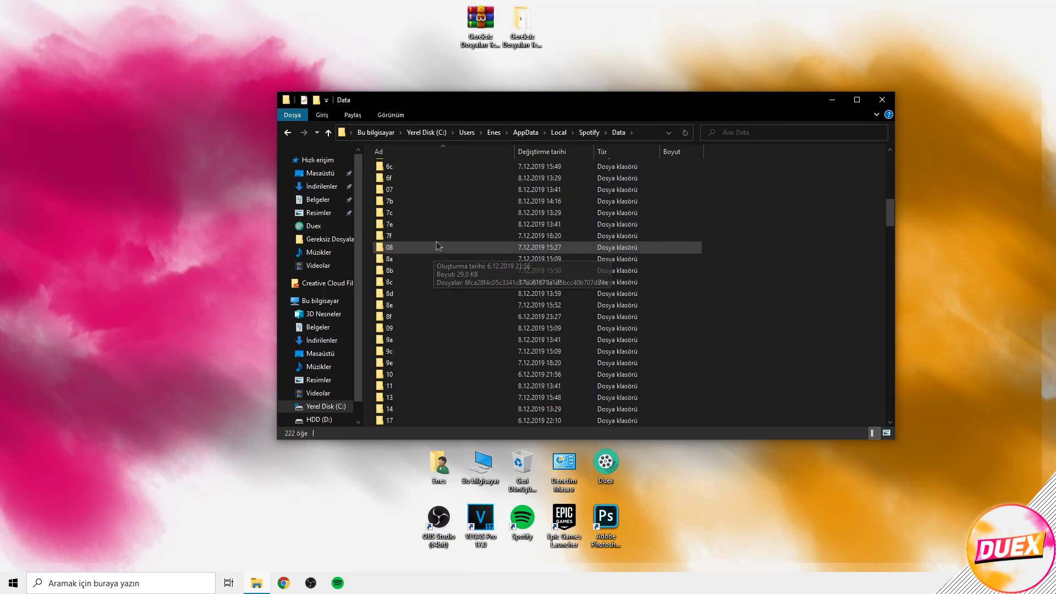
Delete all cache folders in Spotify's Data folder and close the folder window.
{"action": "left_click_drag", "start_coordinate": [894, 254], "coordinate": [885, 164]}
{"action": "left_click", "coordinate": [491, 233]}
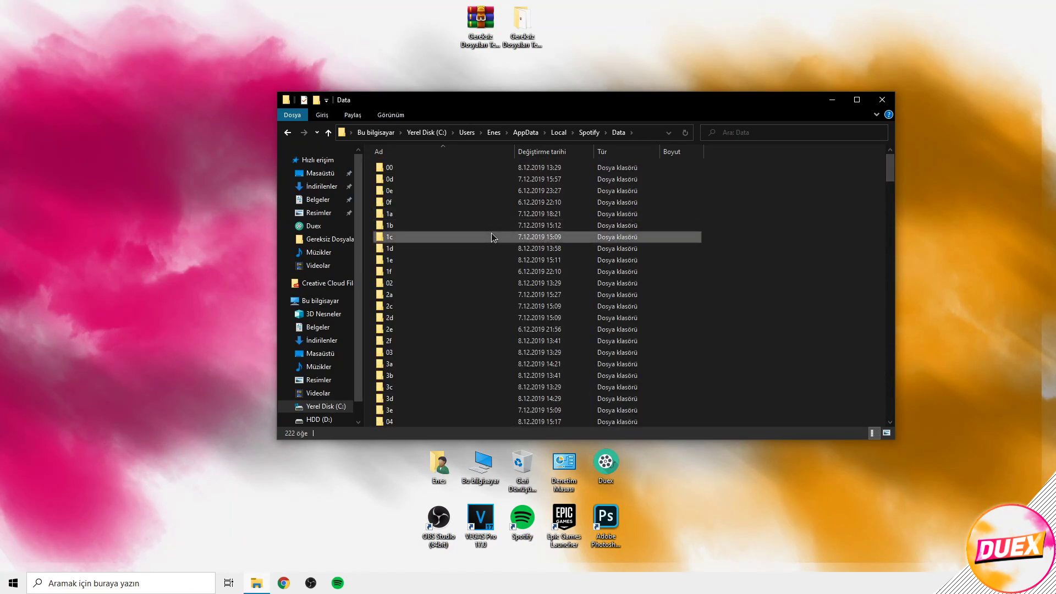
{"action": "key", "text": "ctrl+a"}
{"action": "key", "text": "Delete"}
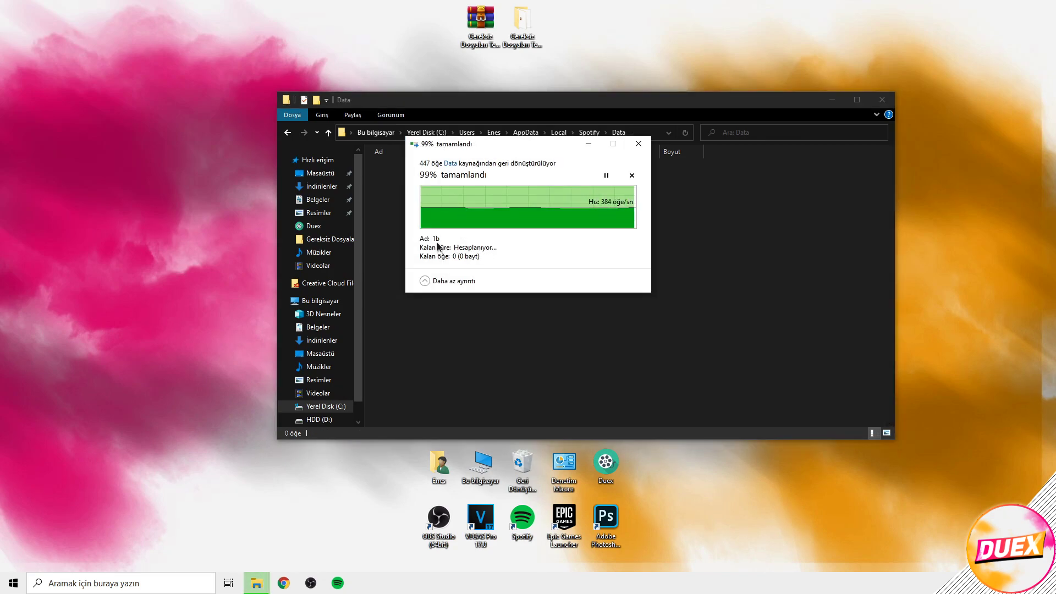
{"action": "left_click", "coordinate": [882, 100]}
Empty the Recycle Bin and confirm the permanent deletion.
{"action": "right_click", "coordinate": [521, 463]}
{"action": "left_click", "coordinate": [555, 482]}
{"action": "left_click", "coordinate": [576, 299]}
{"action": "left_click", "coordinate": [487, 336]}
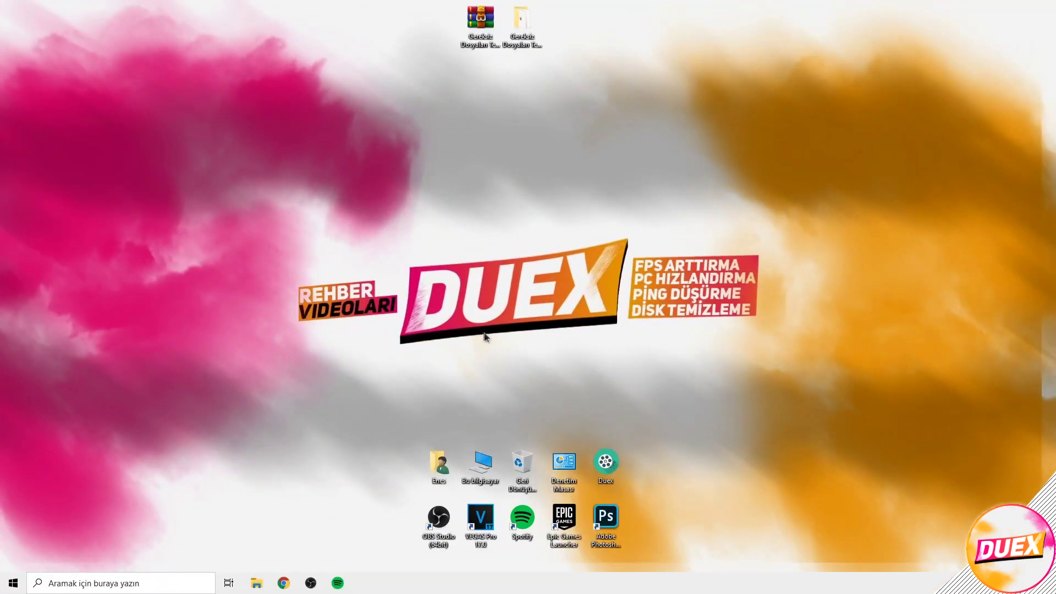
Search Windows for "bilg", open Bu bilgisayar and go into drive C:.
{"action": "left_click", "coordinate": [132, 578]}
{"action": "type", "text": "bilg"}
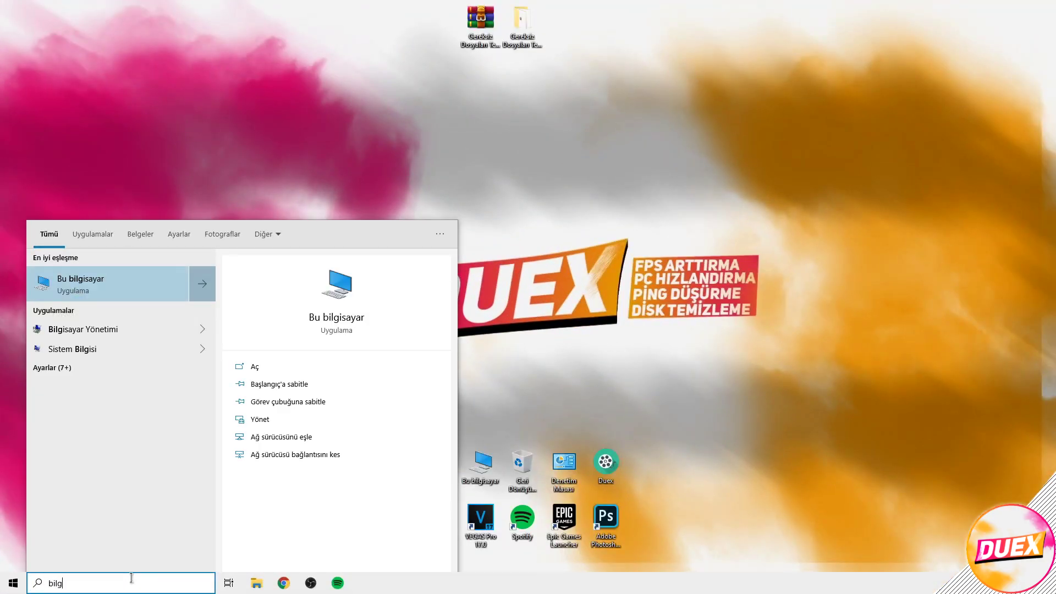
{"action": "left_click", "coordinate": [78, 286]}
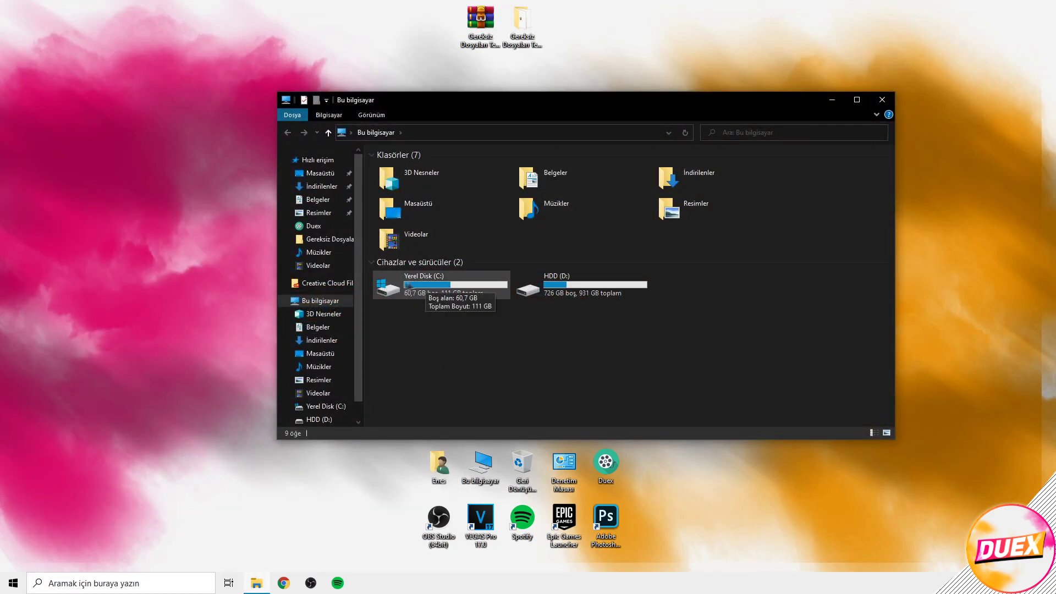
{"action": "double_click", "coordinate": [392, 290]}
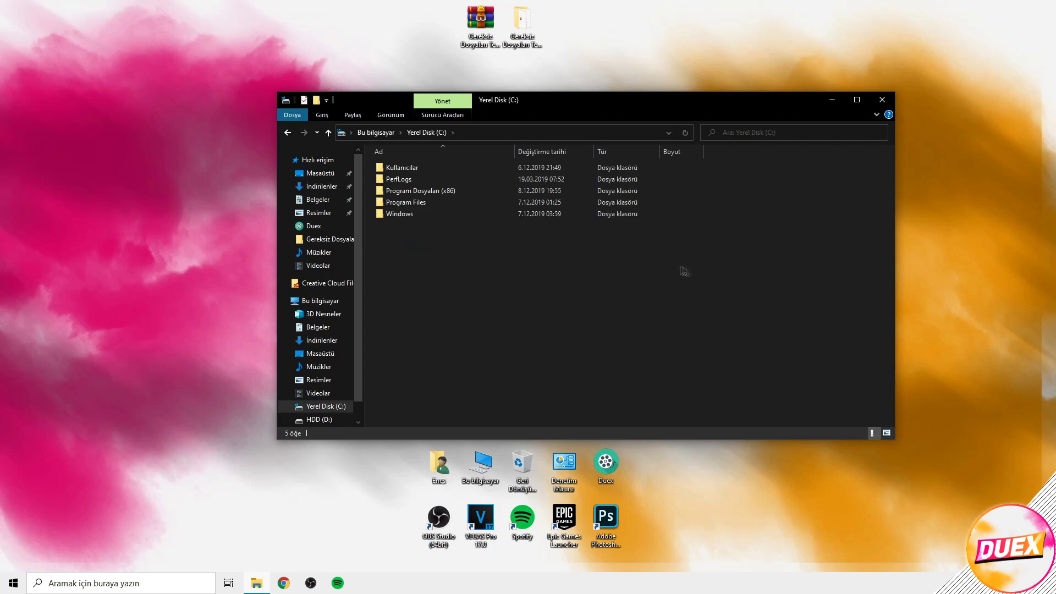
Search drive C: for gigantic files with the query "boyut:dev boyutta".
{"action": "left_click", "coordinate": [723, 135]}
{"action": "left_click_drag", "start_coordinate": [738, 117], "coordinate": [678, 120]}
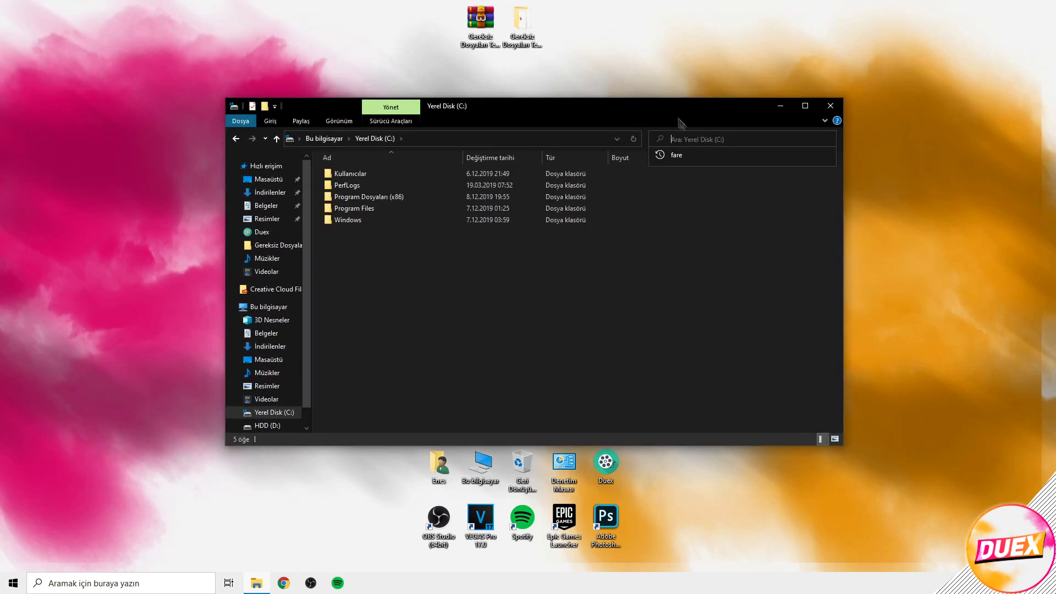
{"action": "type", "text": "boyut:dev boyutta"}
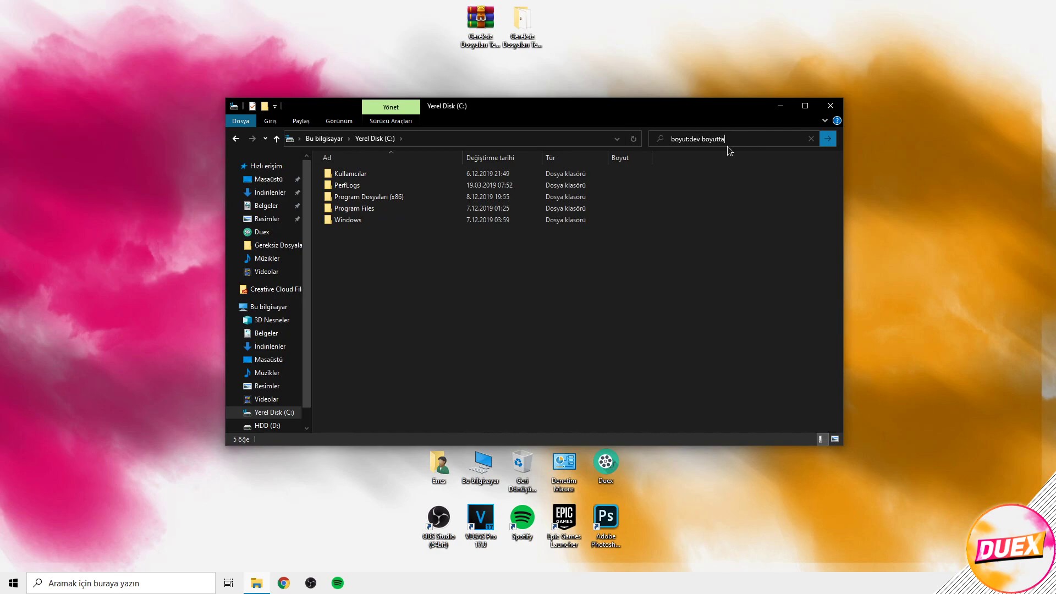
{"action": "key", "text": "Return"}
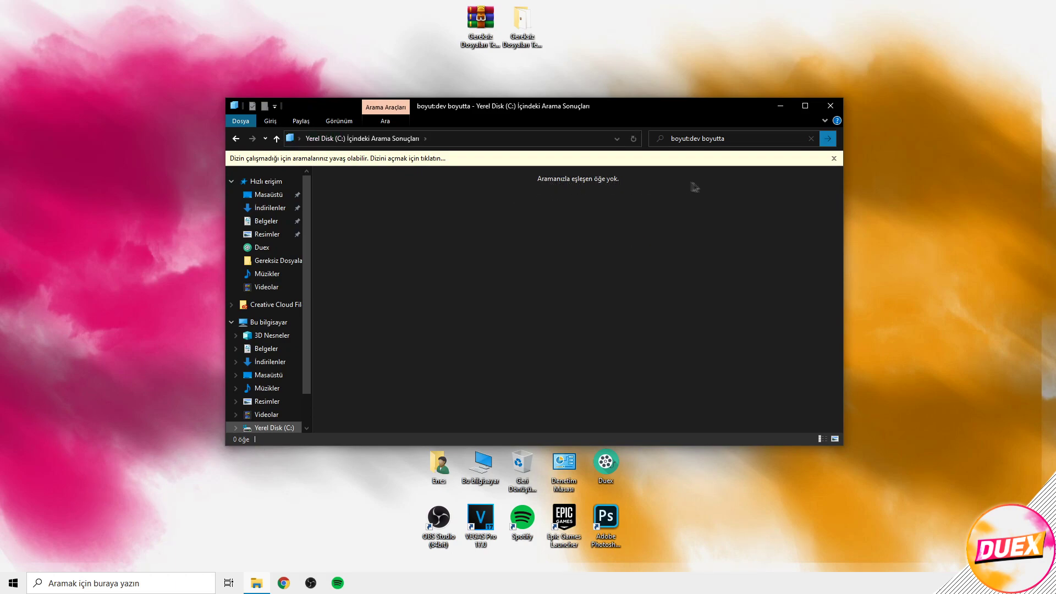
{"action": "left_click", "coordinate": [735, 139]}
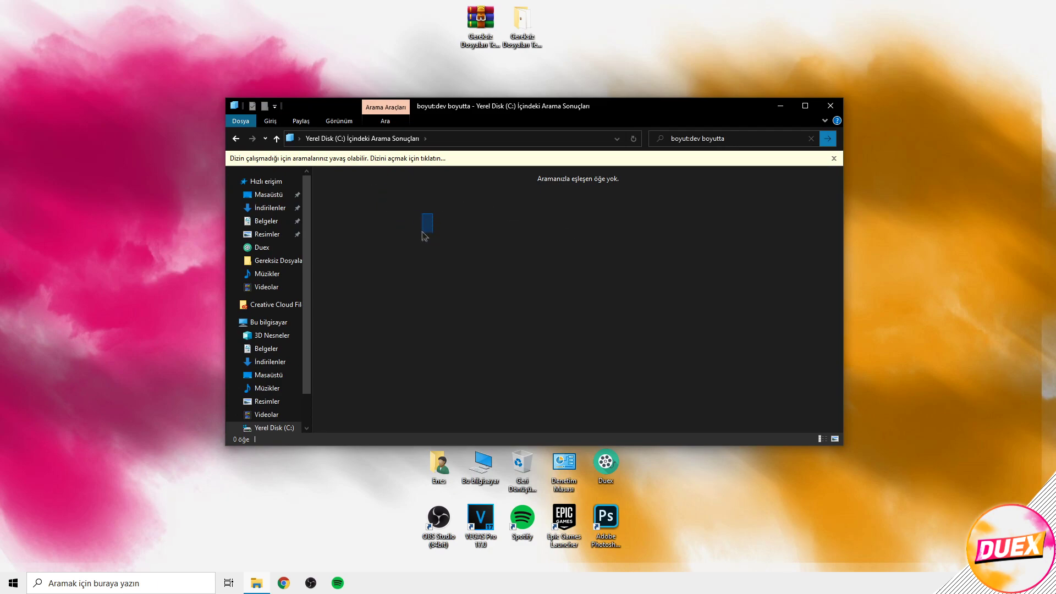
{"action": "left_click_drag", "start_coordinate": [539, 252], "coordinate": [358, 185]}
{"action": "left_click_drag", "start_coordinate": [544, 227], "coordinate": [407, 186]}
{"action": "left_click_drag", "start_coordinate": [503, 240], "coordinate": [399, 201]}
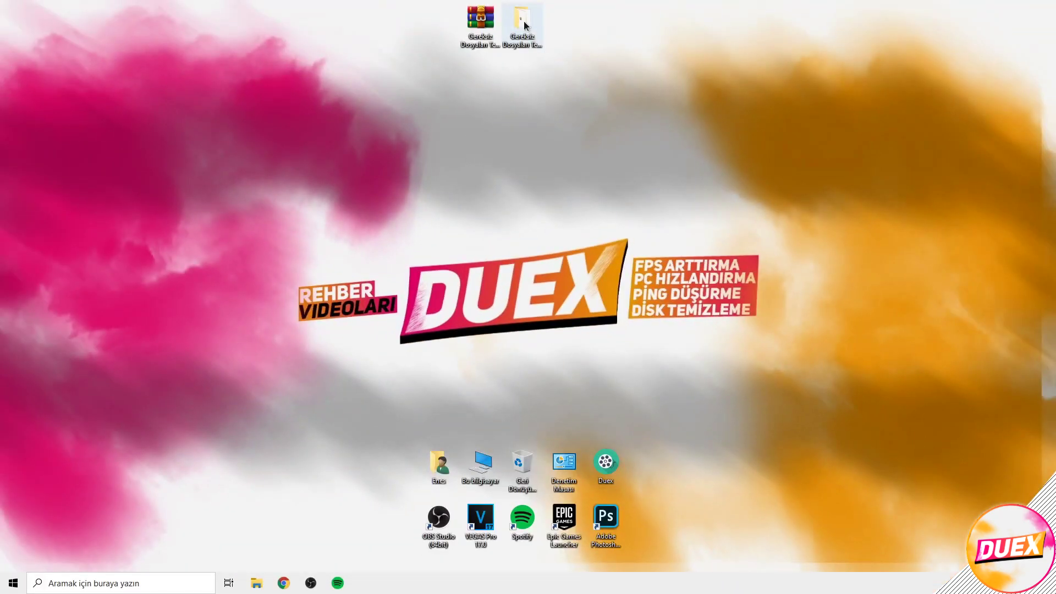
Run cctrialsetup from the desktop folder Gereksiz Dosyaları Temizleme by Duex and install CCleaner Professional with customized options, leaving out Start Menu shortcuts.
{"action": "double_click", "coordinate": [523, 21]}
{"action": "left_click_drag", "start_coordinate": [450, 112], "coordinate": [445, 133]}
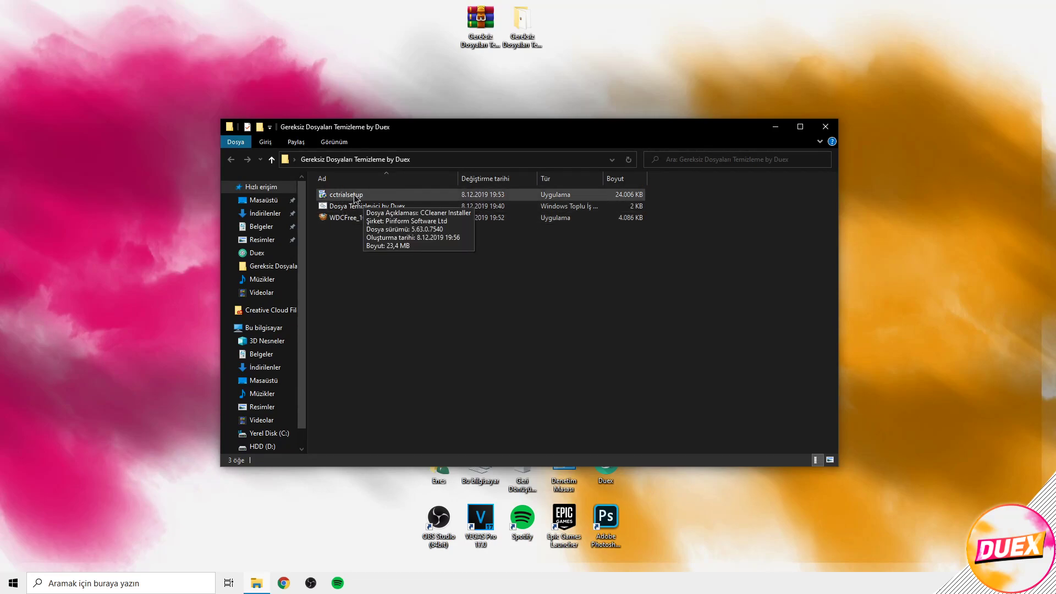
{"action": "double_click", "coordinate": [355, 197]}
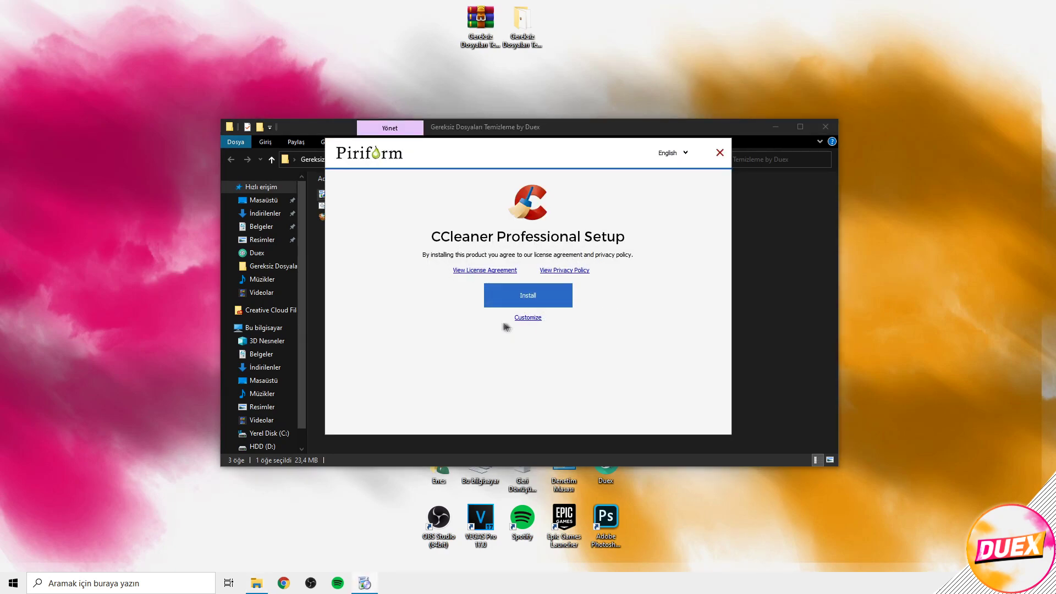
{"action": "left_click", "coordinate": [532, 318]}
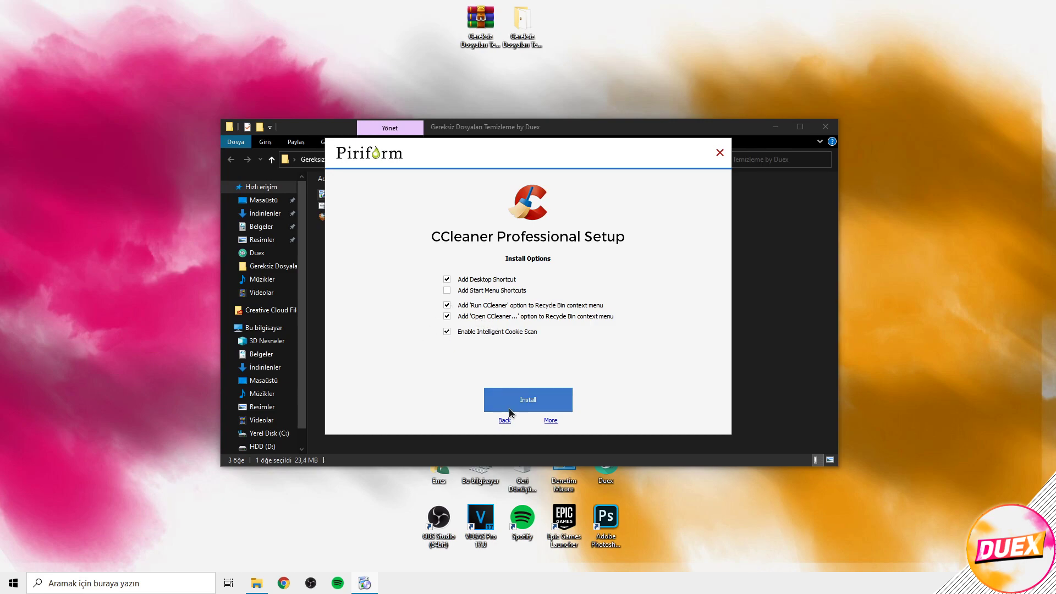
{"action": "left_click", "coordinate": [537, 399]}
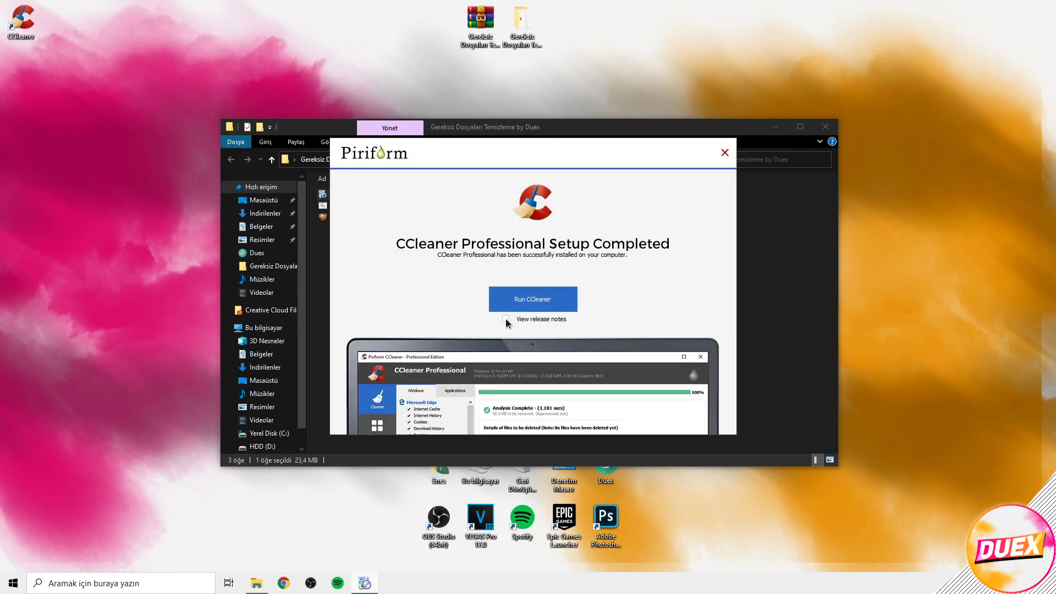
Launch CCleaner with the free Professional trial and run Easy Clean to analyze and clean all trackers and junk.
{"action": "left_click", "coordinate": [533, 300]}
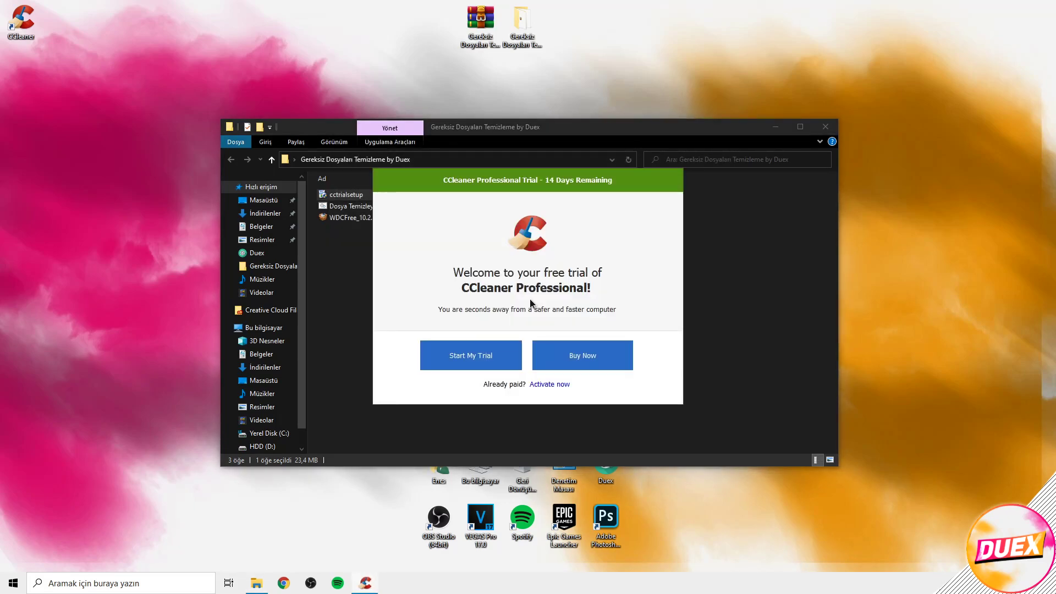
{"action": "left_click", "coordinate": [479, 356]}
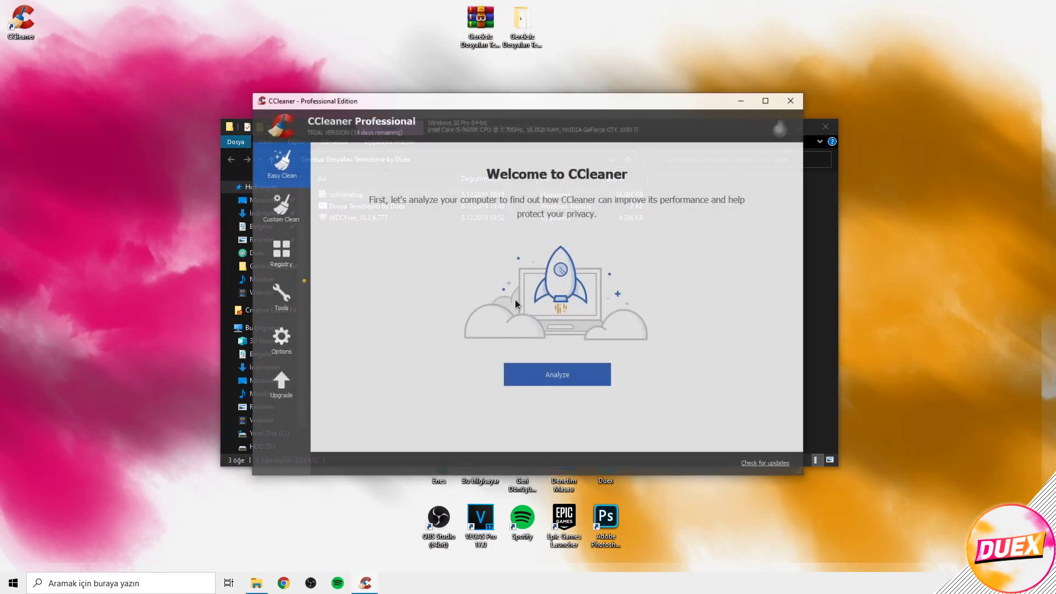
{"action": "left_click_drag", "start_coordinate": [484, 102], "coordinate": [524, 98]}
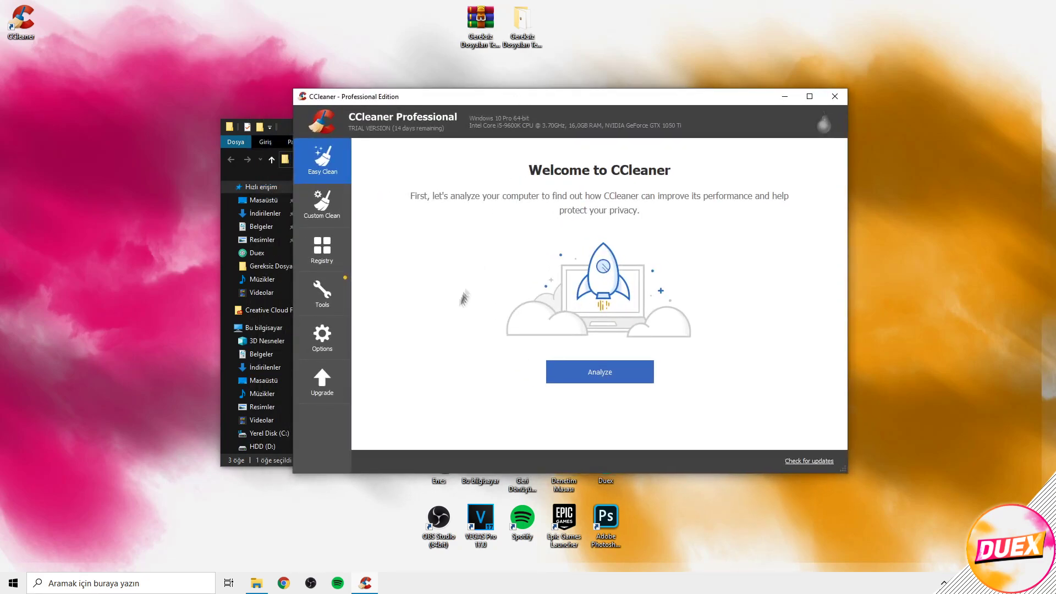
{"action": "left_click", "coordinate": [595, 377]}
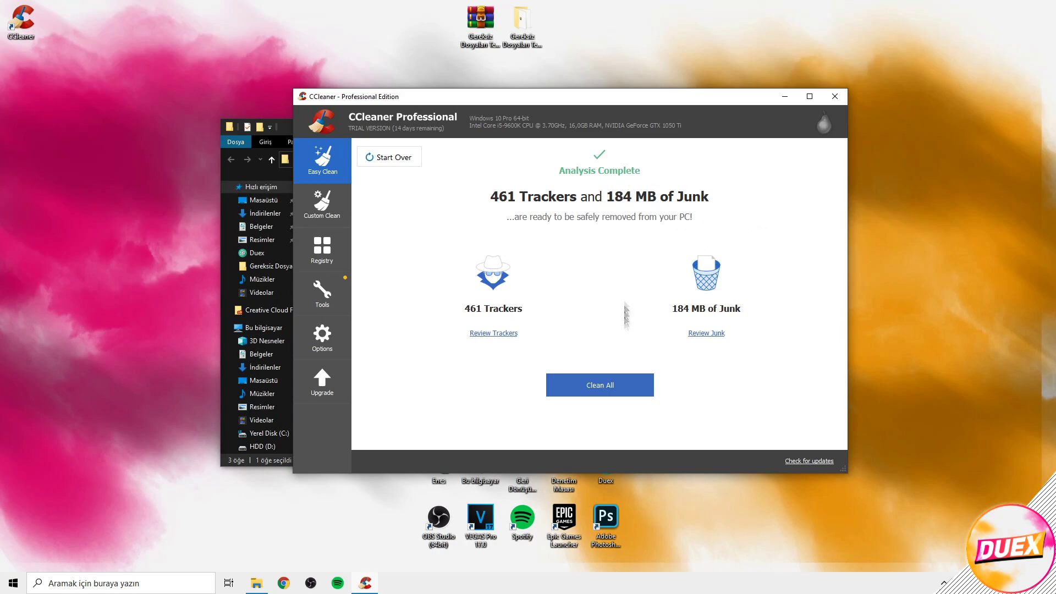
{"action": "left_click", "coordinate": [616, 385]}
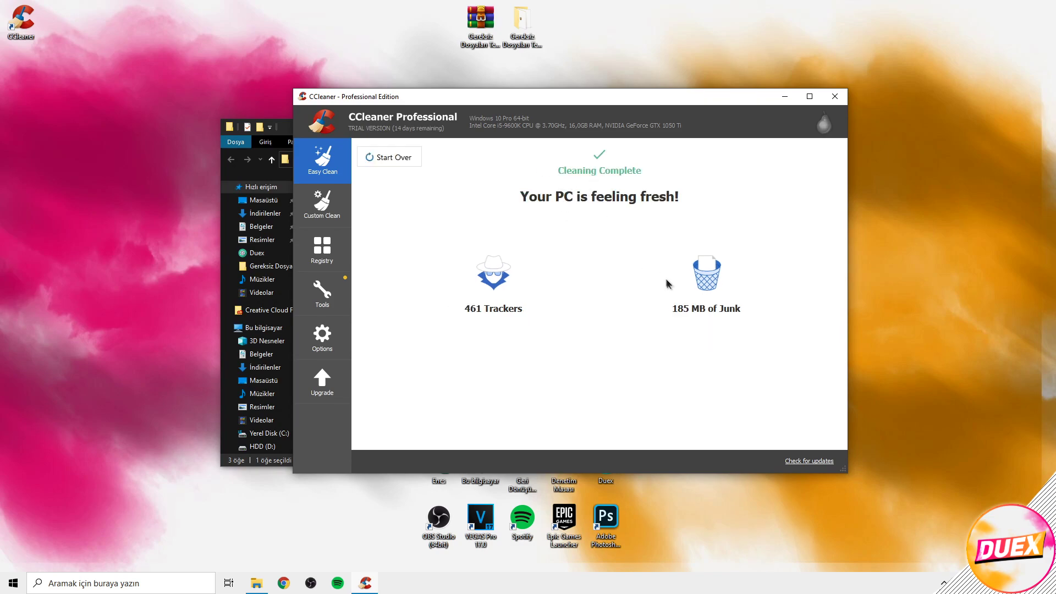
In Custom Clean, enable Microsoft Edge's Session, Set Aside Tabs, Saved Form Information, Saved Passwords and Saved Cards, accepting any warning.
{"action": "left_click", "coordinate": [329, 206]}
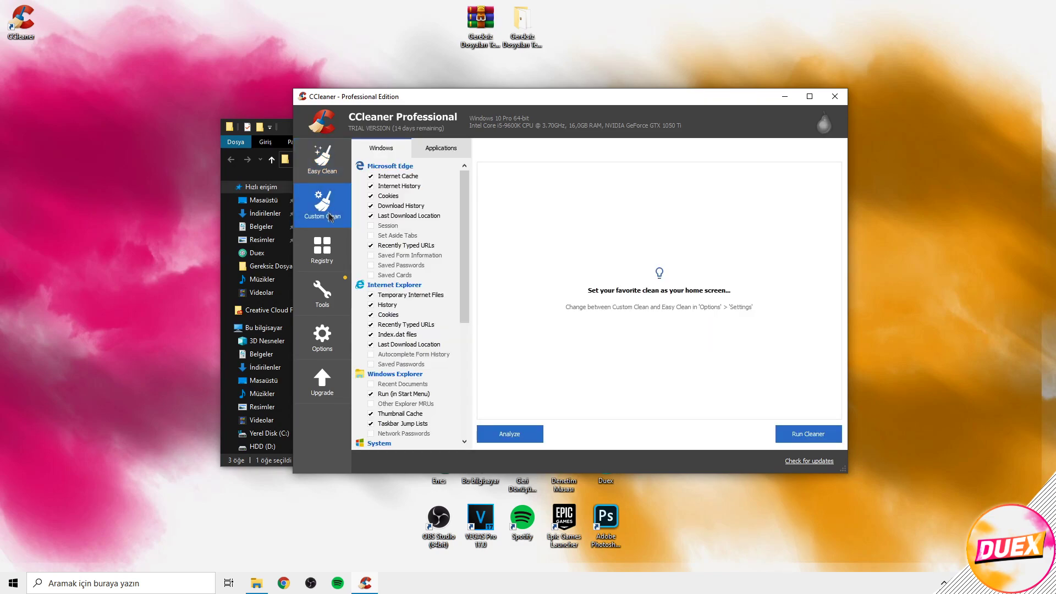
{"action": "scroll", "coordinate": [389, 225], "scroll_direction": "down", "scroll_amount": 7}
{"action": "scroll", "coordinate": [394, 246], "scroll_direction": "up", "scroll_amount": 7}
{"action": "left_click", "coordinate": [372, 226]}
{"action": "left_click", "coordinate": [372, 235]}
{"action": "left_click", "coordinate": [373, 256]}
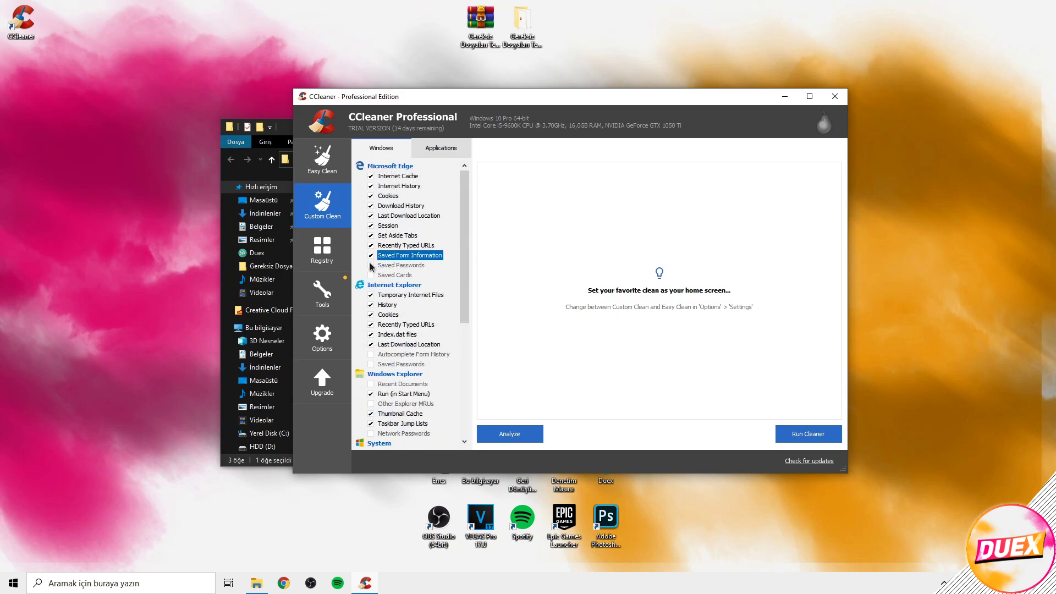
{"action": "left_click", "coordinate": [374, 265]}
{"action": "left_click", "coordinate": [651, 324]}
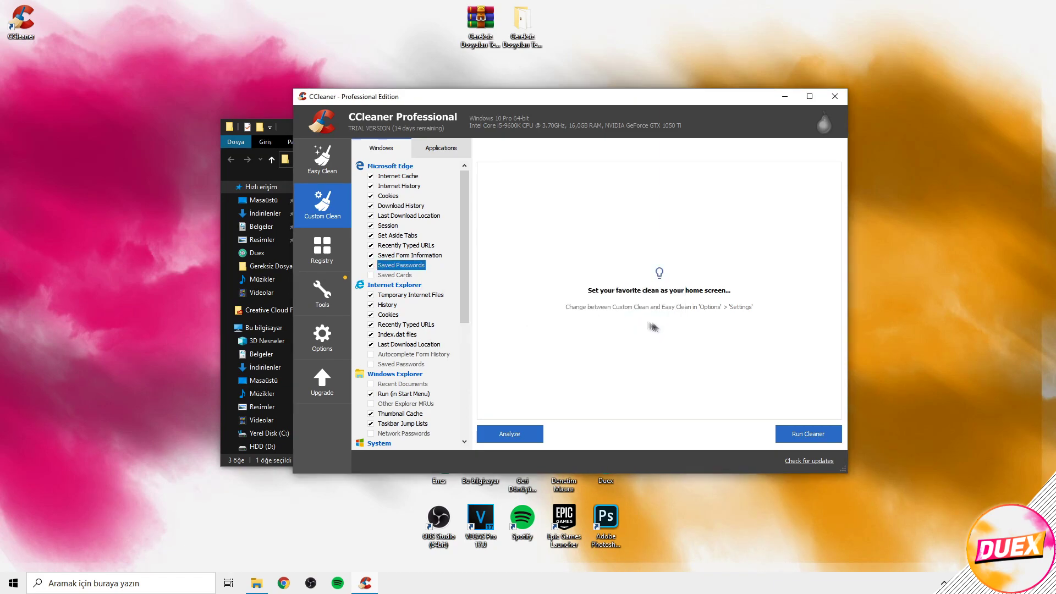
{"action": "left_click", "coordinate": [370, 275]}
Enable Autocomplete Form History and Saved Passwords for Internet Explorer, plus Recent Documents for Windows Explorer.
{"action": "scroll", "coordinate": [385, 236], "scroll_direction": "down", "scroll_amount": 3}
{"action": "left_click", "coordinate": [371, 265]}
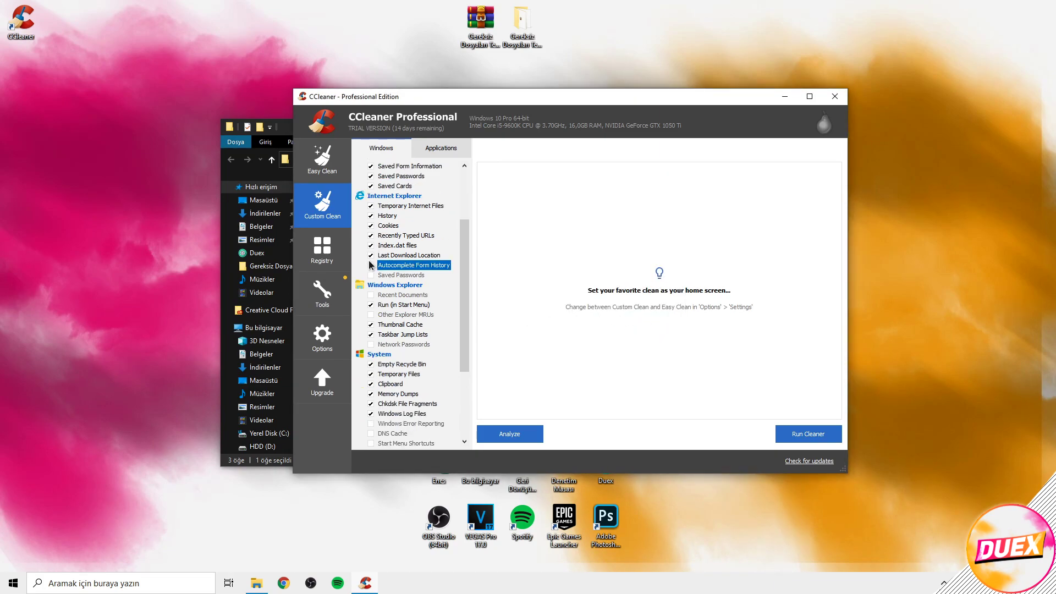
{"action": "left_click", "coordinate": [373, 275]}
{"action": "left_click", "coordinate": [629, 319]}
{"action": "scroll", "coordinate": [401, 269], "scroll_direction": "down", "scroll_amount": 2}
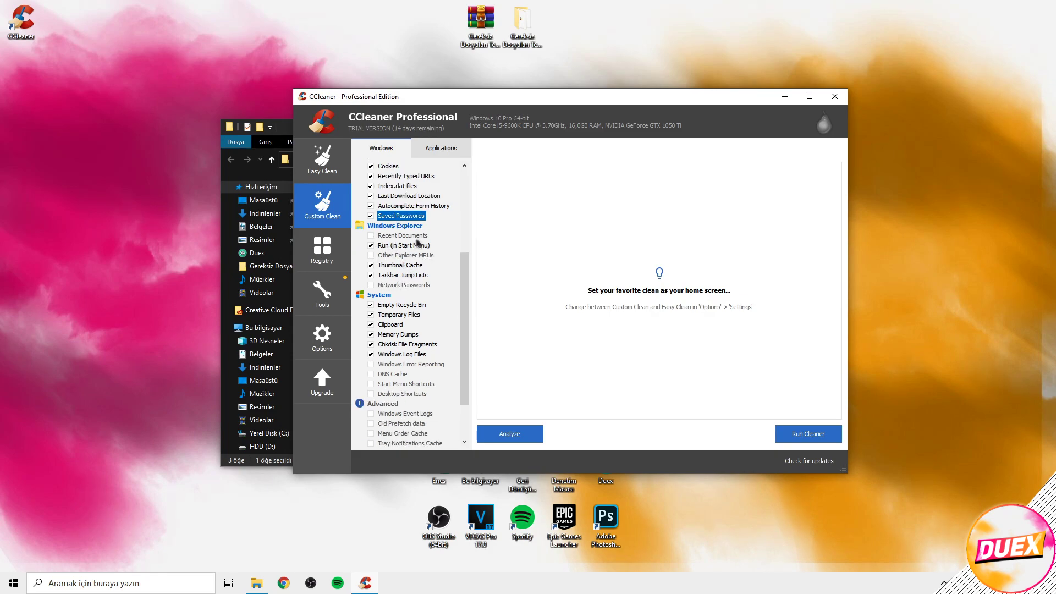
{"action": "left_click", "coordinate": [371, 236]}
Enable DNS Cache, Start Menu Shortcuts, Desktop Shortcuts and Windows Error Reporting under System, and Old Prefetch data under Advanced.
{"action": "scroll", "coordinate": [388, 264], "scroll_direction": "down", "scroll_amount": 1}
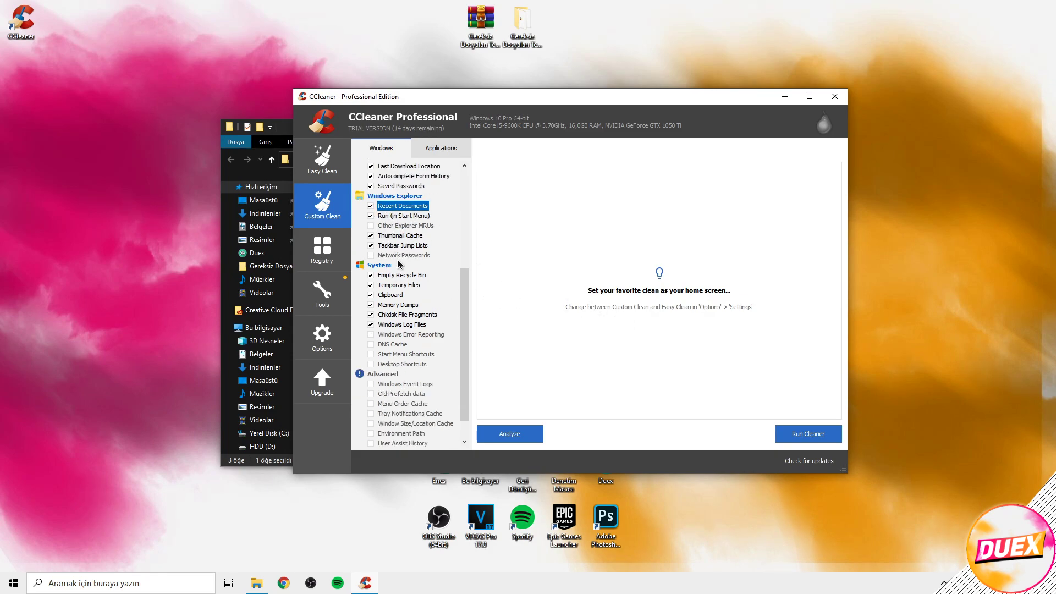
{"action": "scroll", "coordinate": [393, 257], "scroll_direction": "down", "scroll_amount": 1}
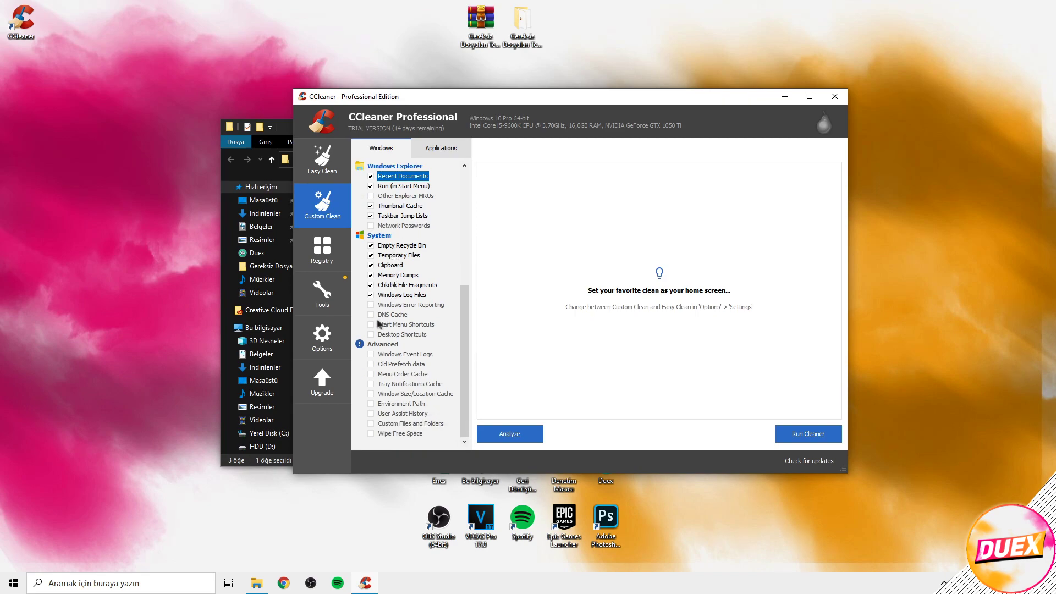
{"action": "left_click", "coordinate": [369, 317]}
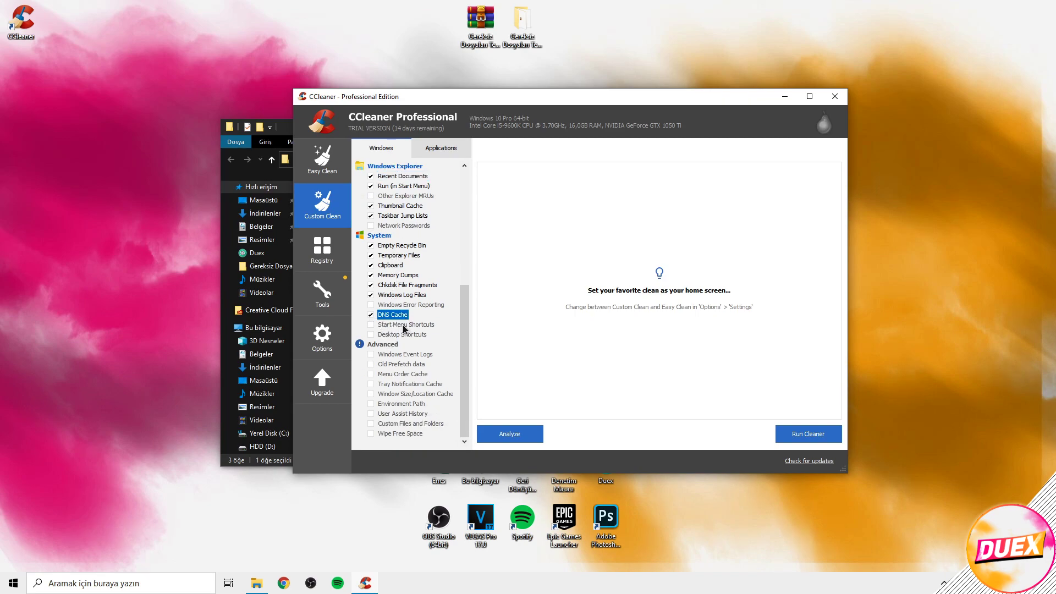
{"action": "left_click", "coordinate": [372, 325]}
{"action": "left_click", "coordinate": [372, 335]}
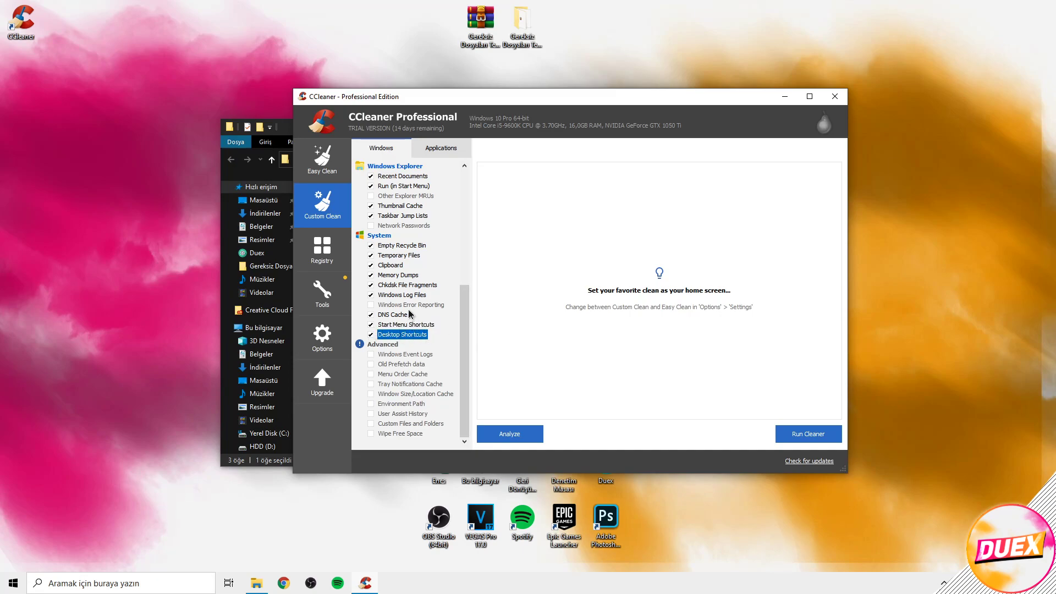
{"action": "left_click", "coordinate": [371, 306]}
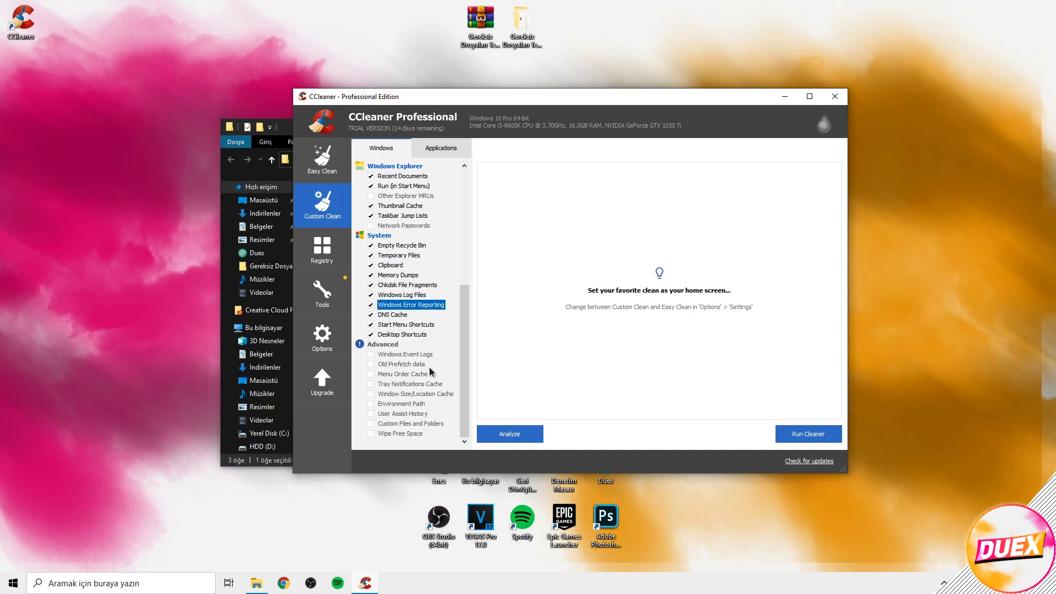
{"action": "left_click", "coordinate": [371, 364]}
{"action": "left_click", "coordinate": [667, 325]}
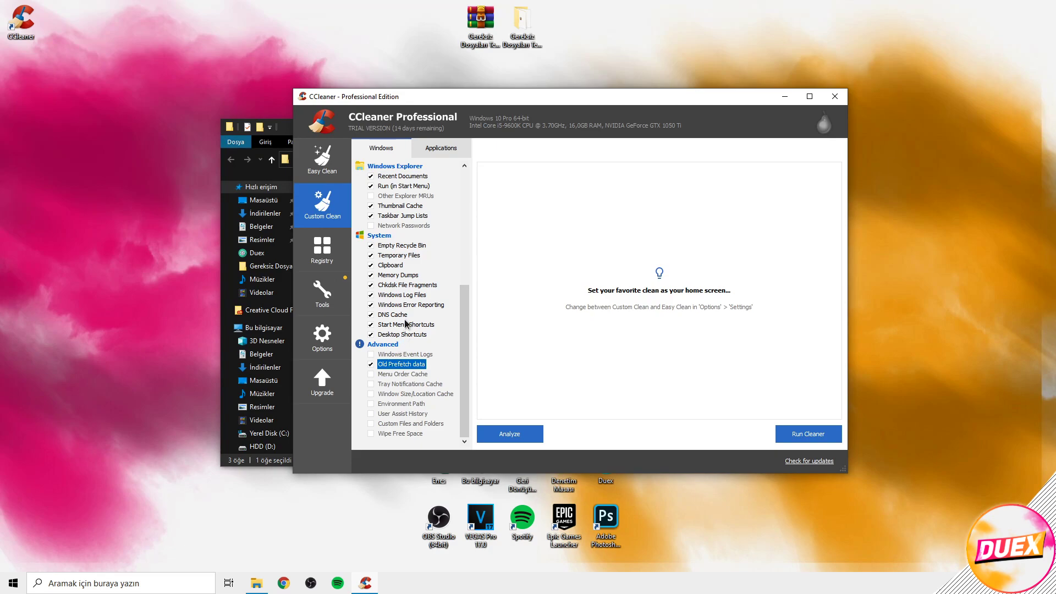
Review the selected Windows cleaning items, then analyze them and run the cleaner, confirming the deletion.
{"action": "scroll", "coordinate": [408, 325], "scroll_direction": "up", "scroll_amount": 3}
{"action": "scroll", "coordinate": [405, 319], "scroll_direction": "down", "scroll_amount": 3}
{"action": "scroll", "coordinate": [411, 311], "scroll_direction": "up", "scroll_amount": 7}
{"action": "scroll", "coordinate": [411, 309], "scroll_direction": "down", "scroll_amount": 7}
{"action": "scroll", "coordinate": [400, 307], "scroll_direction": "up", "scroll_amount": 5}
{"action": "scroll", "coordinate": [394, 282], "scroll_direction": "down", "scroll_amount": 5}
{"action": "scroll", "coordinate": [452, 285], "scroll_direction": "up", "scroll_amount": 10}
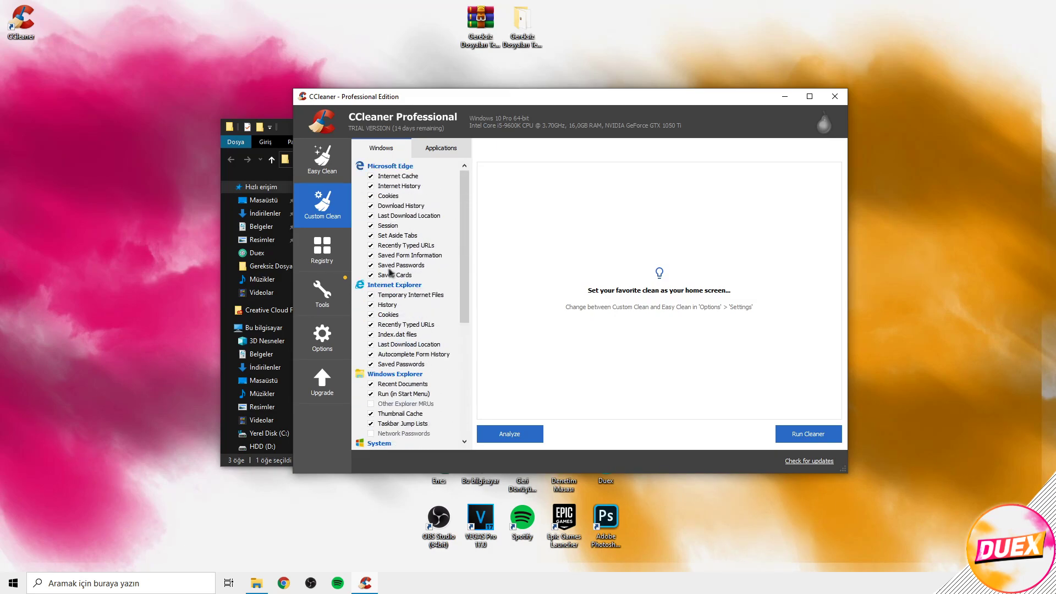
{"action": "left_click", "coordinate": [510, 433]}
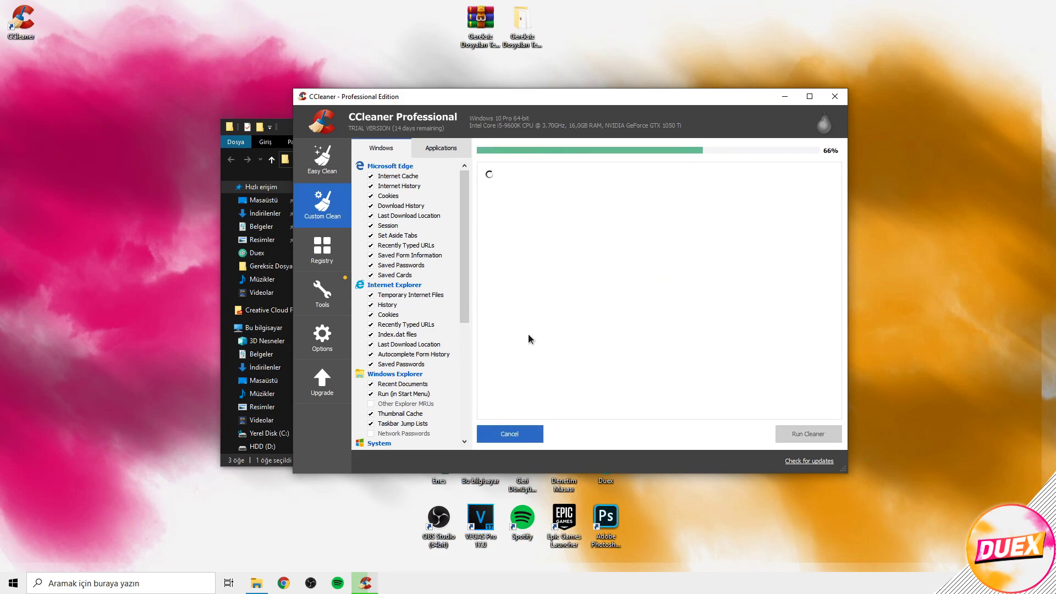
{"action": "left_click", "coordinate": [798, 434]}
{"action": "left_click", "coordinate": [655, 268]}
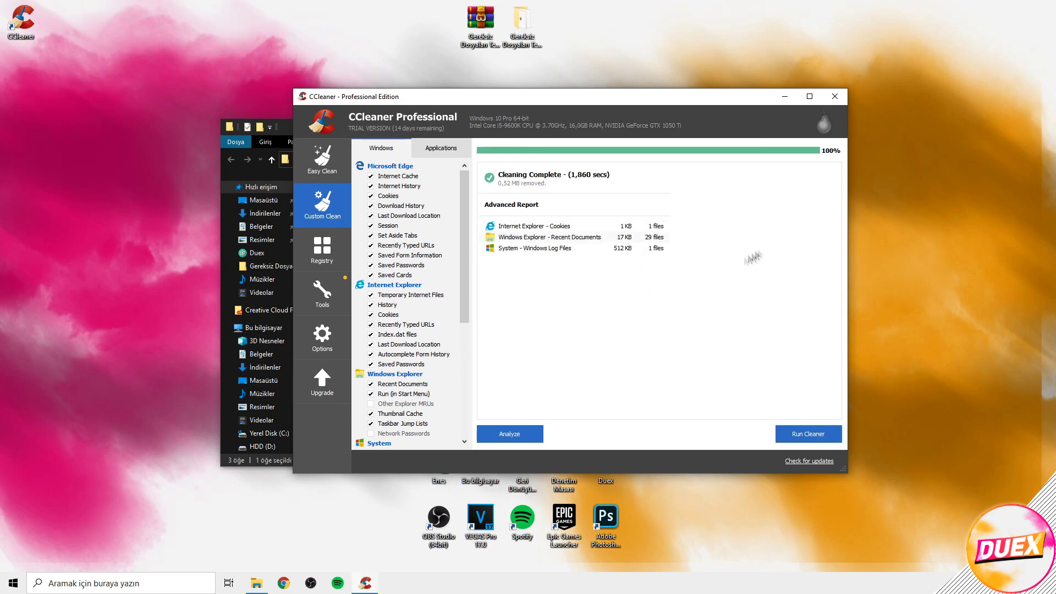
Open CCleaner's Uninstall tool and uninstall 3B Görüntüleyici and Game bar, confirming each removal.
{"action": "left_click", "coordinate": [327, 292]}
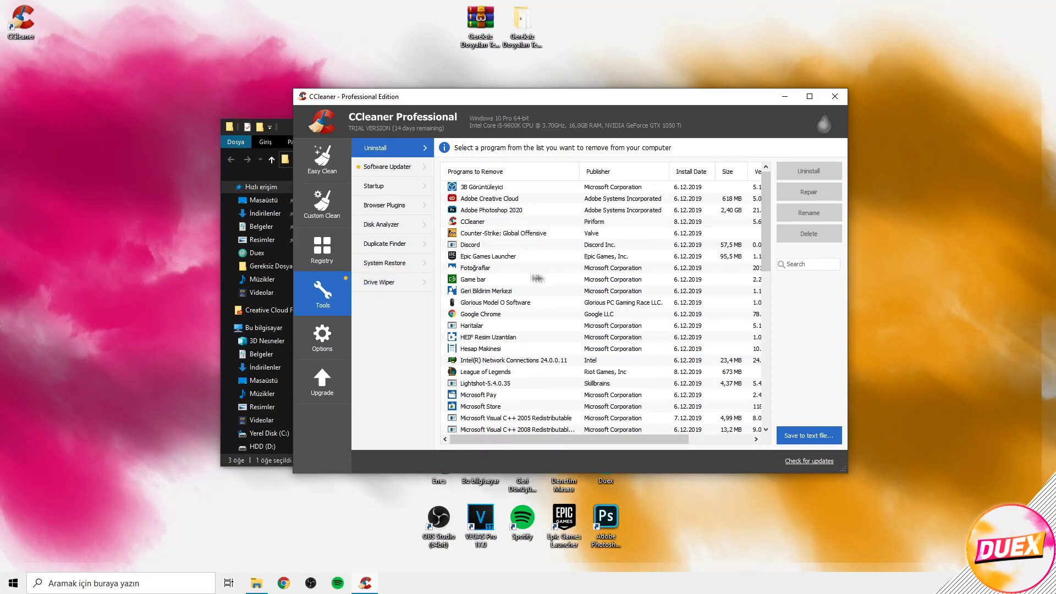
{"action": "left_click", "coordinate": [465, 188]}
{"action": "left_click", "coordinate": [809, 171]}
{"action": "left_click", "coordinate": [597, 316]}
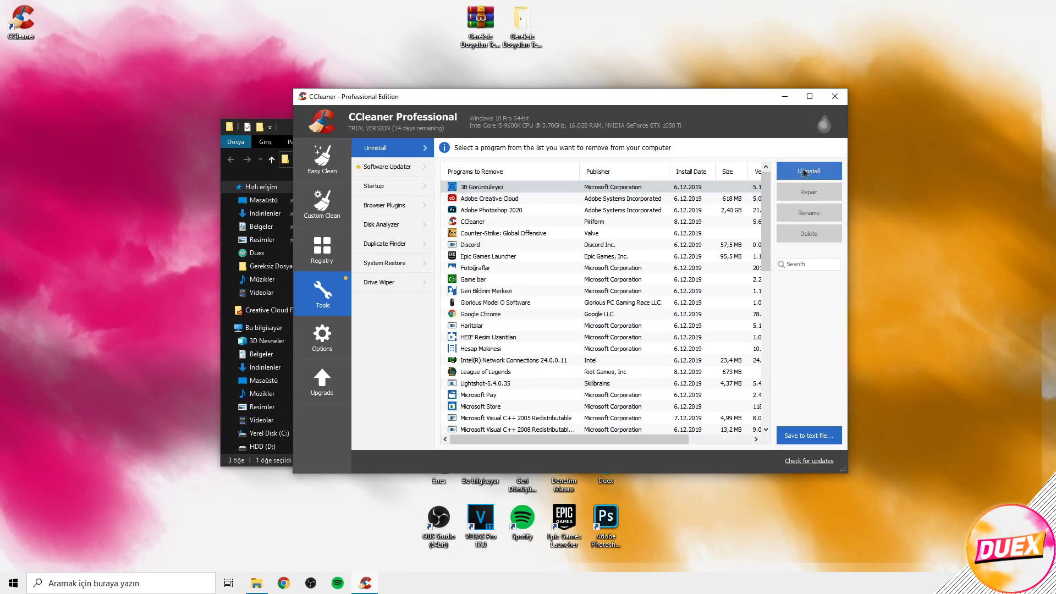
{"action": "left_click", "coordinate": [486, 266]}
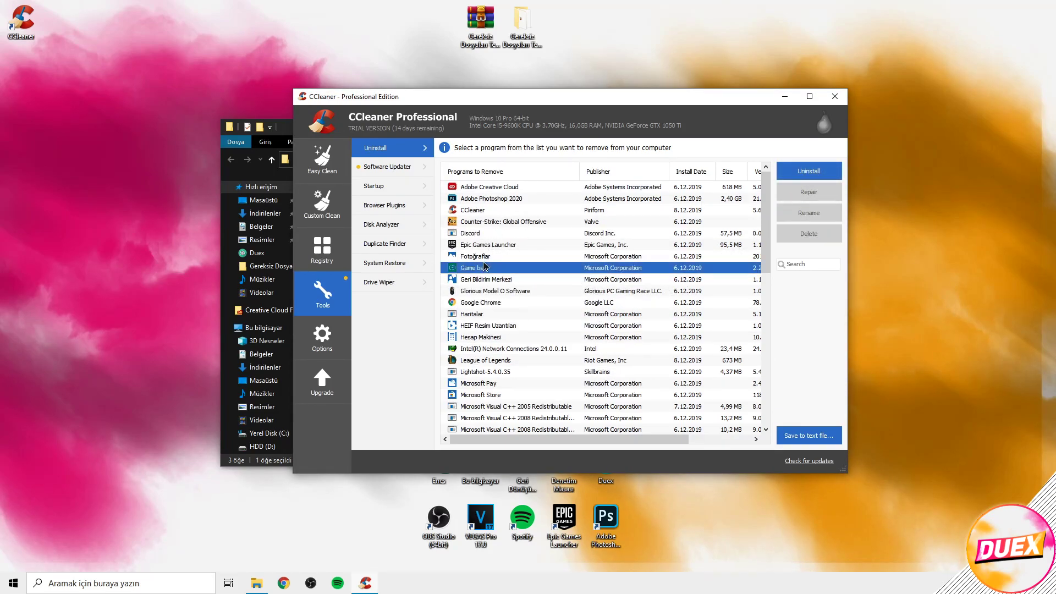
{"action": "left_click", "coordinate": [808, 171]}
{"action": "left_click", "coordinate": [597, 320]}
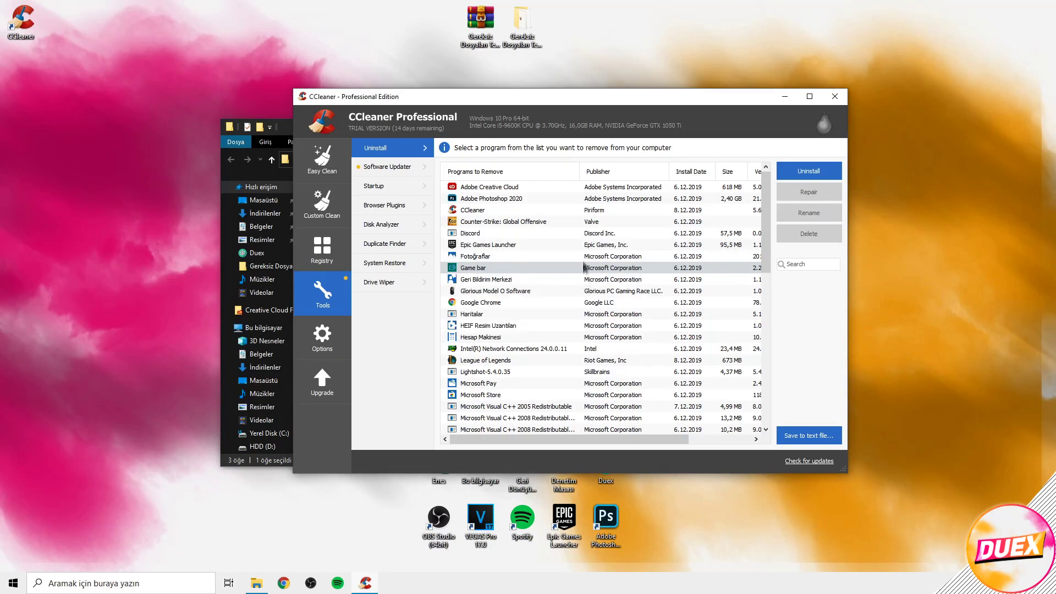
Uninstall Geri Bildirim Merkezi and Microsoft Pay, confirming each removal.
{"action": "left_click", "coordinate": [503, 268]}
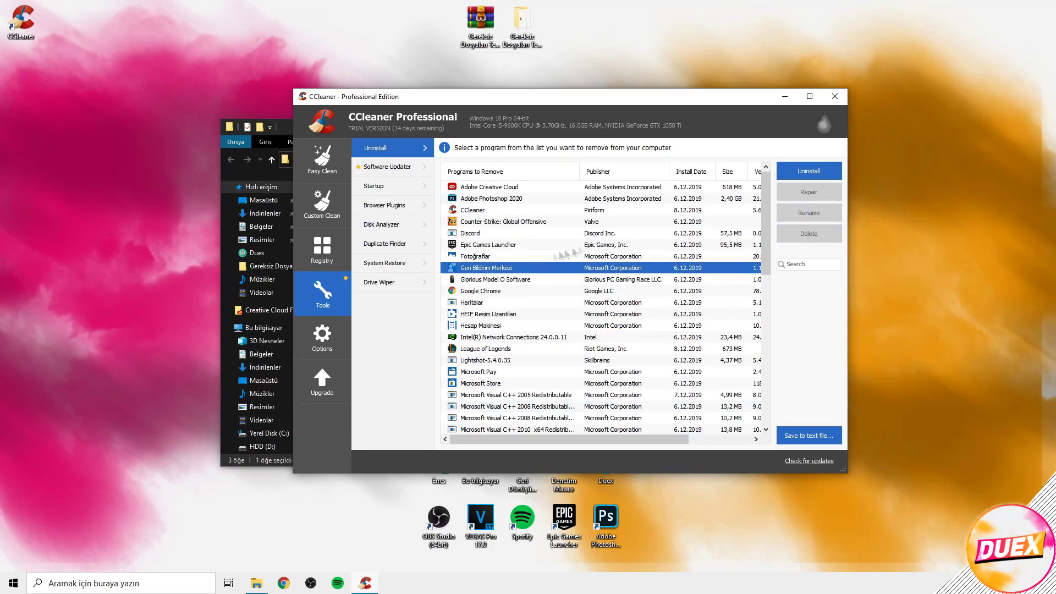
{"action": "left_click", "coordinate": [812, 180]}
{"action": "left_click", "coordinate": [597, 320]}
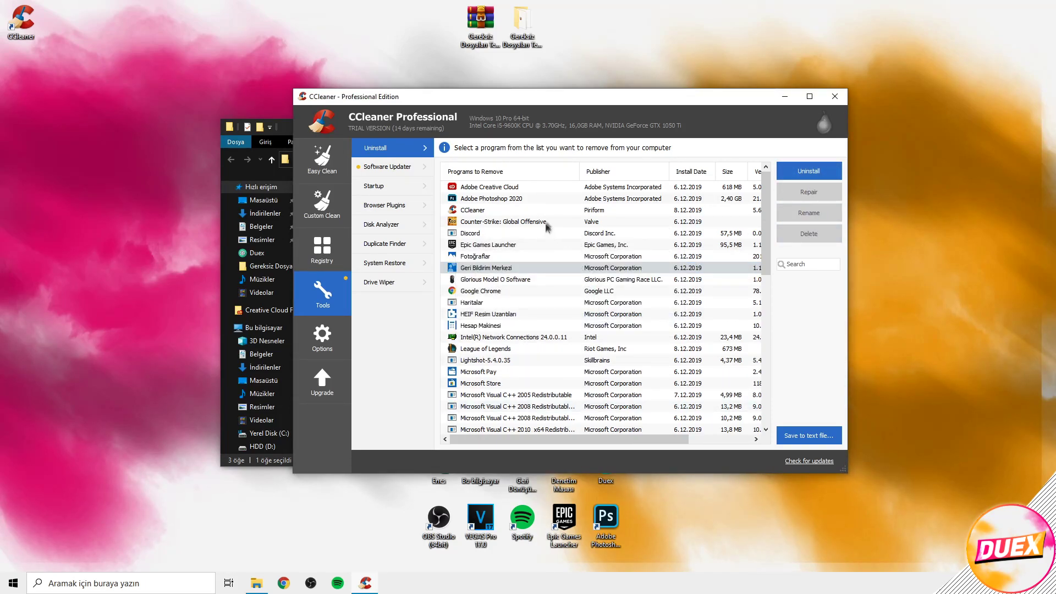
{"action": "scroll", "coordinate": [529, 247], "scroll_direction": "down", "scroll_amount": 2}
{"action": "left_click", "coordinate": [489, 292]}
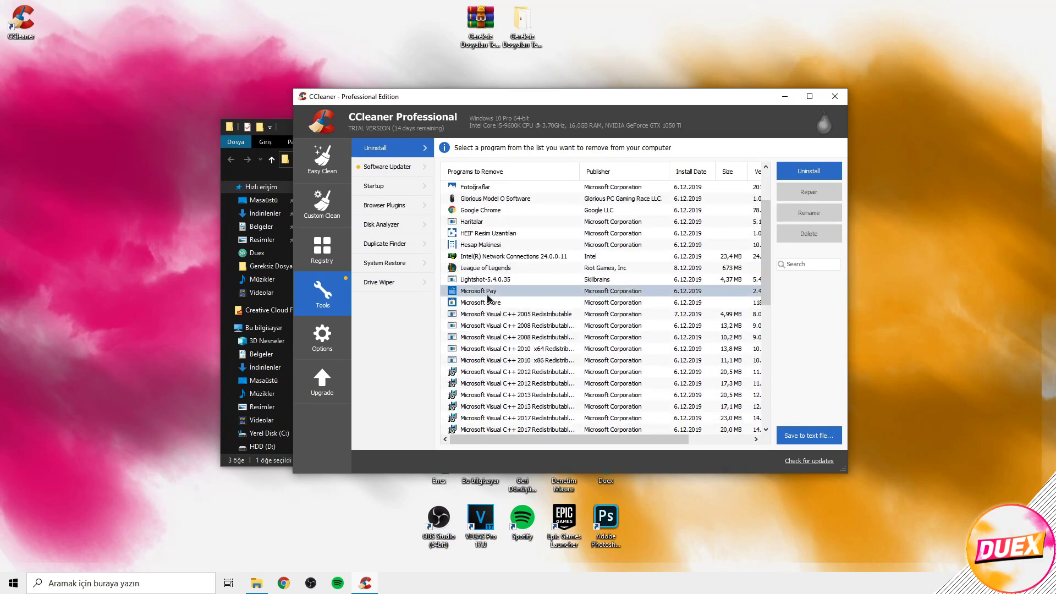
{"action": "left_click", "coordinate": [802, 174]}
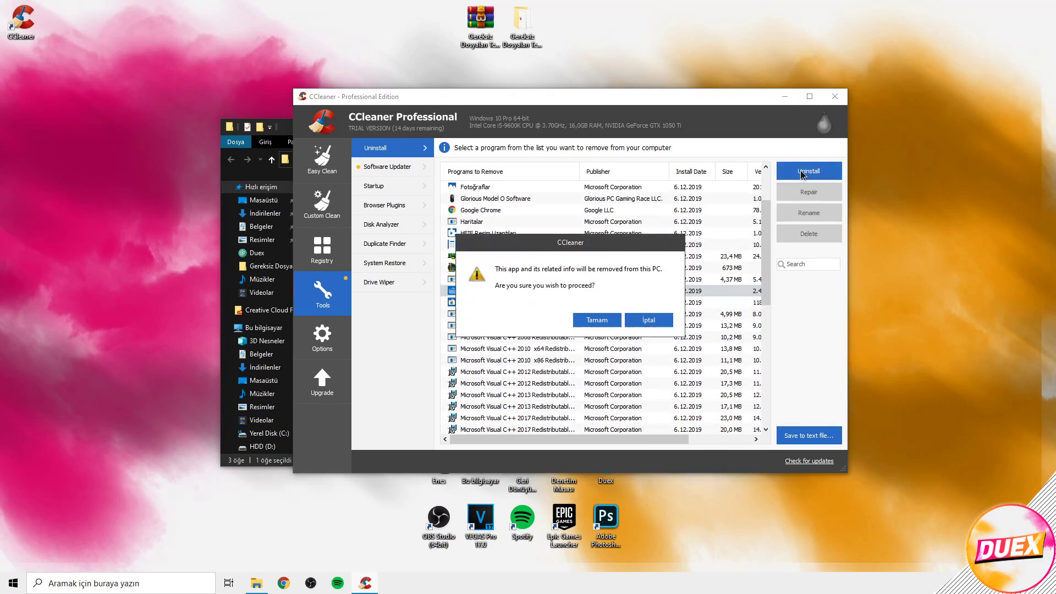
{"action": "left_click", "coordinate": [598, 320]}
Look through the remaining installed programs, from Microsoft Store to Telefonunuz and Xbox Game bar, for unneeded Microsoft apps.
{"action": "scroll", "coordinate": [520, 247], "scroll_direction": "down", "scroll_amount": 3}
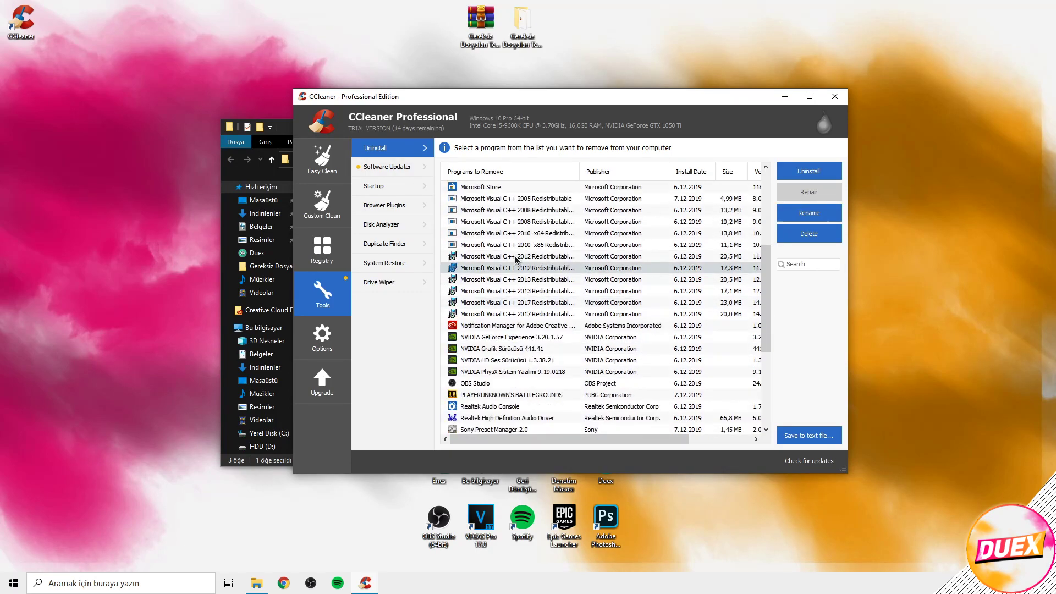
{"action": "left_click", "coordinate": [477, 270]}
{"action": "scroll", "coordinate": [477, 278], "scroll_direction": "up", "scroll_amount": 2}
{"action": "left_click", "coordinate": [497, 257]}
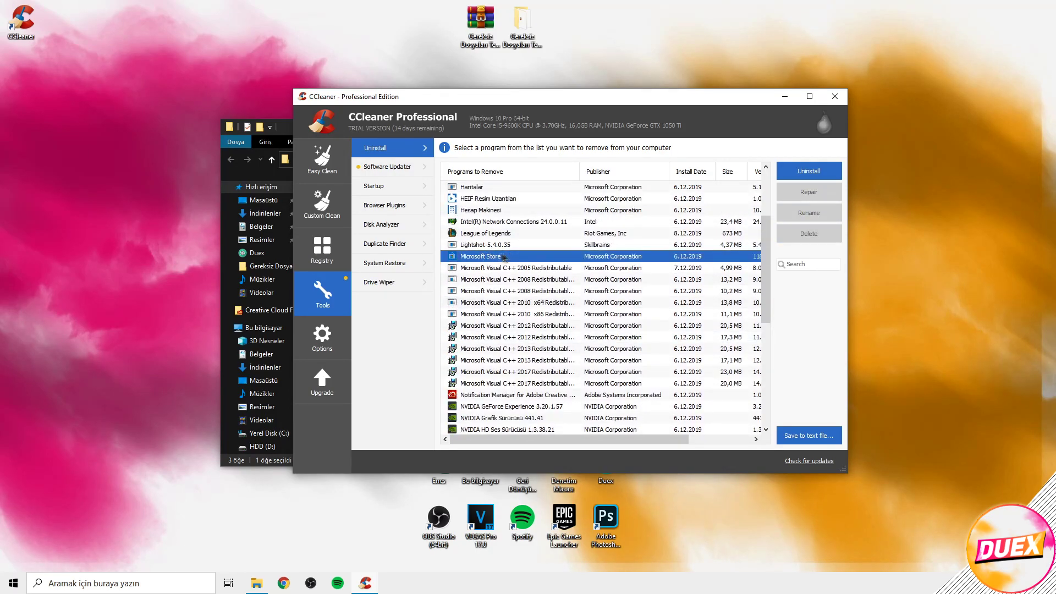
{"action": "scroll", "coordinate": [516, 276], "scroll_direction": "down", "scroll_amount": 2}
{"action": "scroll", "coordinate": [501, 254], "scroll_direction": "up", "scroll_amount": 3}
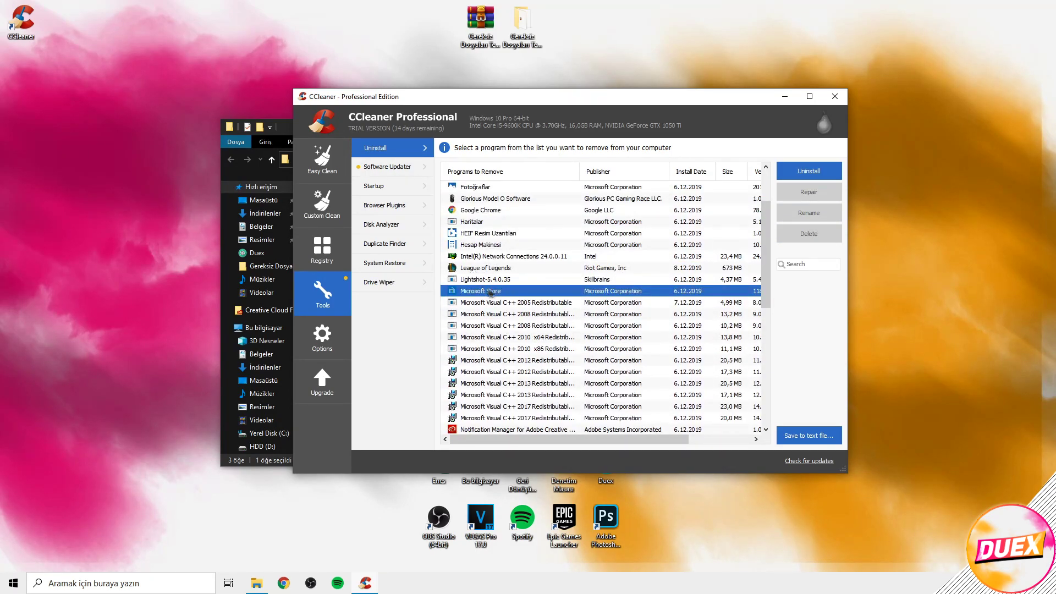
{"action": "scroll", "coordinate": [522, 289], "scroll_direction": "down", "scroll_amount": 7}
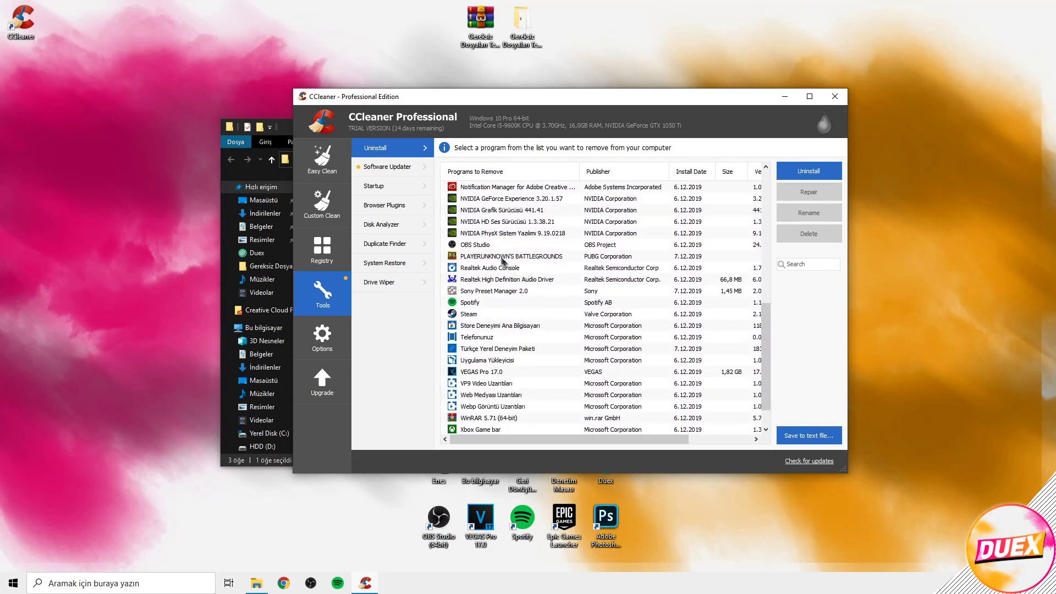
{"action": "scroll", "coordinate": [486, 225], "scroll_direction": "down", "scroll_amount": 1}
{"action": "left_click", "coordinate": [485, 303]}
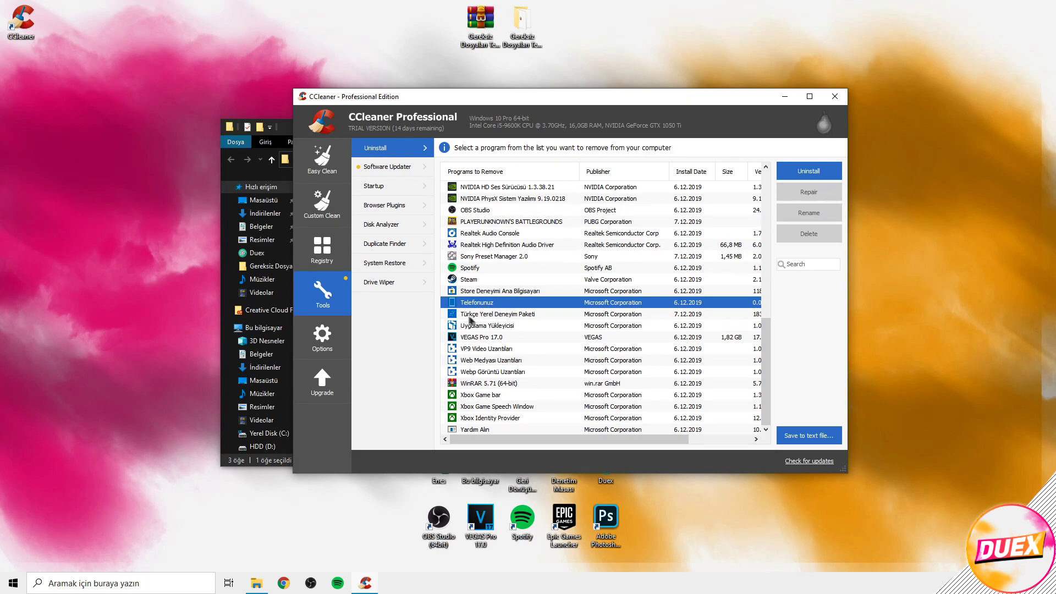
{"action": "left_click", "coordinate": [512, 314]}
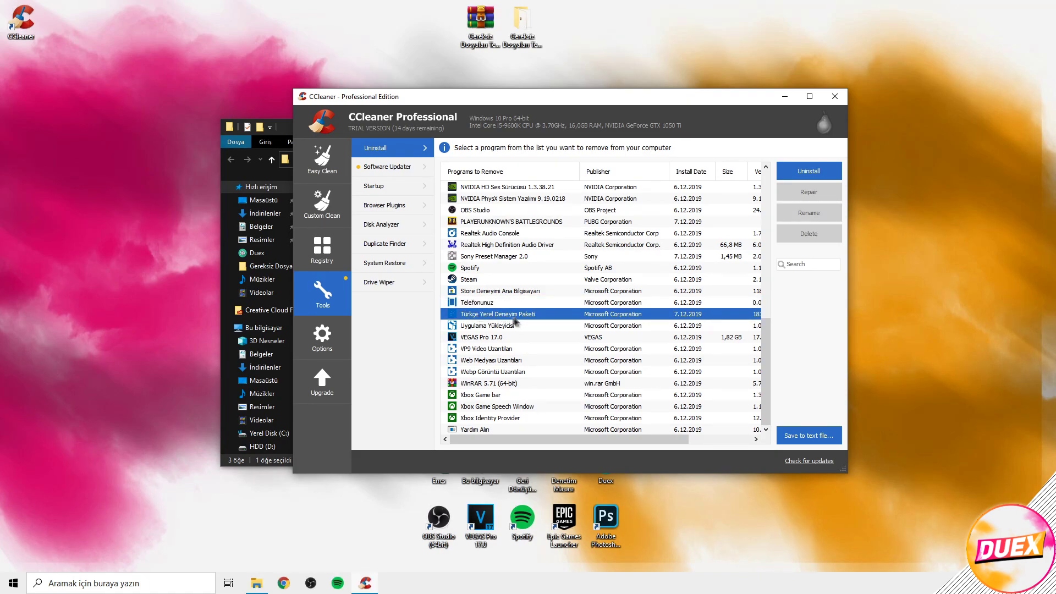
{"action": "left_click", "coordinate": [473, 326]}
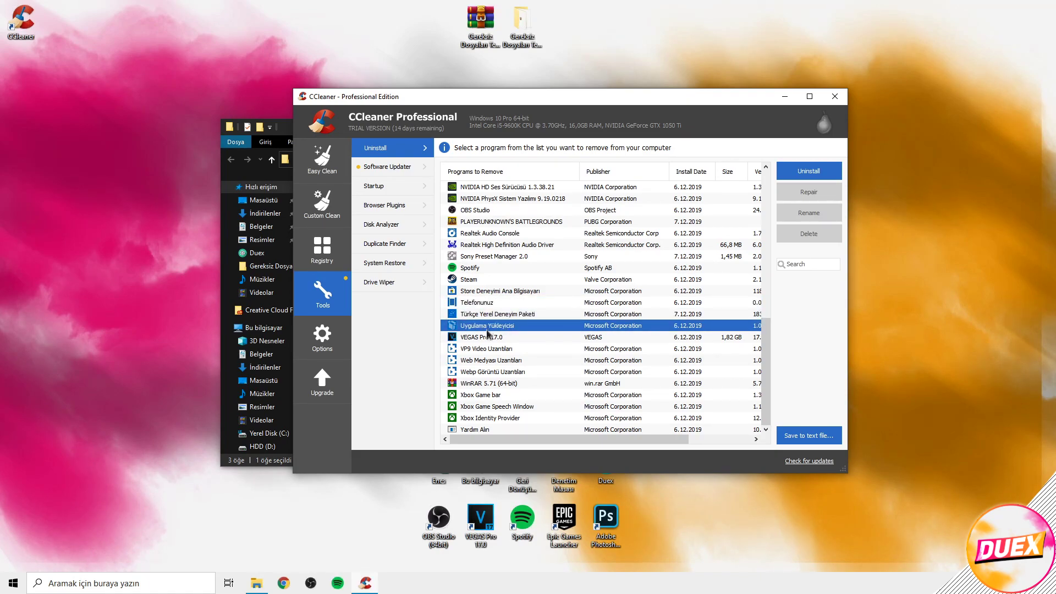
{"action": "left_click", "coordinate": [487, 384]}
{"action": "left_click", "coordinate": [477, 349]}
{"action": "left_click", "coordinate": [489, 395]}
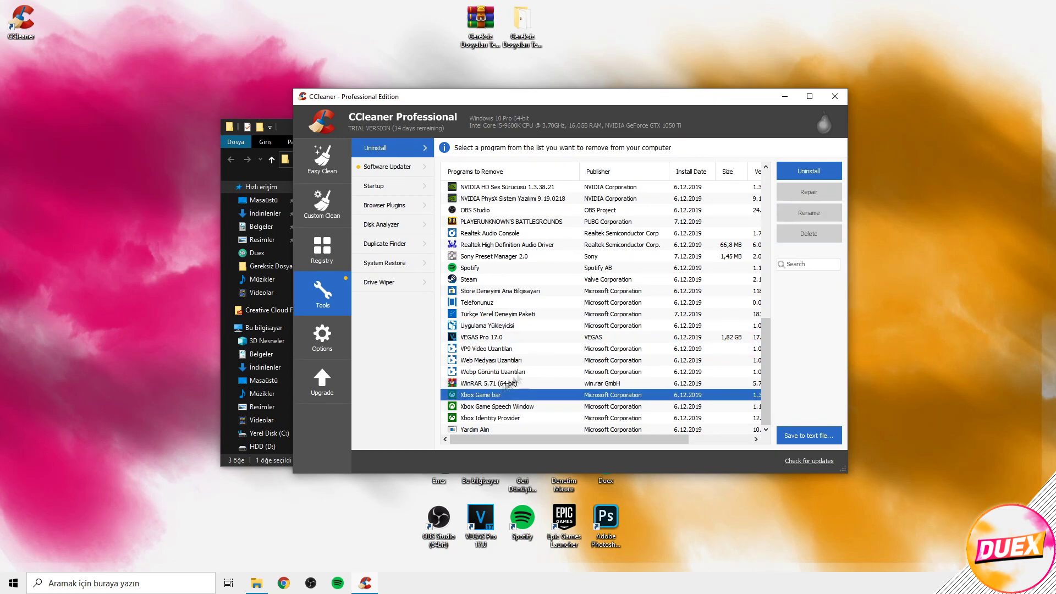
Uninstall Xbox Game bar and Xbox Game Speech Window, confirming each removal.
{"action": "left_click", "coordinate": [806, 168]}
{"action": "left_click", "coordinate": [598, 320]}
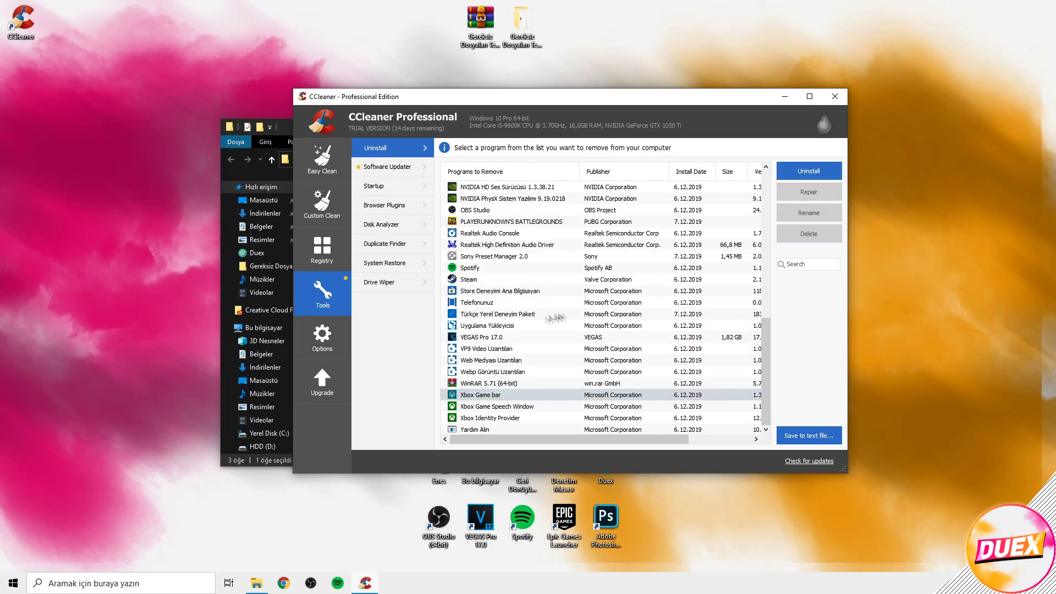
{"action": "left_click", "coordinate": [486, 407]}
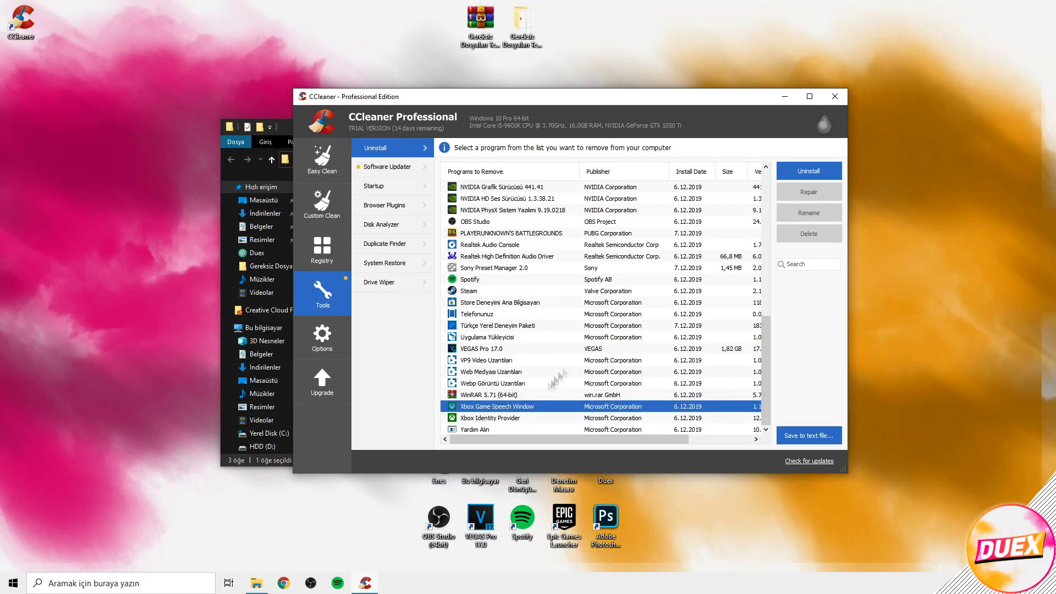
{"action": "left_click", "coordinate": [798, 175]}
{"action": "left_click", "coordinate": [598, 320]}
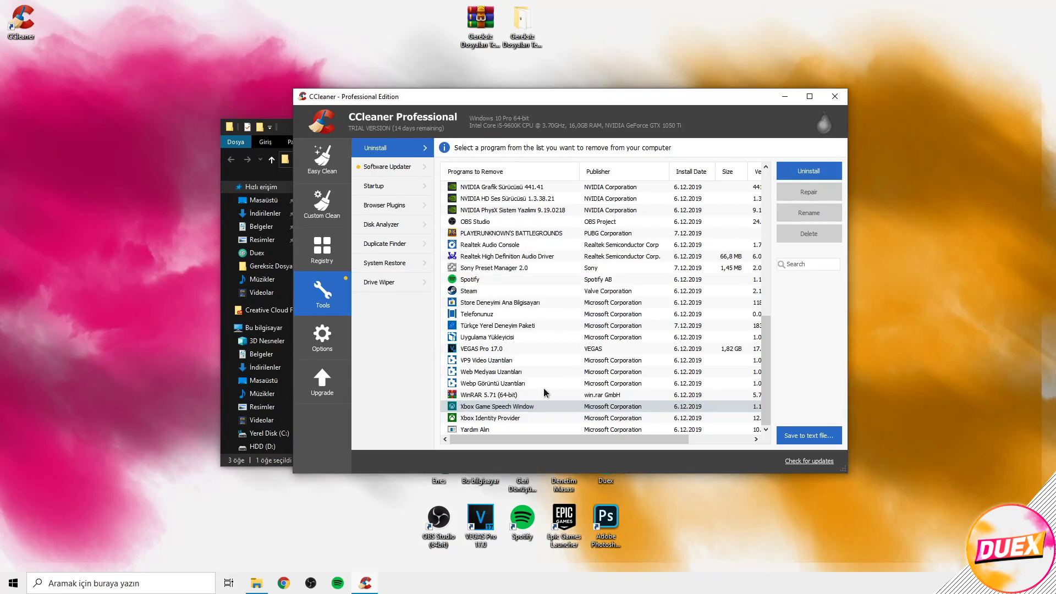
Uninstall Xbox Identity Provider, confirm the removal, and return to the start of the program list.
{"action": "left_click", "coordinate": [507, 420]}
{"action": "left_click", "coordinate": [798, 171]}
{"action": "left_click", "coordinate": [597, 320]}
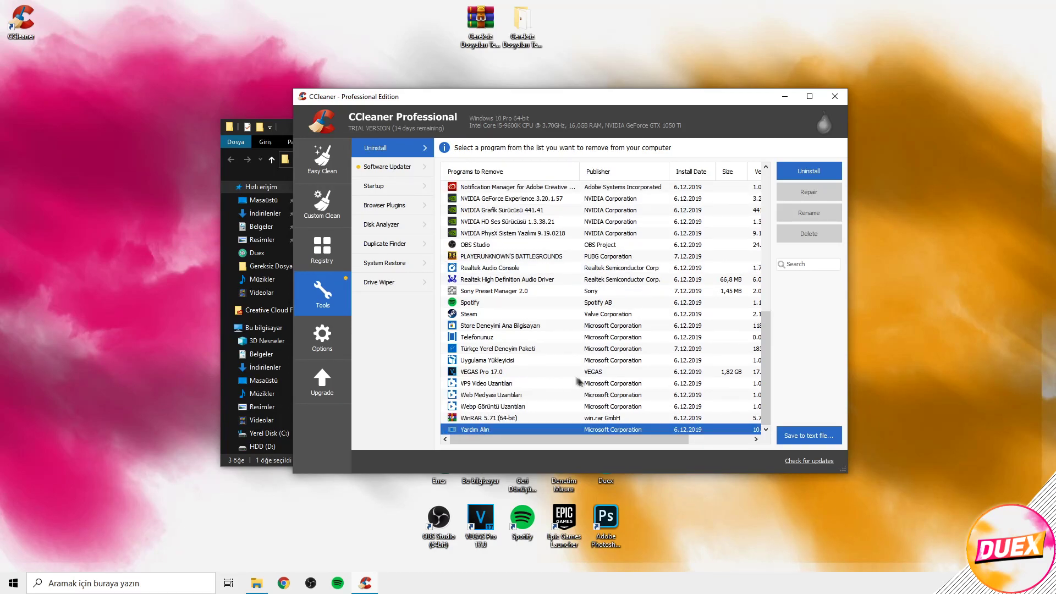
{"action": "scroll", "coordinate": [501, 421], "scroll_direction": "up", "scroll_amount": 10}
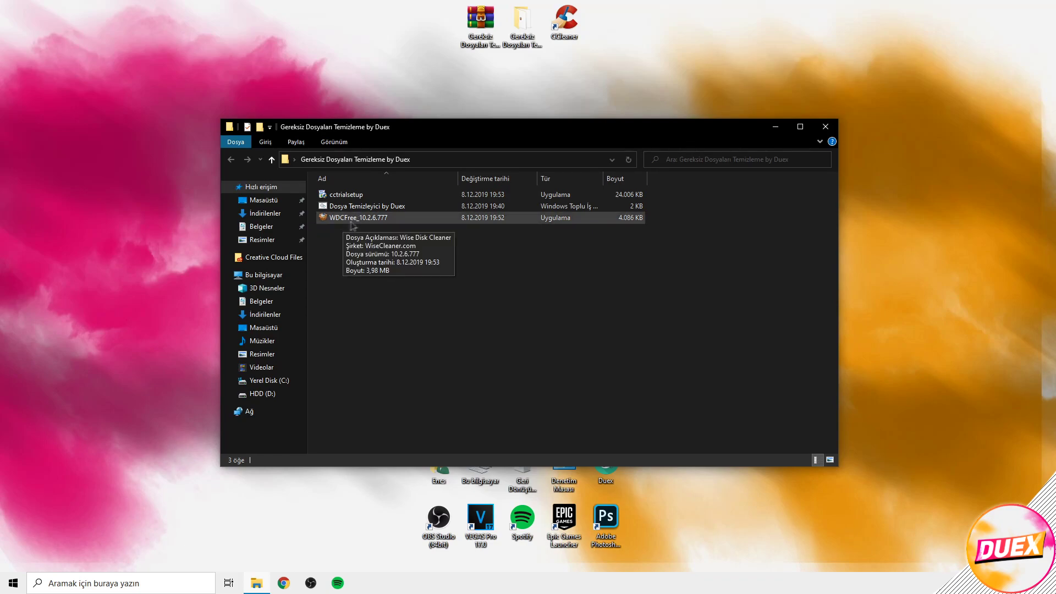
Run the WDCFree_10.2.6.777 installer from the Gereksiz Dosyaları Temizleme by Duex folder and allow it past the security warning.
{"action": "left_click", "coordinate": [348, 220]}
{"action": "right_click", "coordinate": [334, 222]}
{"action": "left_click", "coordinate": [338, 227]}
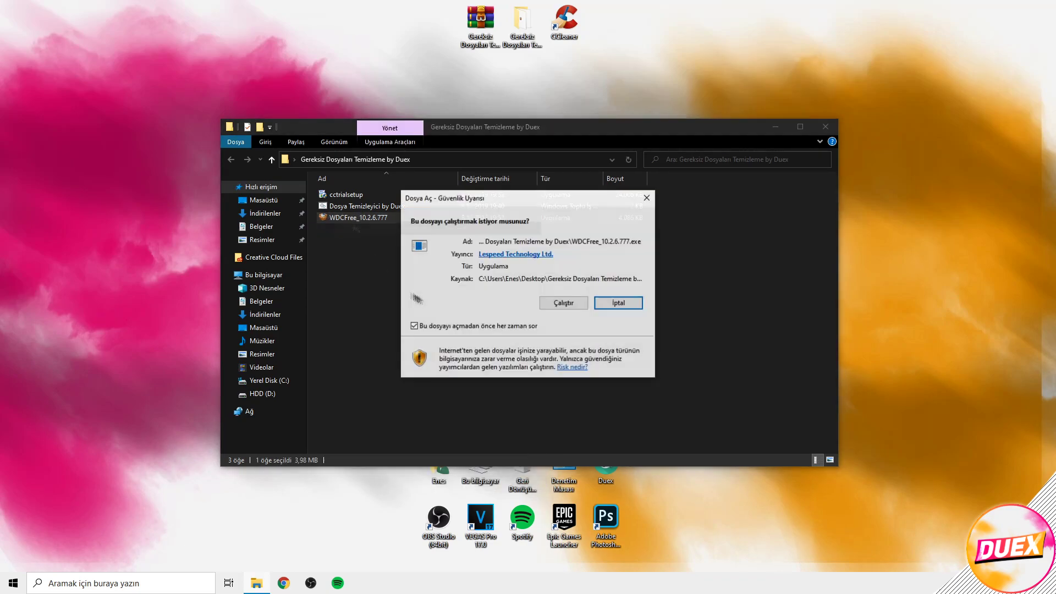
{"action": "left_click", "coordinate": [564, 304]}
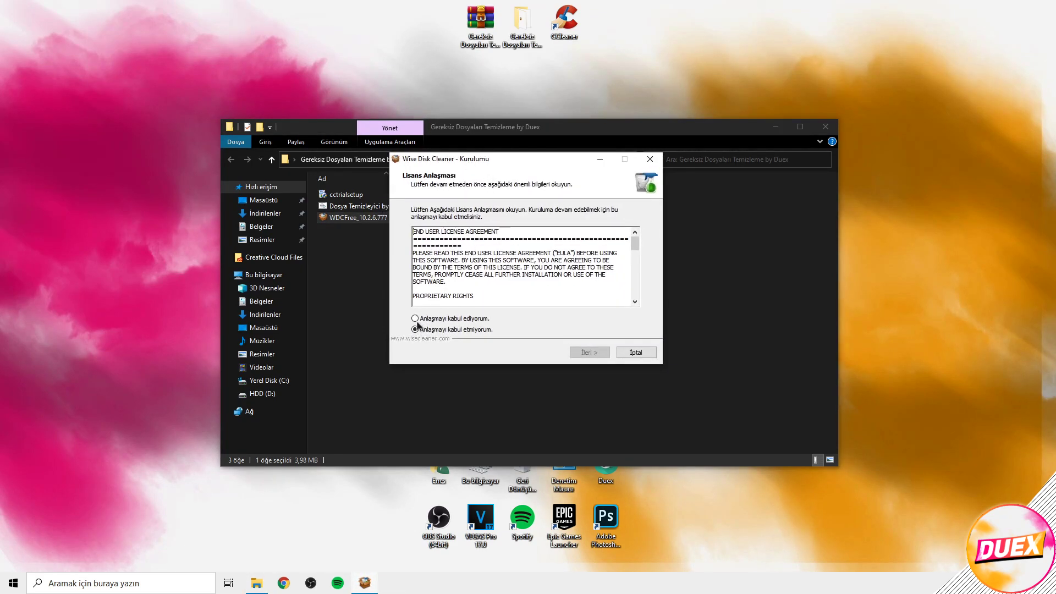
Accept the licence agreement, install Wise Disk Cleaner with the default options, and finish setup with the program set to launch.
{"action": "left_click", "coordinate": [432, 321]}
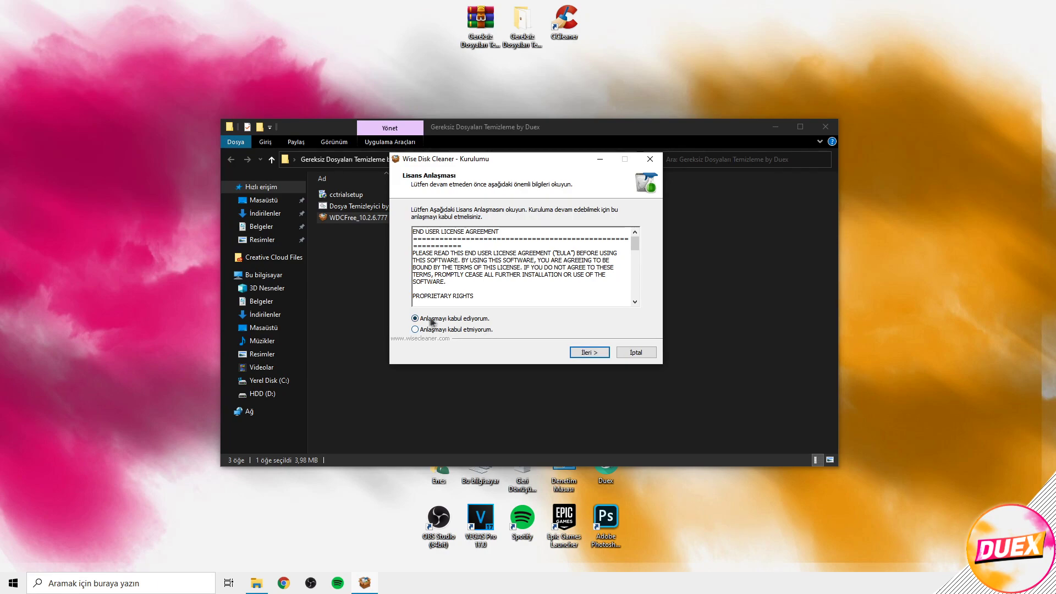
{"action": "left_click", "coordinate": [586, 353]}
{"action": "left_click", "coordinate": [586, 353]}
{"action": "left_click", "coordinate": [586, 353]}
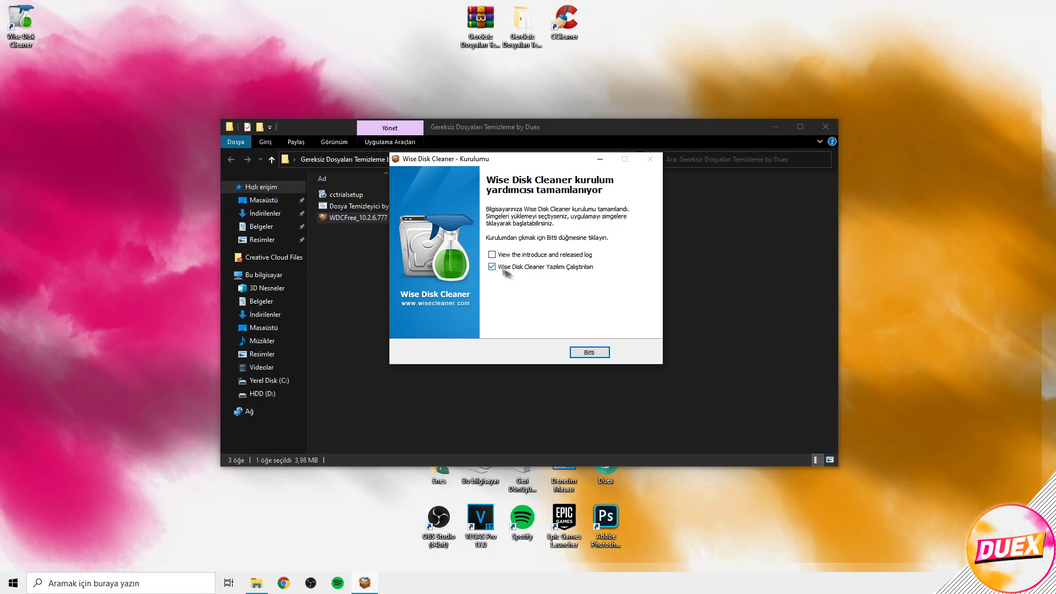
{"action": "left_click", "coordinate": [600, 353]}
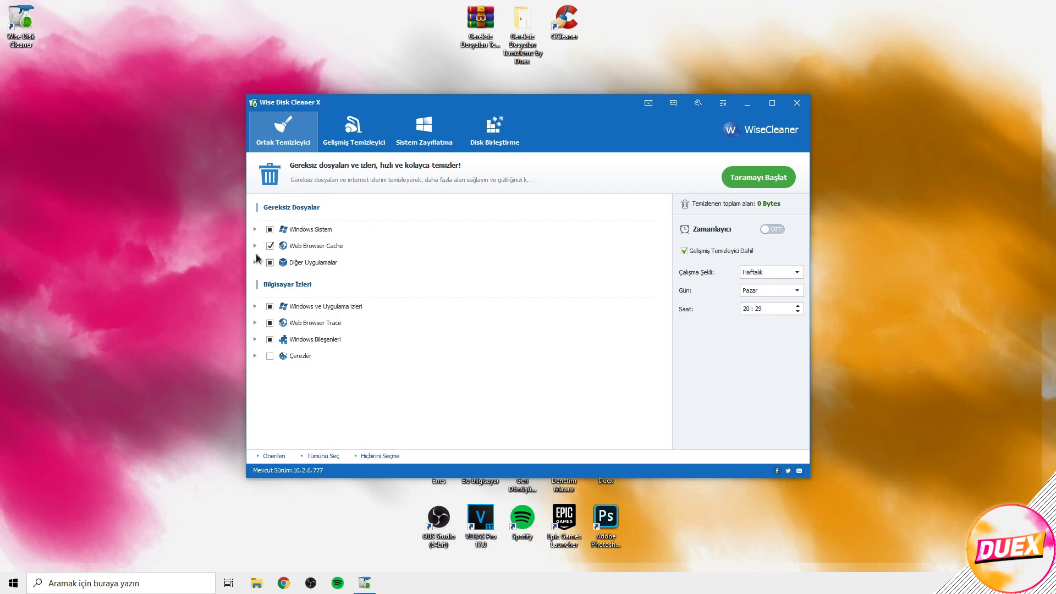
Add Windows Hazırlık Verileri to the Windows Sistem junk items, leaving Windows WinSxs Yedekleme unselected.
{"action": "left_click", "coordinate": [255, 229]}
{"action": "left_click", "coordinate": [286, 282]}
{"action": "scroll", "coordinate": [289, 278], "scroll_direction": "down", "scroll_amount": 1}
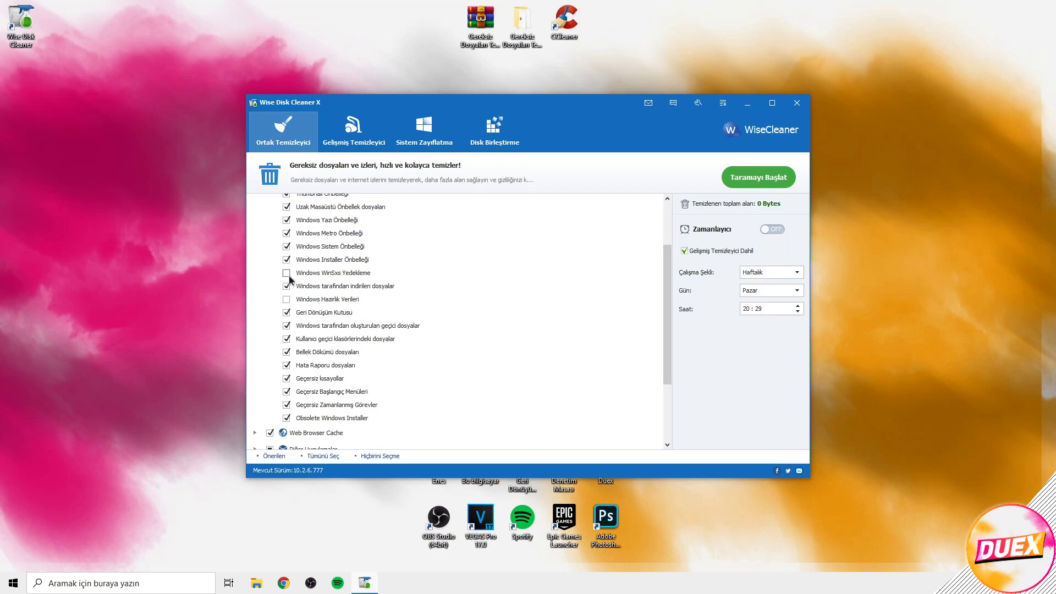
{"action": "left_click", "coordinate": [287, 272]}
{"action": "left_click", "coordinate": [286, 300]}
{"action": "scroll", "coordinate": [324, 307], "scroll_direction": "down", "scroll_amount": 1}
{"action": "scroll", "coordinate": [325, 307], "scroll_direction": "up", "scroll_amount": 3}
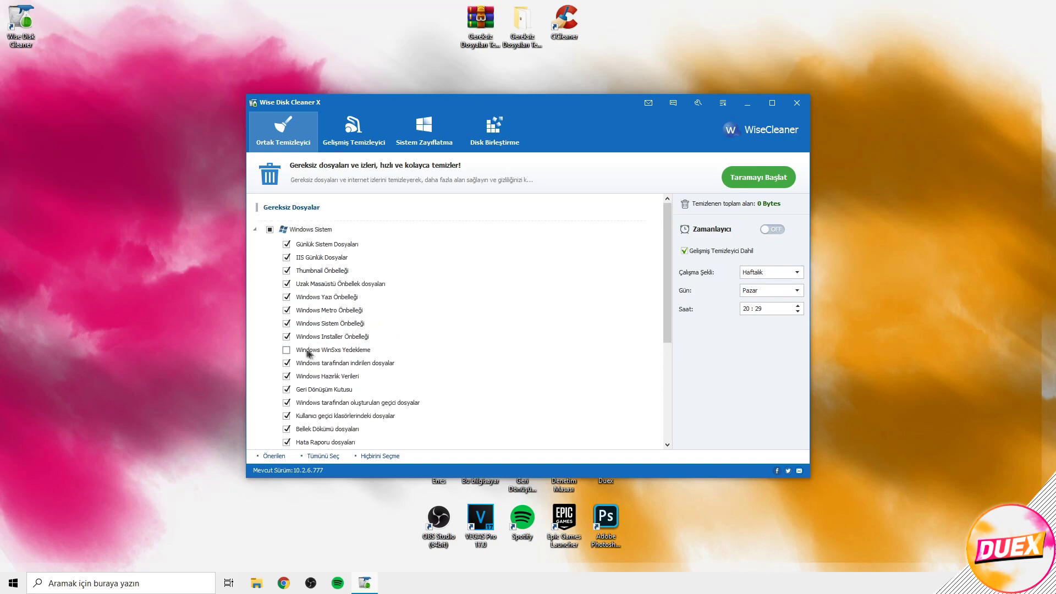
{"action": "left_click", "coordinate": [256, 230]}
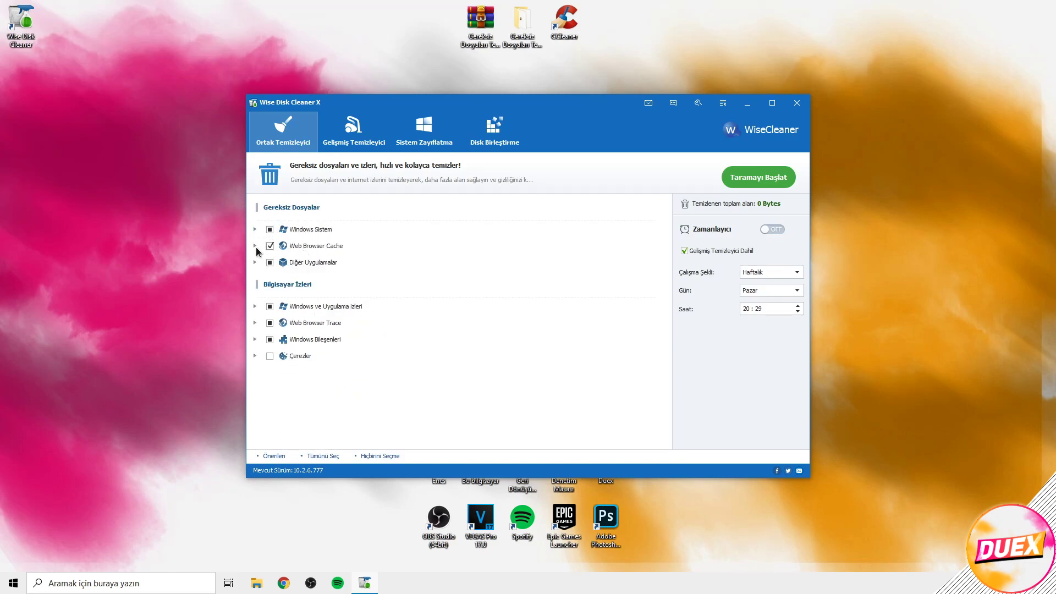
Exclude Google Chrome Önbelleği from the Web Browser Cache items, keeping the Internet Explorer and Edge caches selected.
{"action": "left_click", "coordinate": [255, 247]}
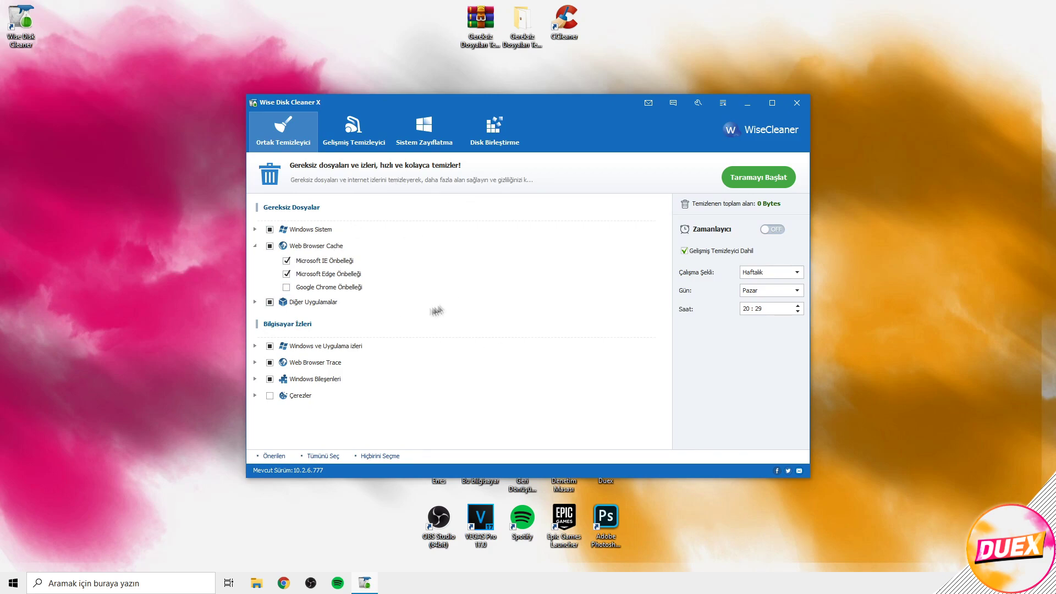
{"action": "left_click", "coordinate": [256, 247]}
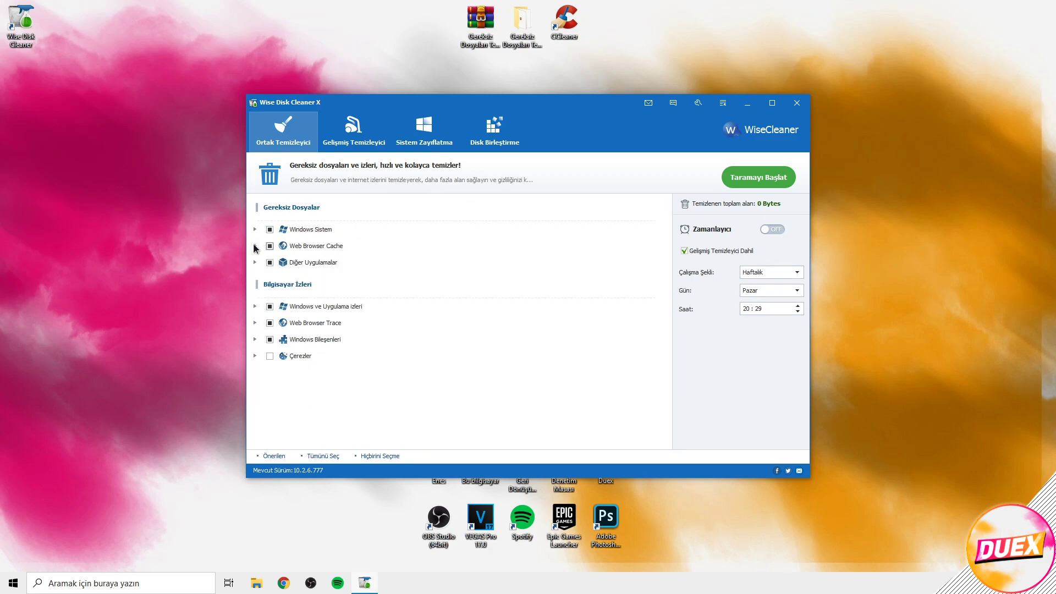
{"action": "left_click", "coordinate": [257, 247]}
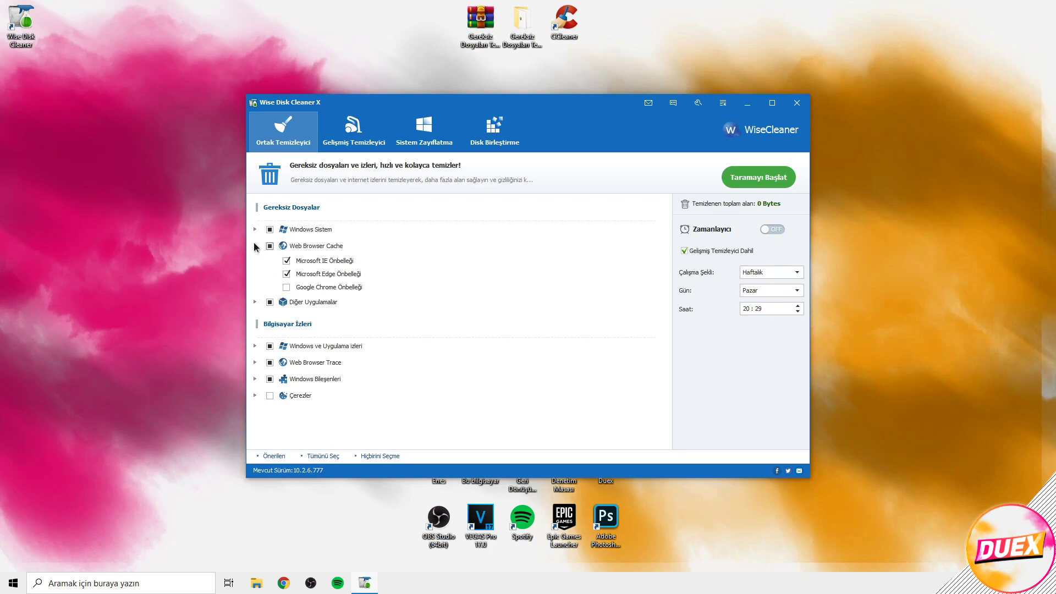
{"action": "left_click", "coordinate": [255, 246]}
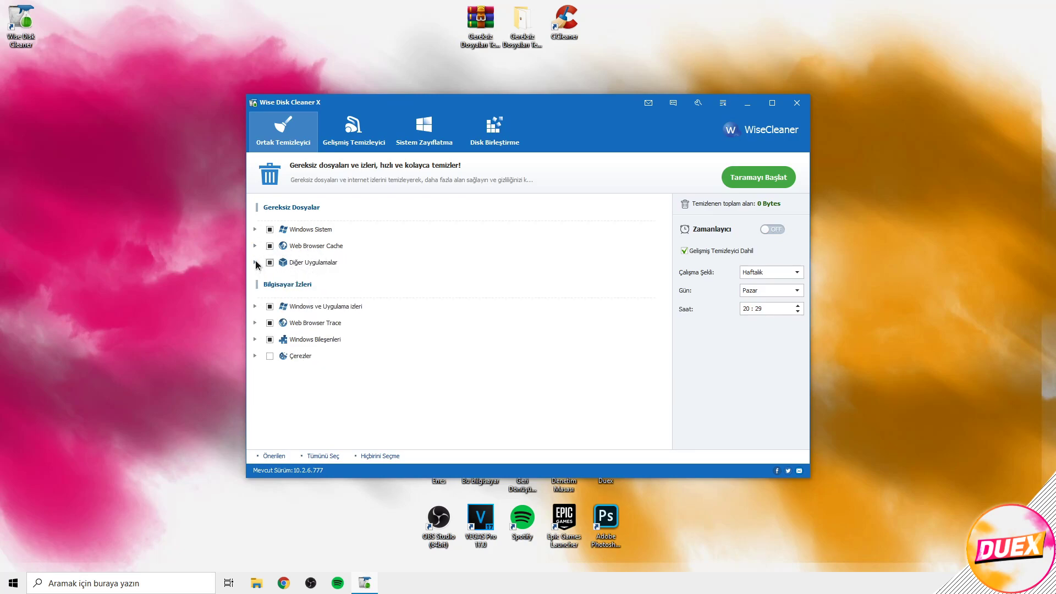
Select every item under Diğer Uygulamalar and review the Windows ve Uygulama izleri items.
{"action": "left_click", "coordinate": [255, 263]}
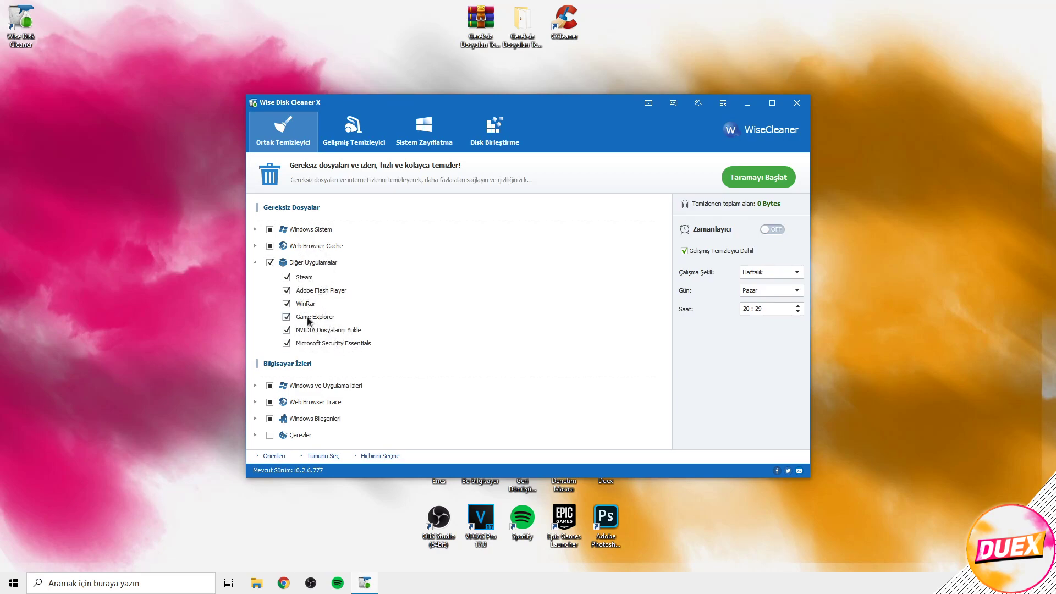
{"action": "left_click", "coordinate": [255, 263]}
{"action": "left_click", "coordinate": [256, 306]}
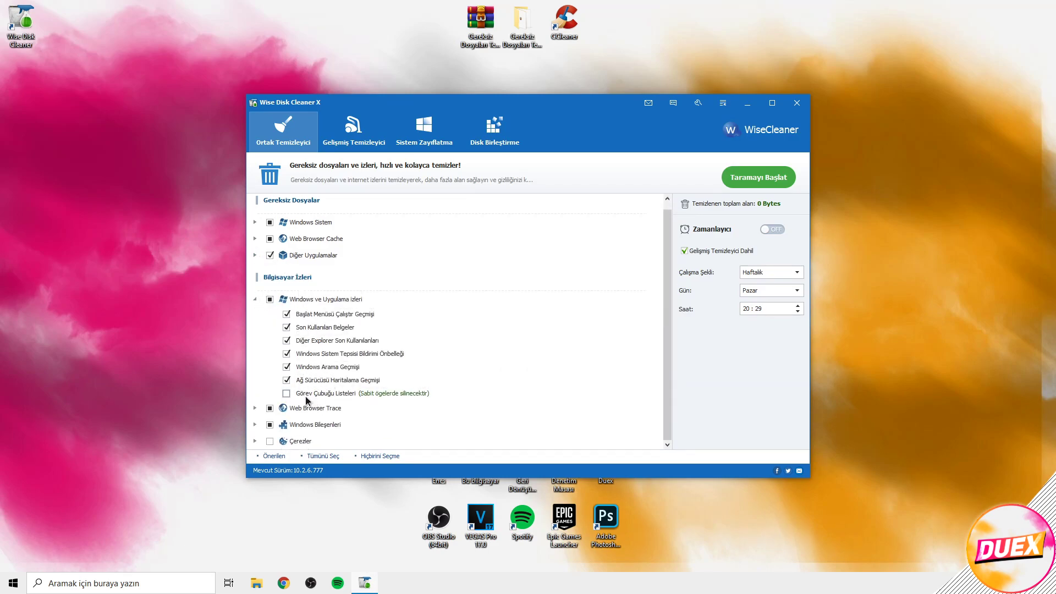
{"action": "left_click", "coordinate": [256, 299]}
Under Web Browser Trace, select Microsoft Internet Explorer Aktif Tarihi, all Microsoft Edge traces and Yerel Depolama, leaving the Google Chrome items unselected.
{"action": "left_click", "coordinate": [255, 316]}
{"action": "scroll", "coordinate": [304, 312], "scroll_direction": "down", "scroll_amount": 1}
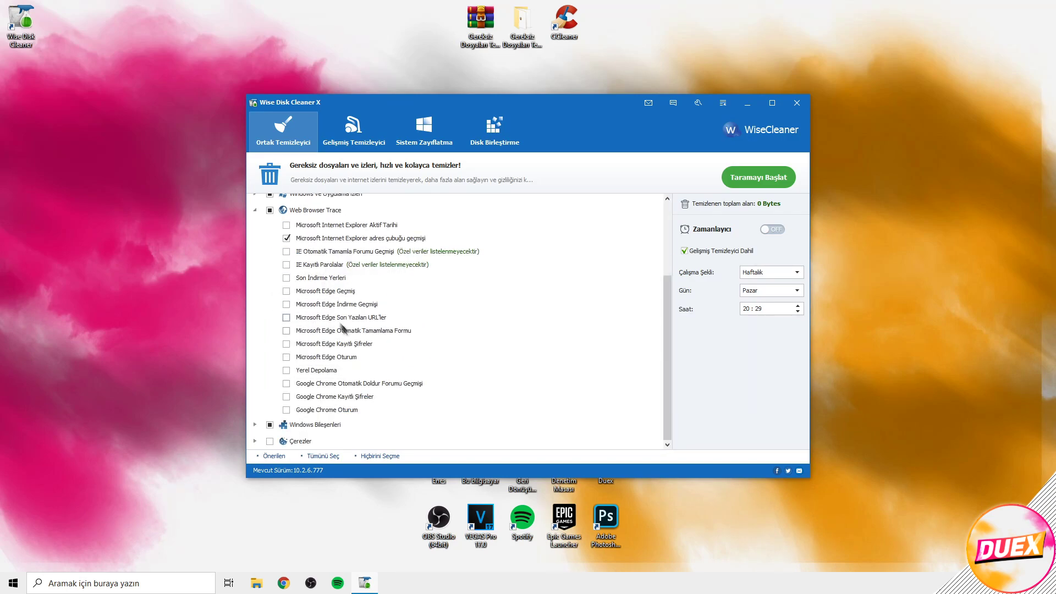
{"action": "left_click", "coordinate": [286, 225]}
{"action": "left_click", "coordinate": [287, 291]}
{"action": "left_click", "coordinate": [287, 304]}
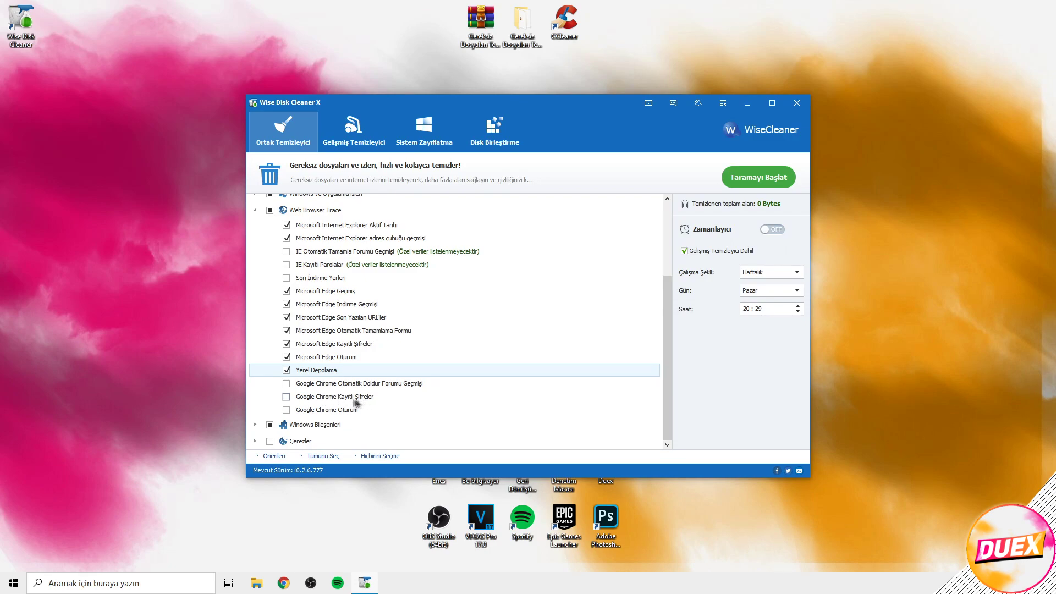
{"action": "left_click", "coordinate": [306, 278]}
{"action": "left_click", "coordinate": [255, 210]}
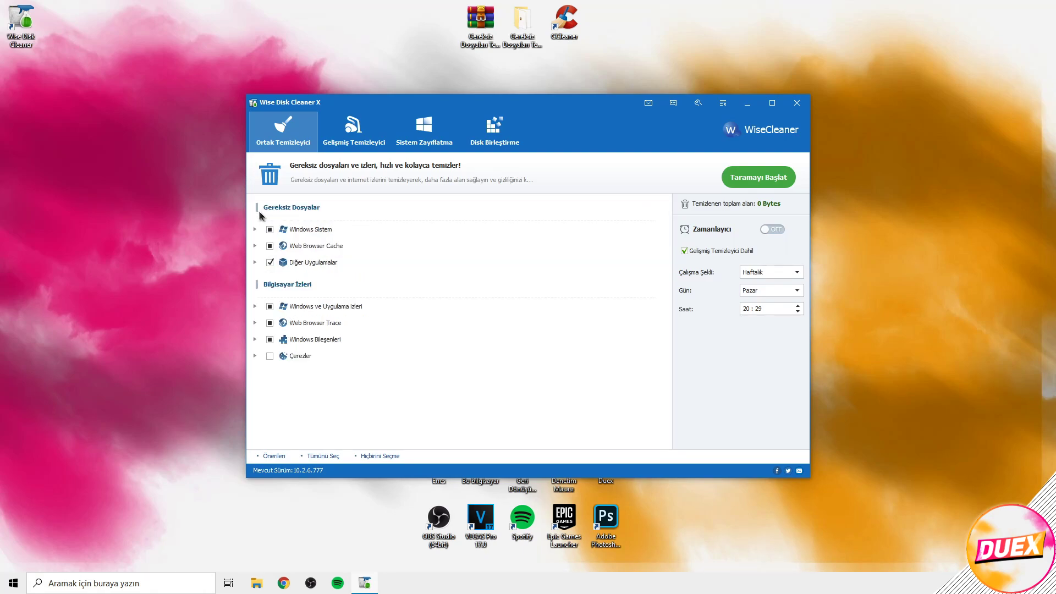
Recheck the Windows and browser trace groups, and add Windows Defender to the selected Windows Bileşenleri items.
{"action": "left_click", "coordinate": [255, 307]}
{"action": "left_click", "coordinate": [255, 307]}
{"action": "left_click", "coordinate": [255, 323]}
{"action": "left_click", "coordinate": [256, 210]}
{"action": "left_click", "coordinate": [255, 339]}
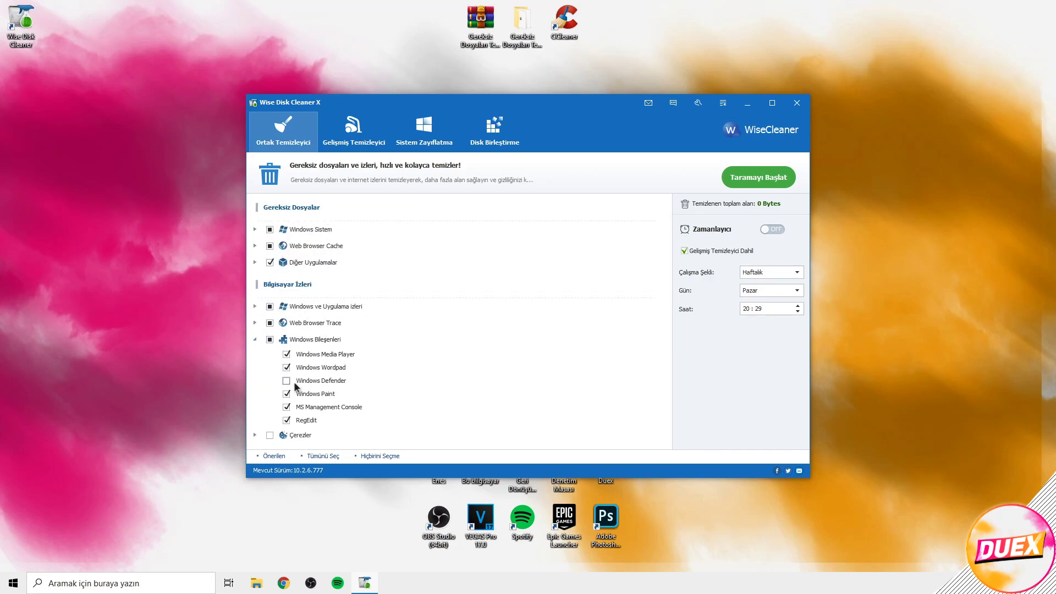
{"action": "left_click", "coordinate": [255, 339]}
Select every Çerezler item except Google Chrome Çerezler, and scan and clean all the selected items.
{"action": "left_click", "coordinate": [270, 356]}
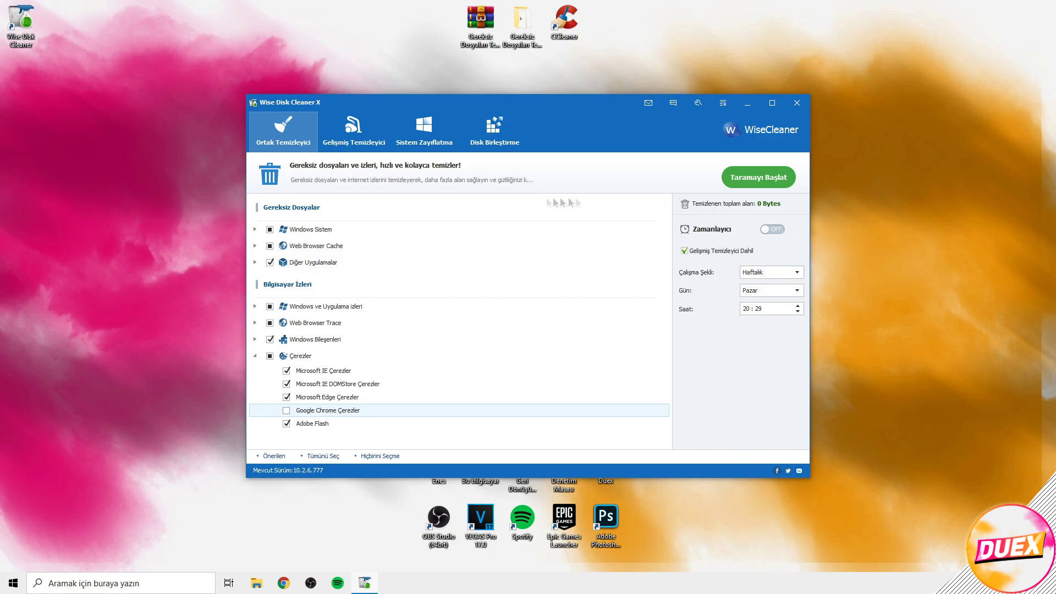
{"action": "left_click", "coordinate": [769, 180]}
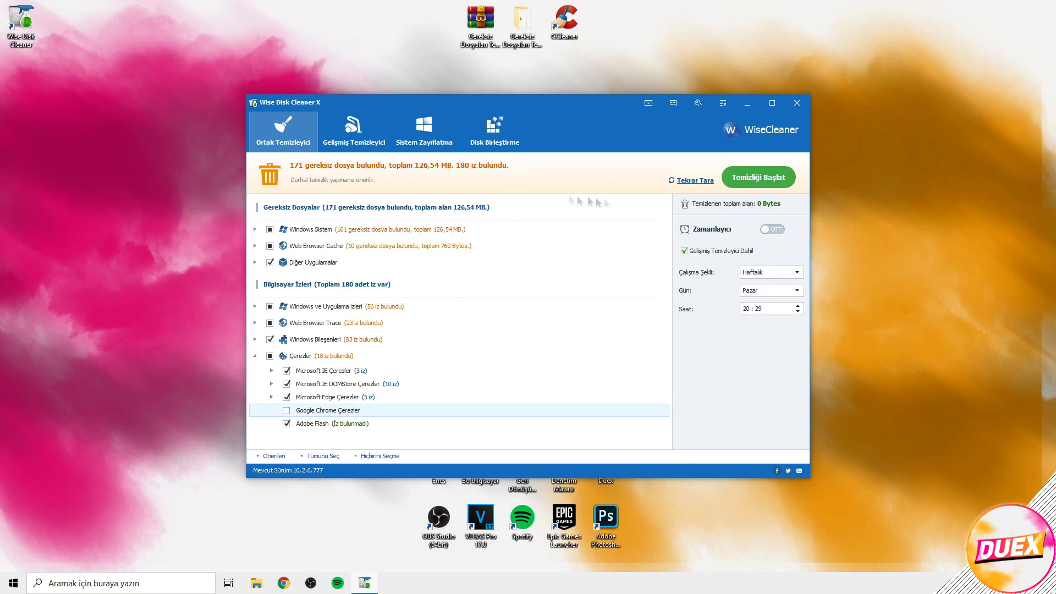
{"action": "left_click", "coordinate": [752, 177]}
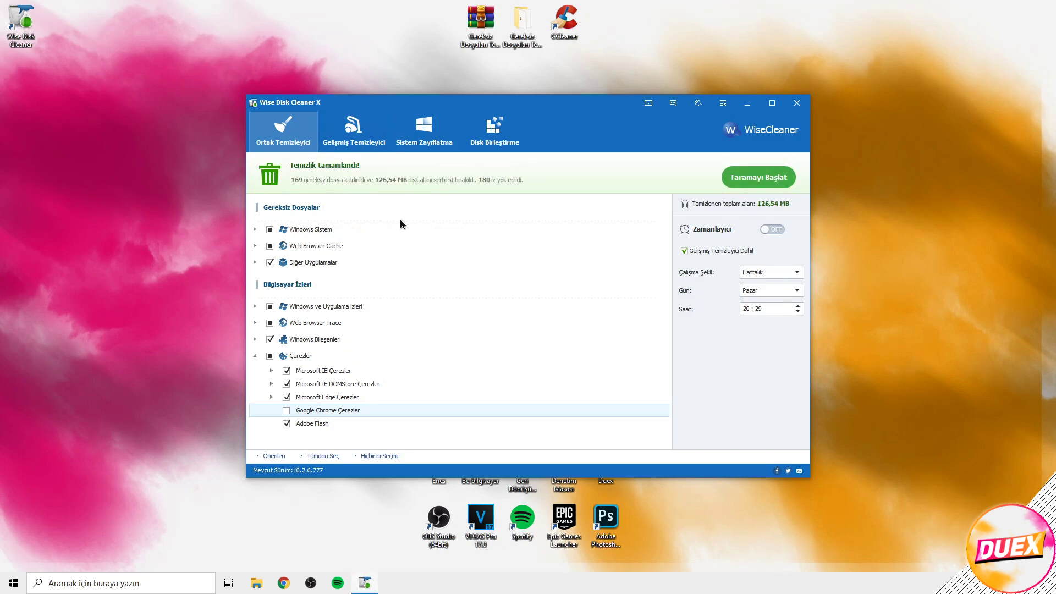
Set Gelişmiş Temizleyici to scan only local drive C:\ and start the scan.
{"action": "left_click", "coordinate": [358, 136]}
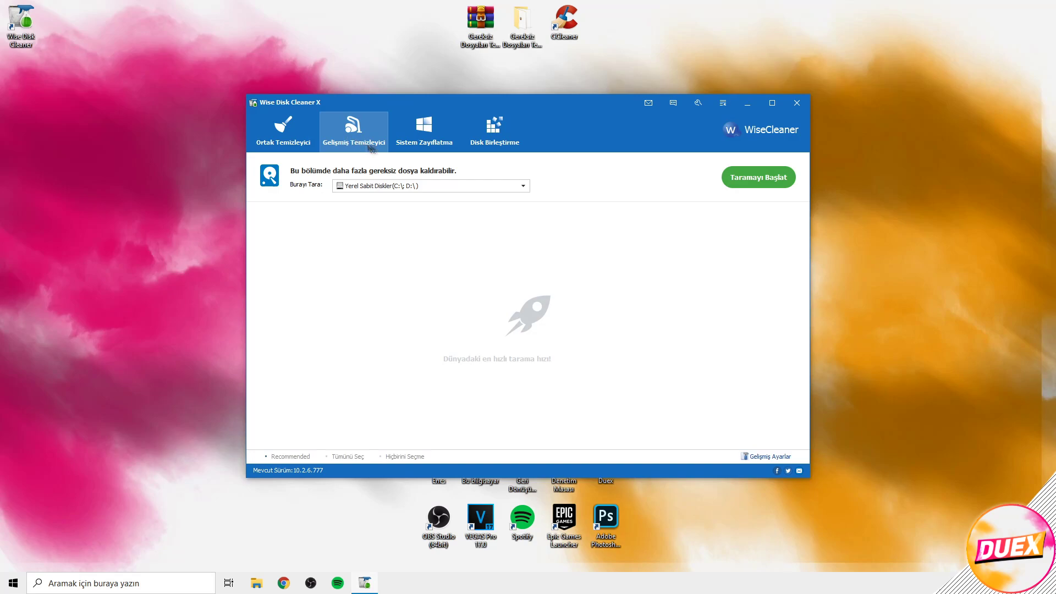
{"action": "left_click", "coordinate": [432, 186]}
{"action": "left_click", "coordinate": [562, 187]}
{"action": "left_click", "coordinate": [447, 188]}
{"action": "left_click", "coordinate": [339, 213]}
{"action": "left_click", "coordinate": [383, 187]}
{"action": "left_click", "coordinate": [383, 187]}
{"action": "left_click", "coordinate": [378, 243]}
{"action": "left_click", "coordinate": [765, 177]}
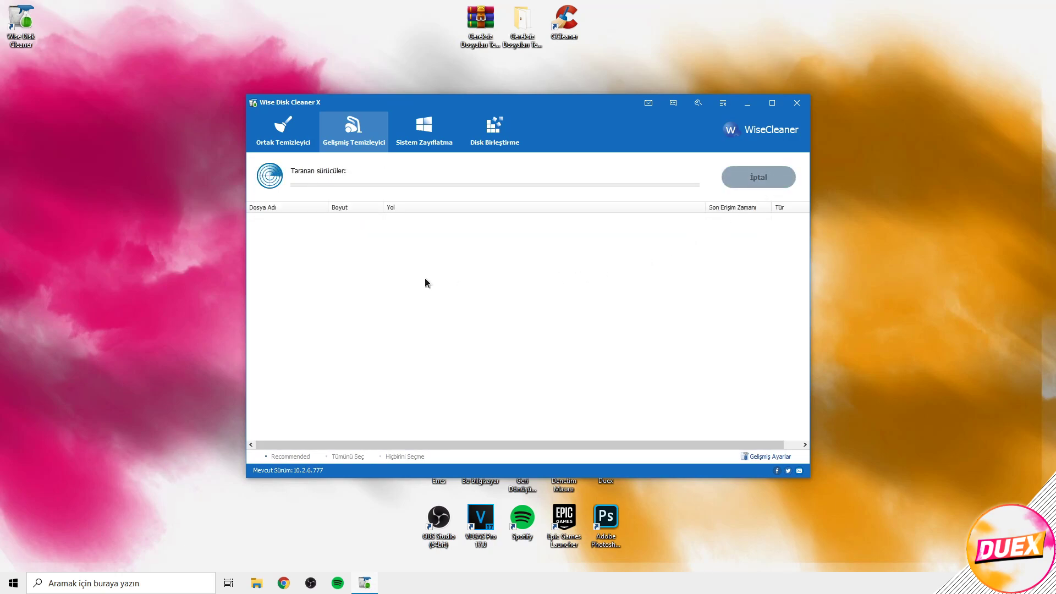
Stop the running scan, rescan drive C:\ for junk files, and check the drive choices.
{"action": "left_click", "coordinate": [737, 180]}
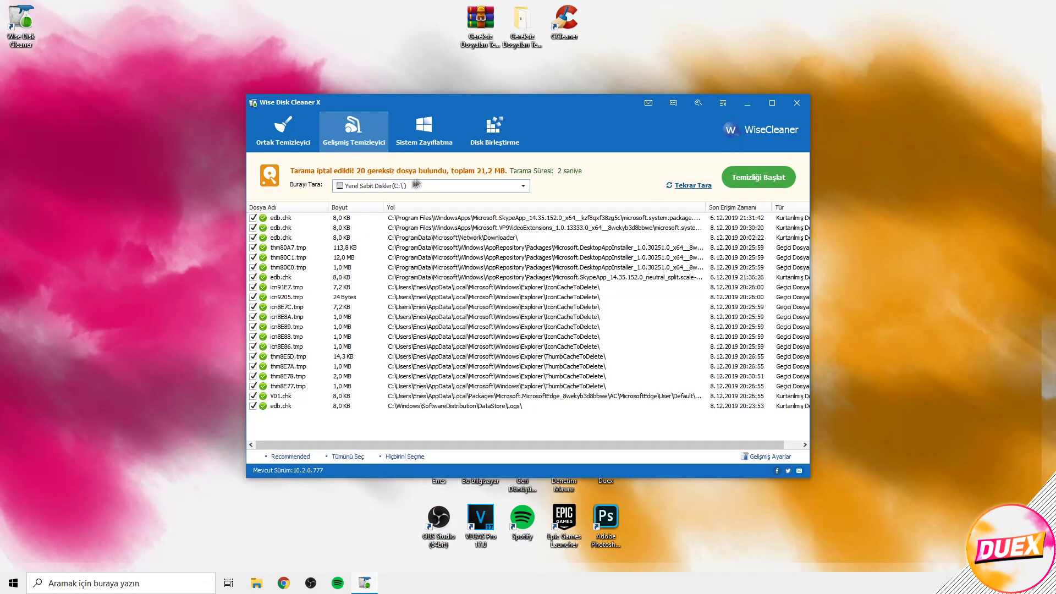
{"action": "left_click", "coordinate": [704, 186]}
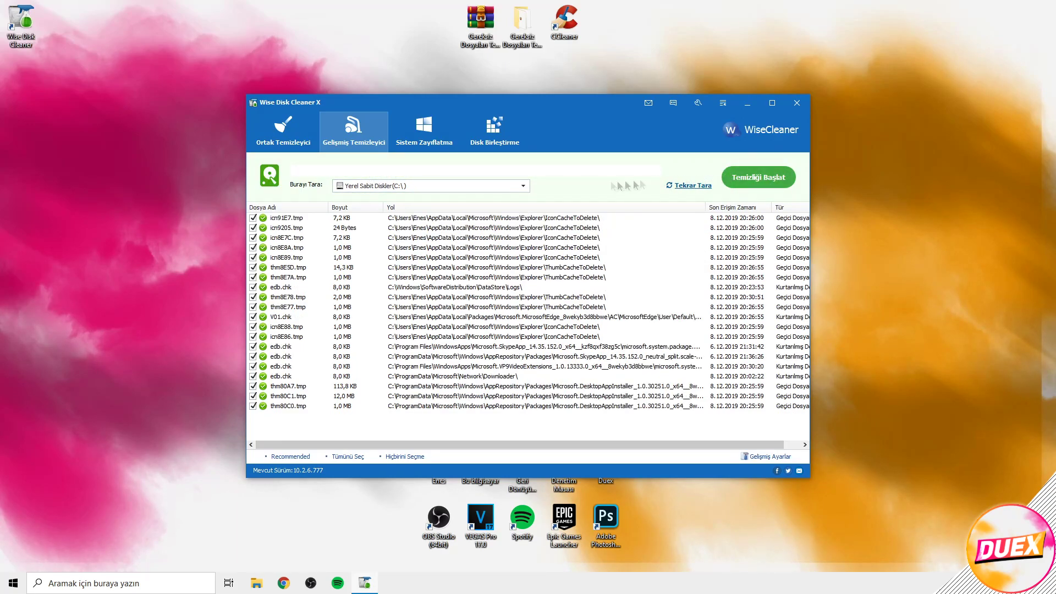
{"action": "left_click", "coordinate": [380, 187]}
{"action": "left_click", "coordinate": [380, 186]}
In Sistem Zayıflatma, also select Windows Yardım Dosyaları and Windows duvar kağıdı dosyaları, and slim down the system.
{"action": "left_click", "coordinate": [435, 130]}
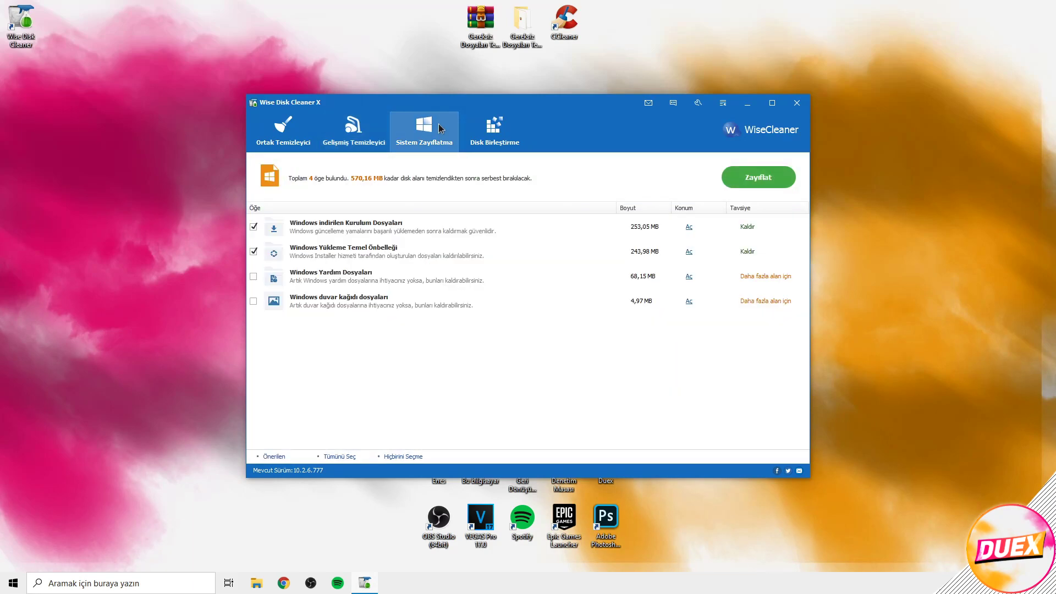
{"action": "left_click", "coordinate": [354, 129]}
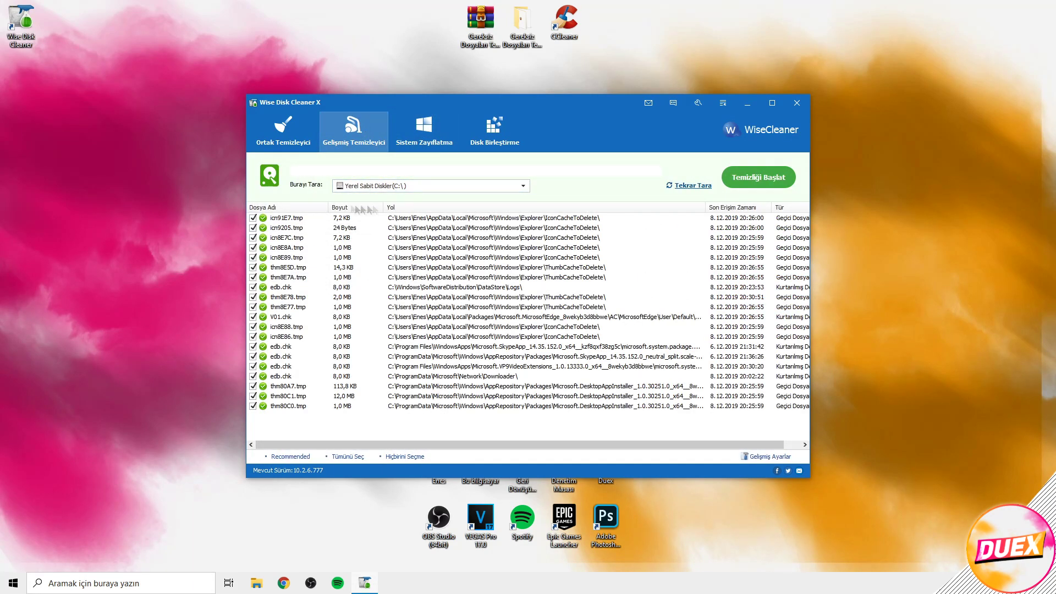
{"action": "left_click", "coordinate": [421, 134]}
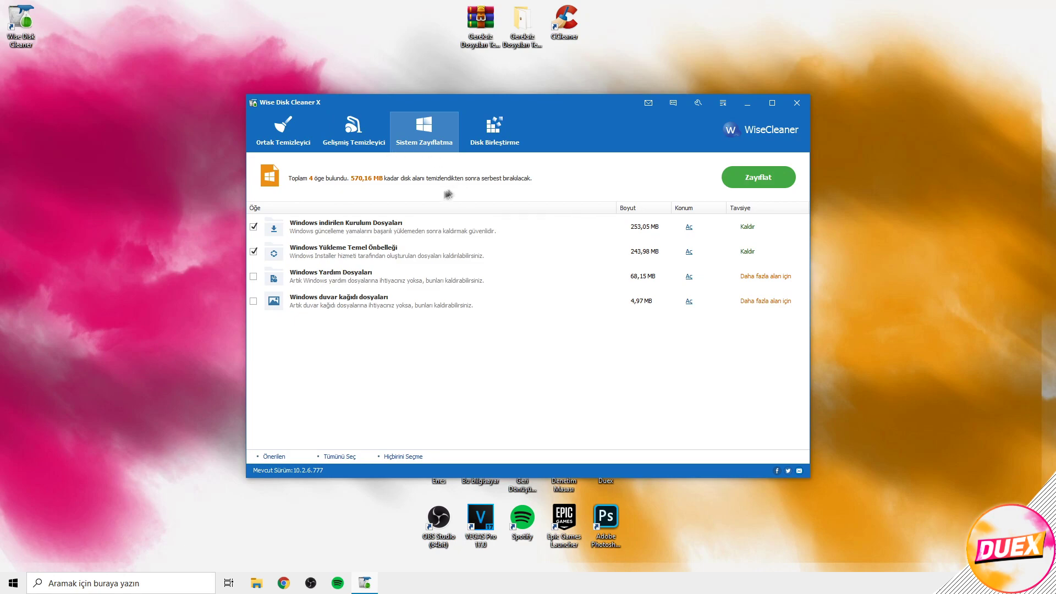
{"action": "left_click", "coordinate": [254, 277]}
{"action": "left_click", "coordinate": [254, 300]}
{"action": "left_click", "coordinate": [748, 181]}
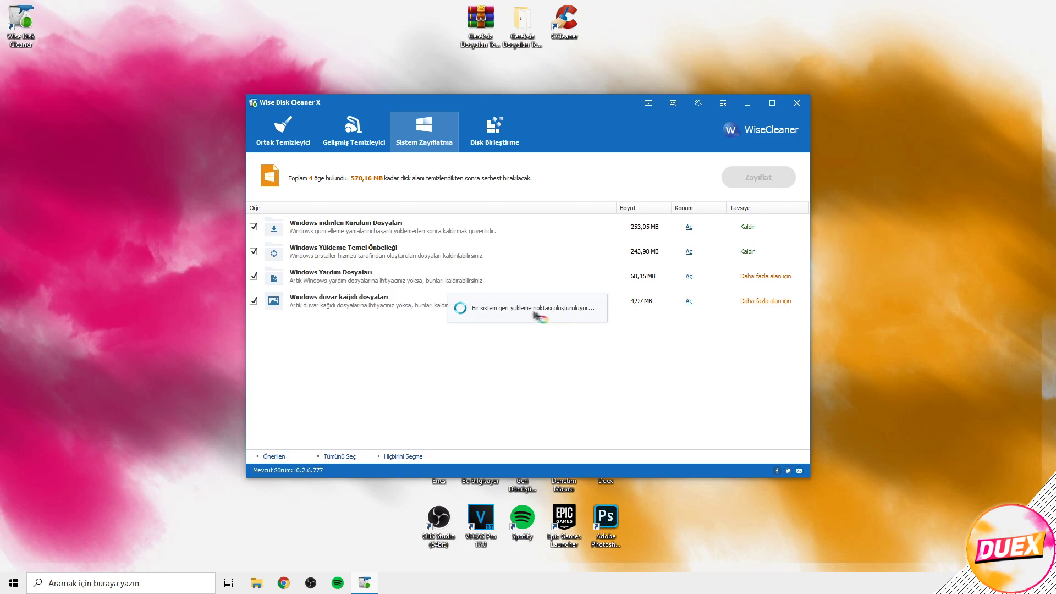
Search Windows for "geri", open the system protection settings, and open Sistem Geri Yükleme.
{"action": "left_click", "coordinate": [121, 584]}
{"action": "type", "text": "gewr"}
{"action": "key", "text": "BackSpace"}
{"action": "key", "text": "BackSpace"}
{"action": "type", "text": "ri"}
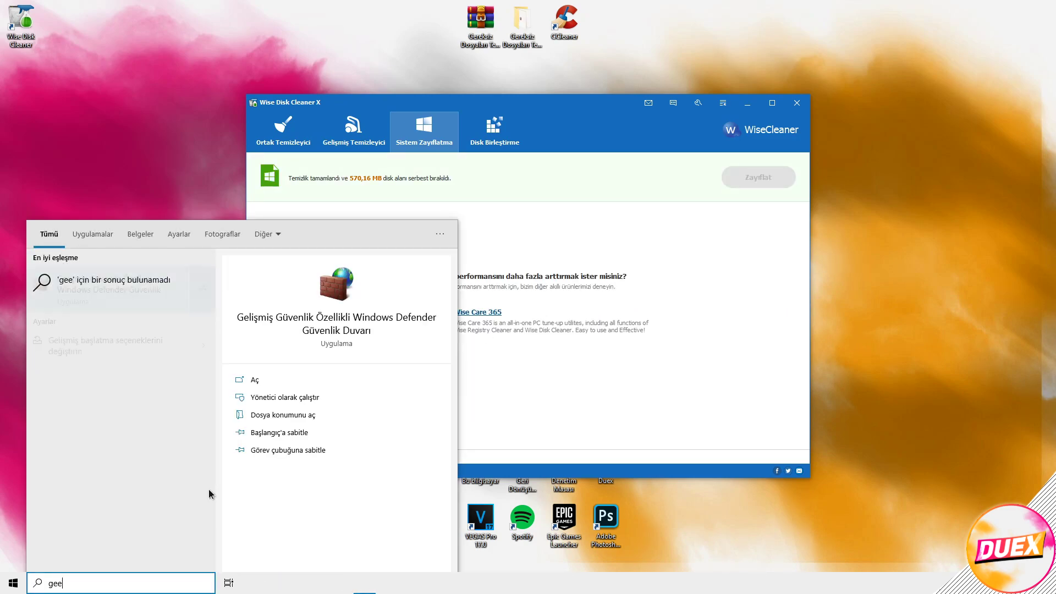
{"action": "key", "text": "Return"}
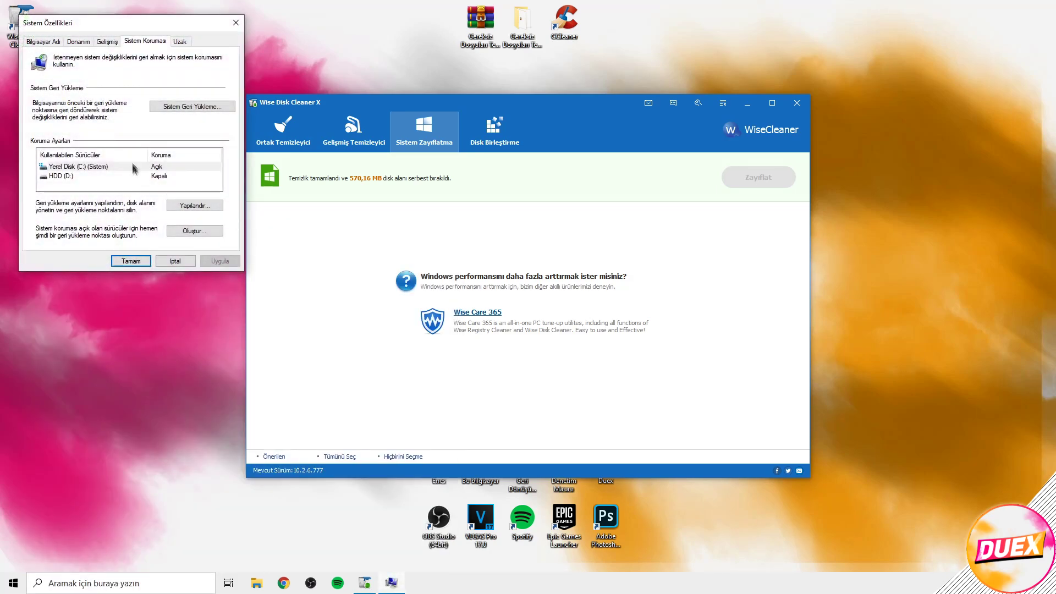
{"action": "left_click", "coordinate": [178, 106]}
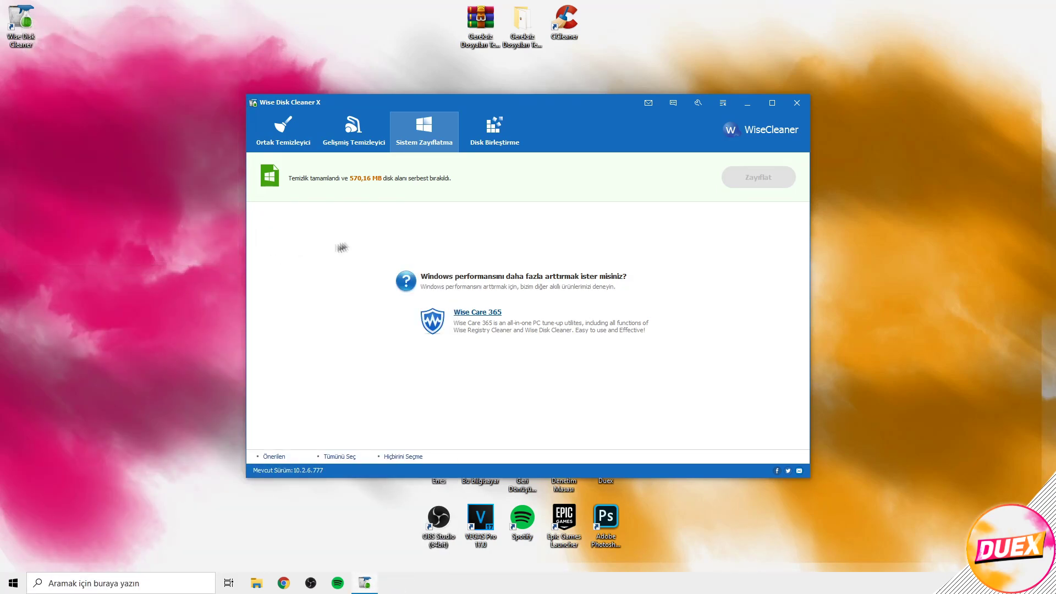
Look at Wise Disk Cleaner's Disk Birleştirme section and return to Sistem Zayıflatma.
{"action": "left_click", "coordinate": [500, 129]}
{"action": "left_click", "coordinate": [446, 136]}
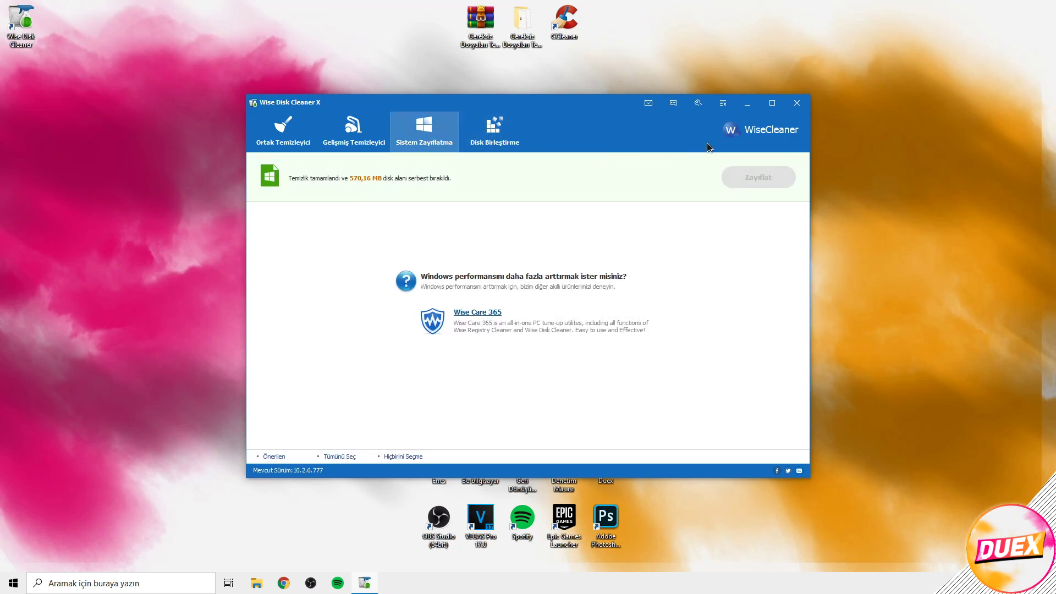